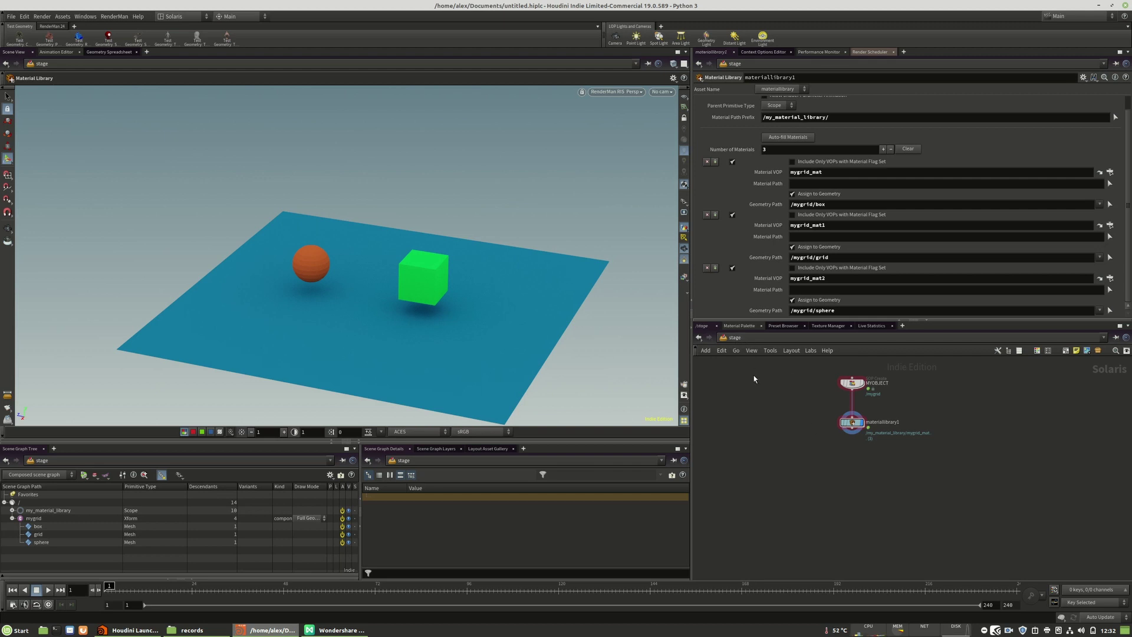
middle_drag(806, 420, 823, 441)
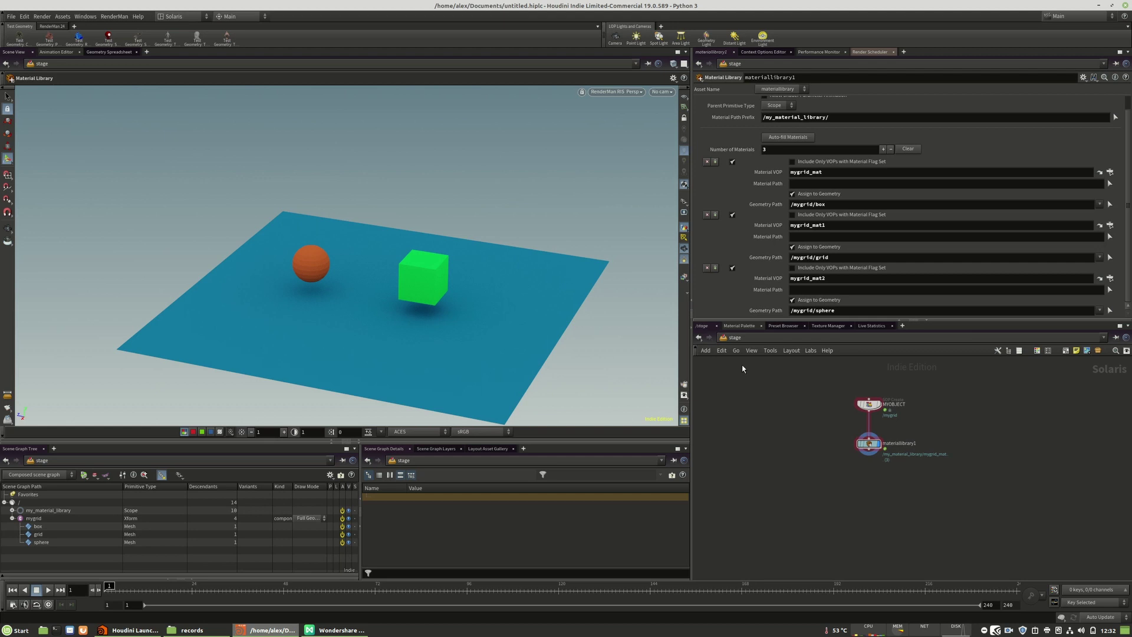
click(868, 403)
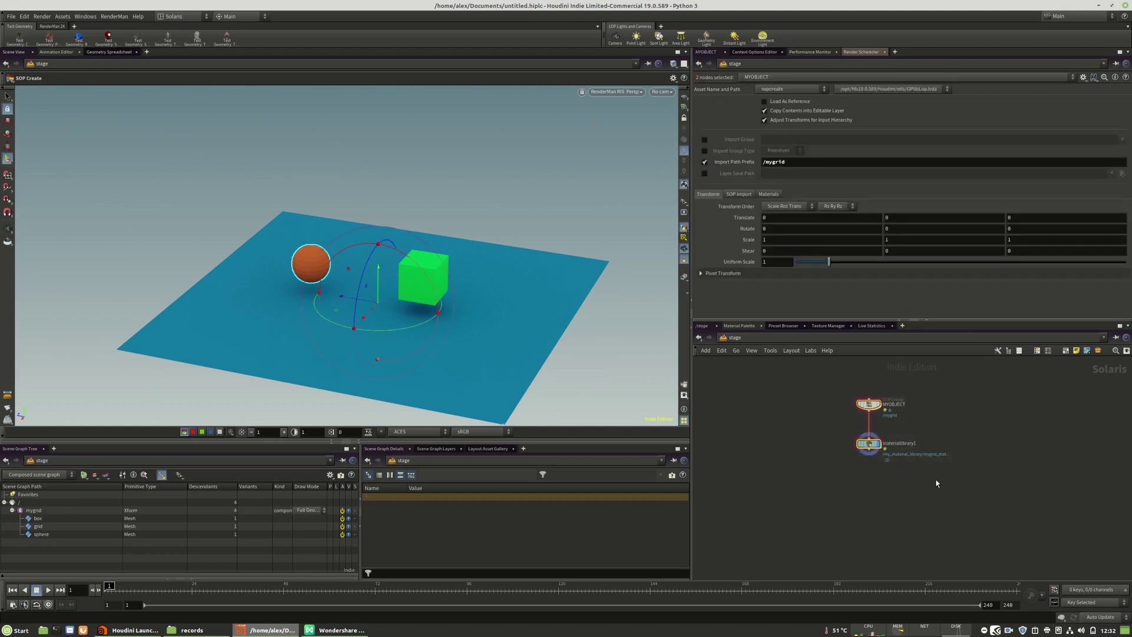
click(718, 340)
click(754, 376)
key(Tab)
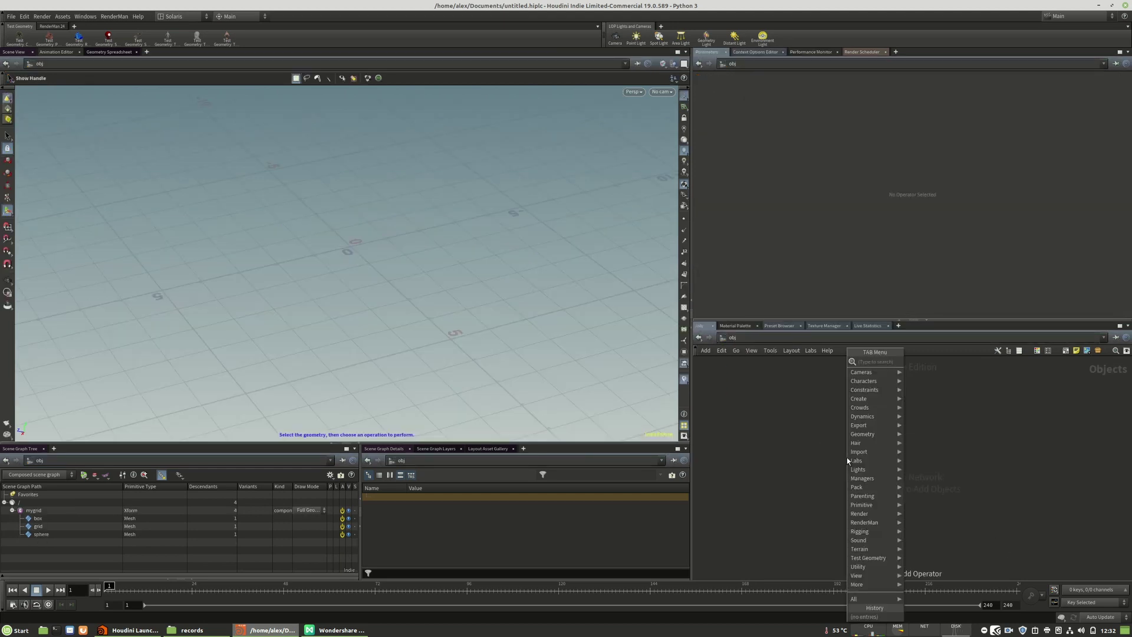
mouse_move(866, 522)
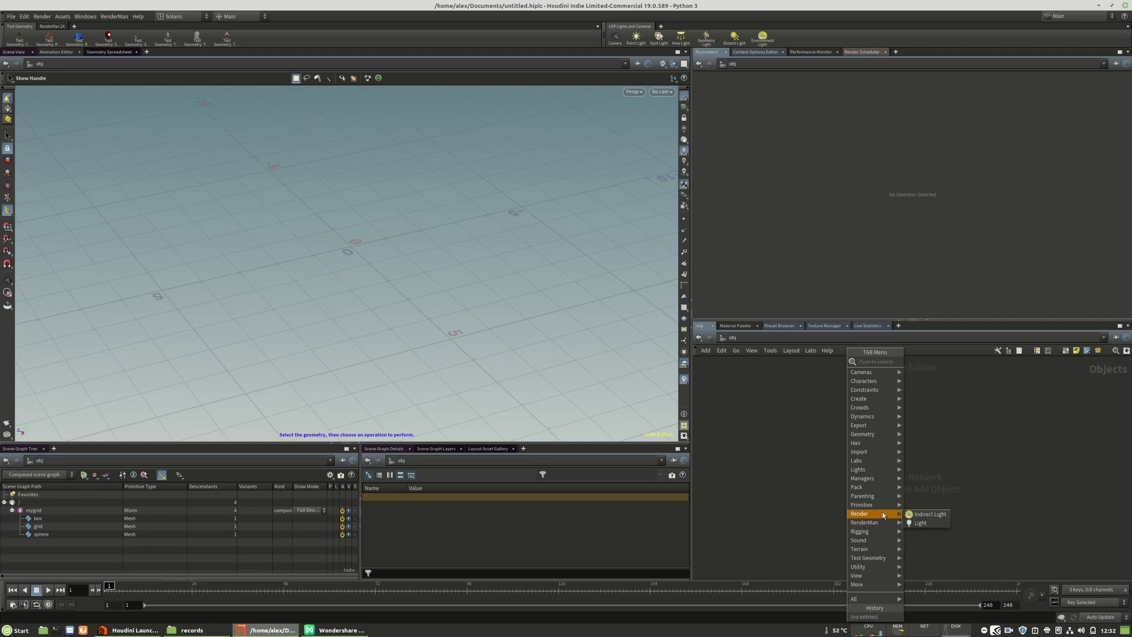
key(Escape)
click(722, 338)
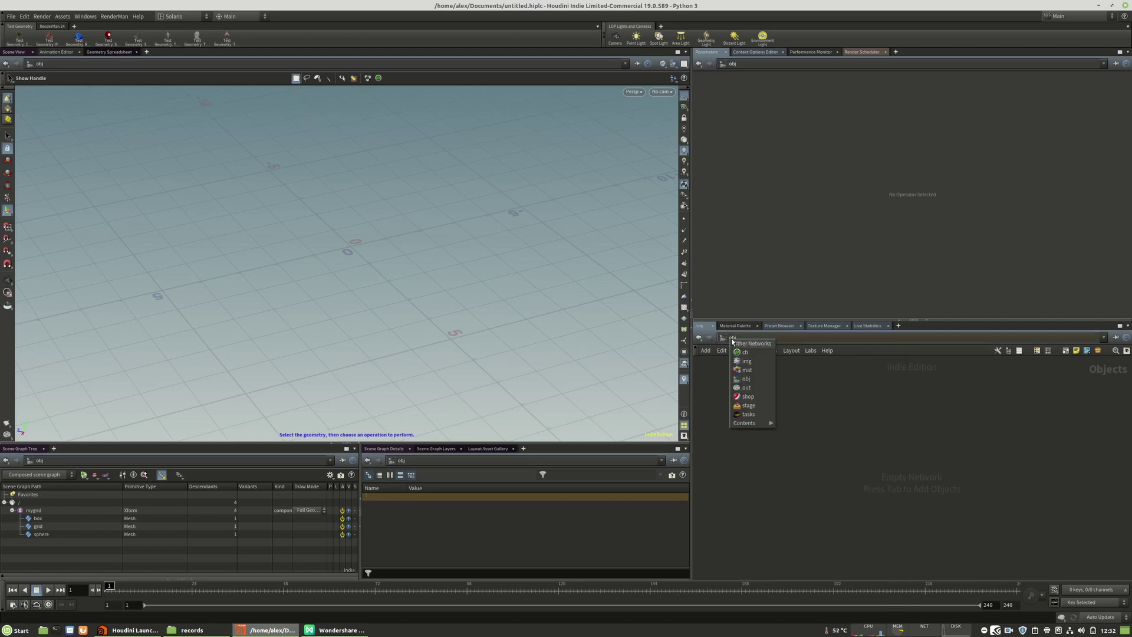
click(763, 410)
Add a Dome Light node below materiallibrary1, wire it to the material library's output and display it
key(Tab)
mouse_move(874, 489)
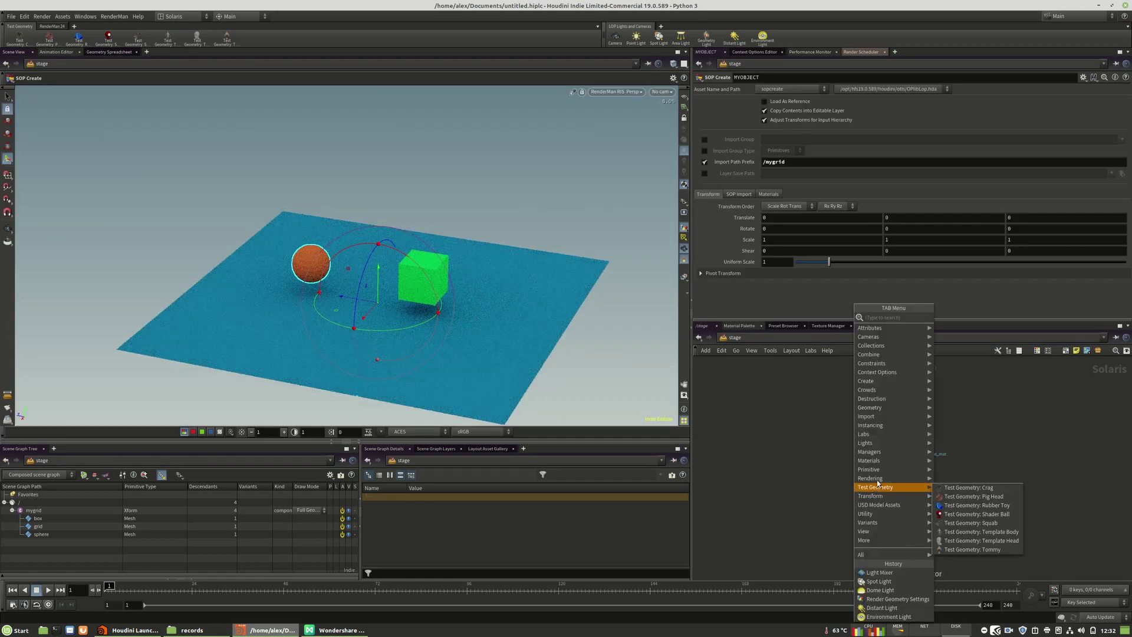
mouse_move(877, 443)
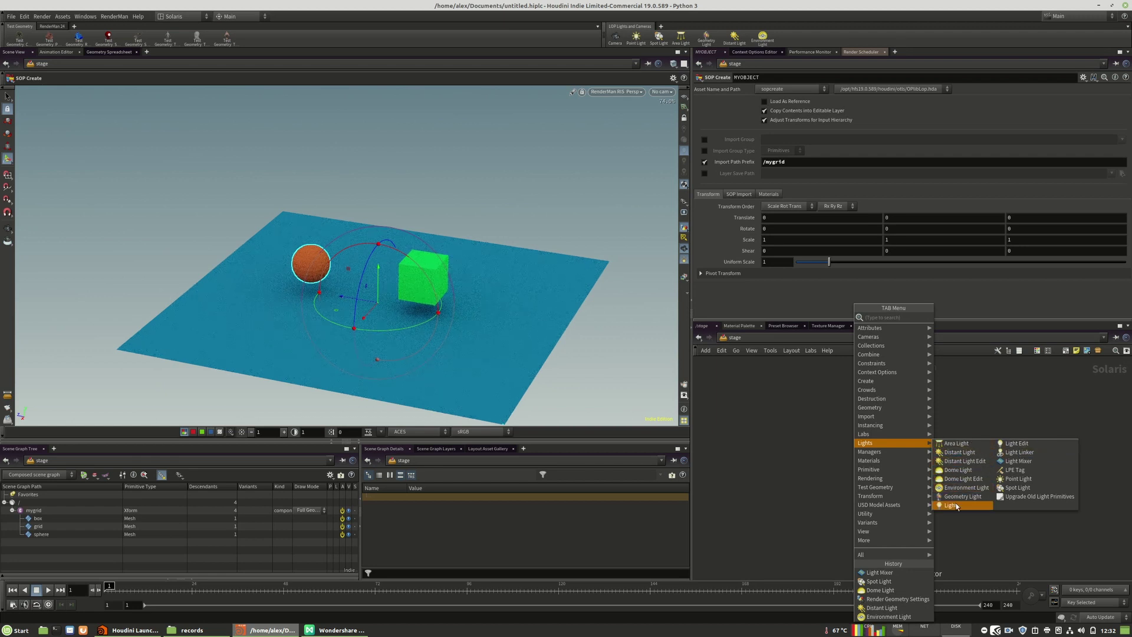
click(959, 470)
click(861, 490)
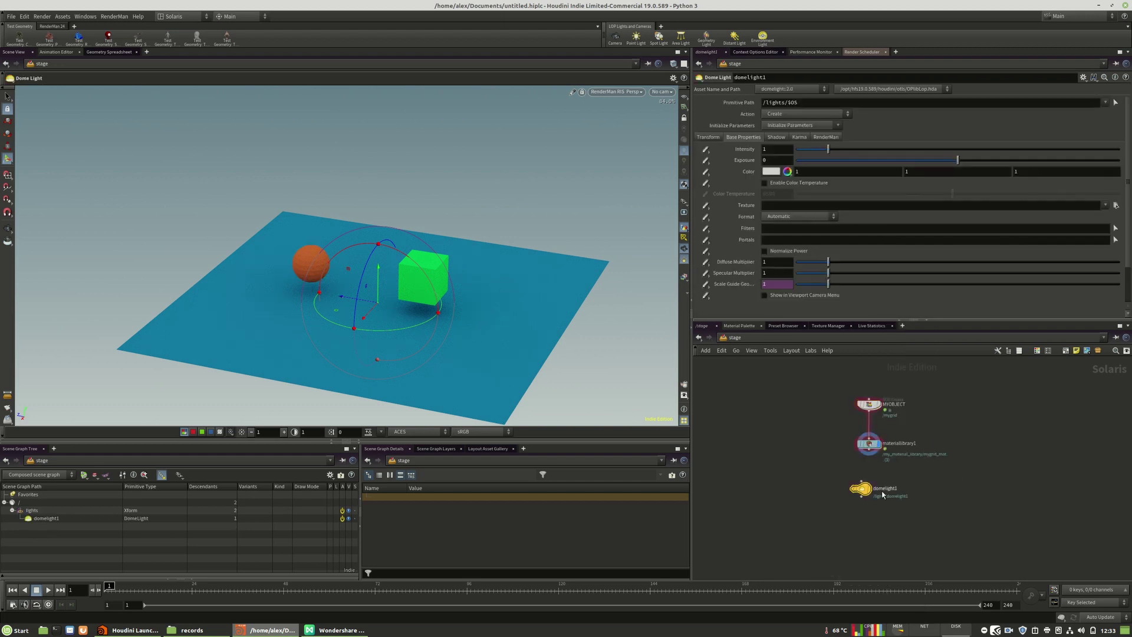
drag(859, 501, 868, 451)
click(866, 505)
drag(855, 504, 865, 492)
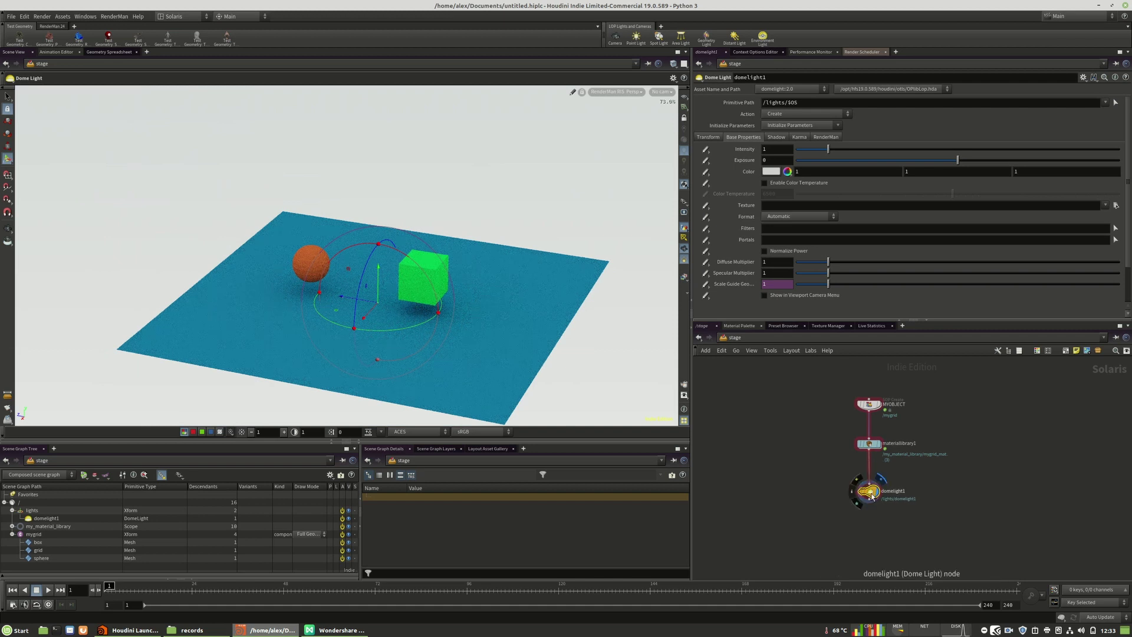
Load HdrSkyCloudy004_HDR_2K_srgblin_acescg.exr.tex as the dome light's texture and set its intensity to 0.34
click(1115, 205)
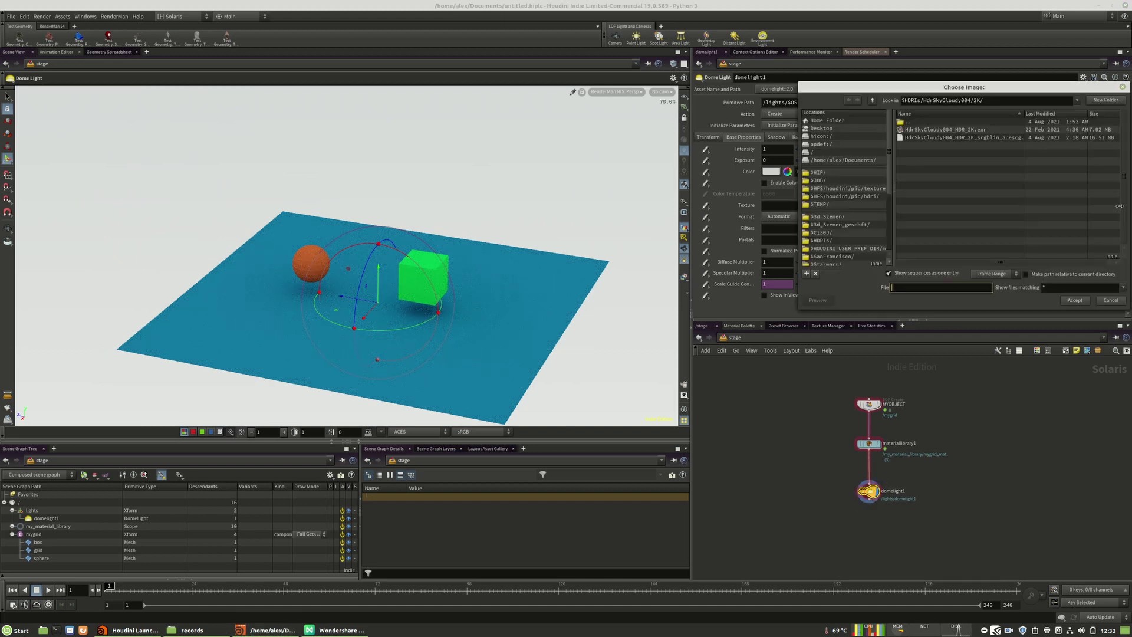
double_click(934, 140)
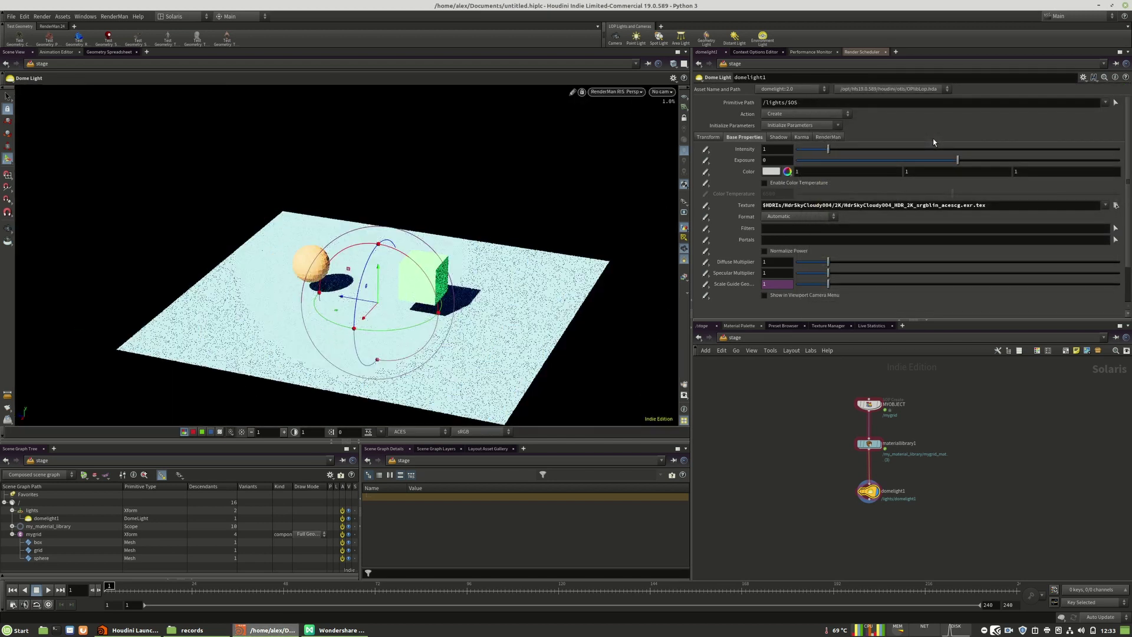
drag(996, 206, 971, 207)
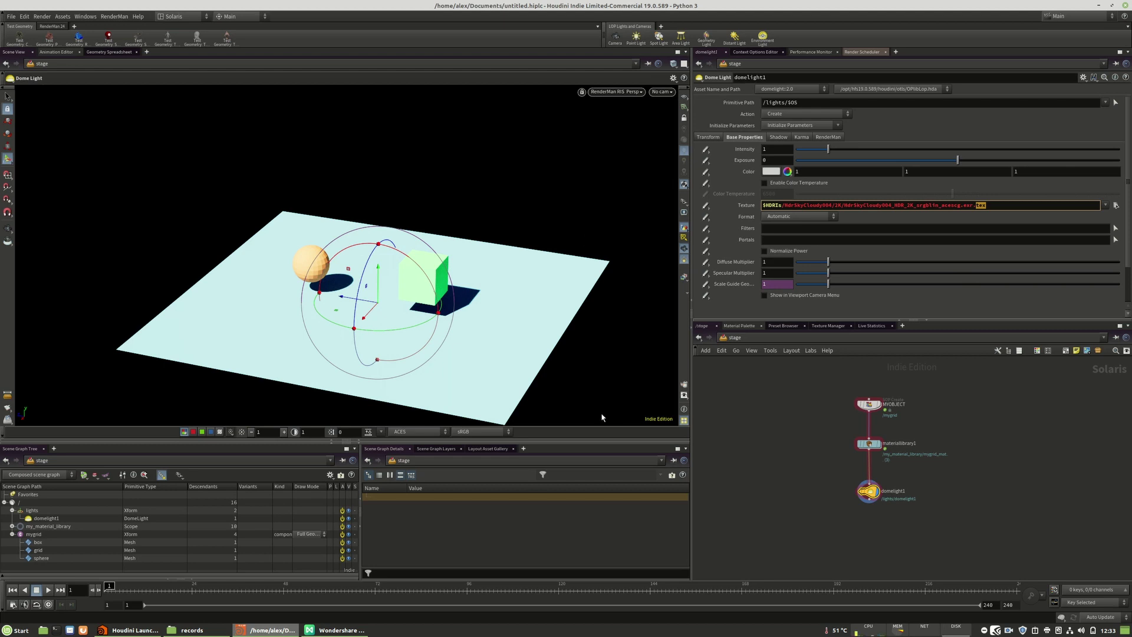
click(785, 447)
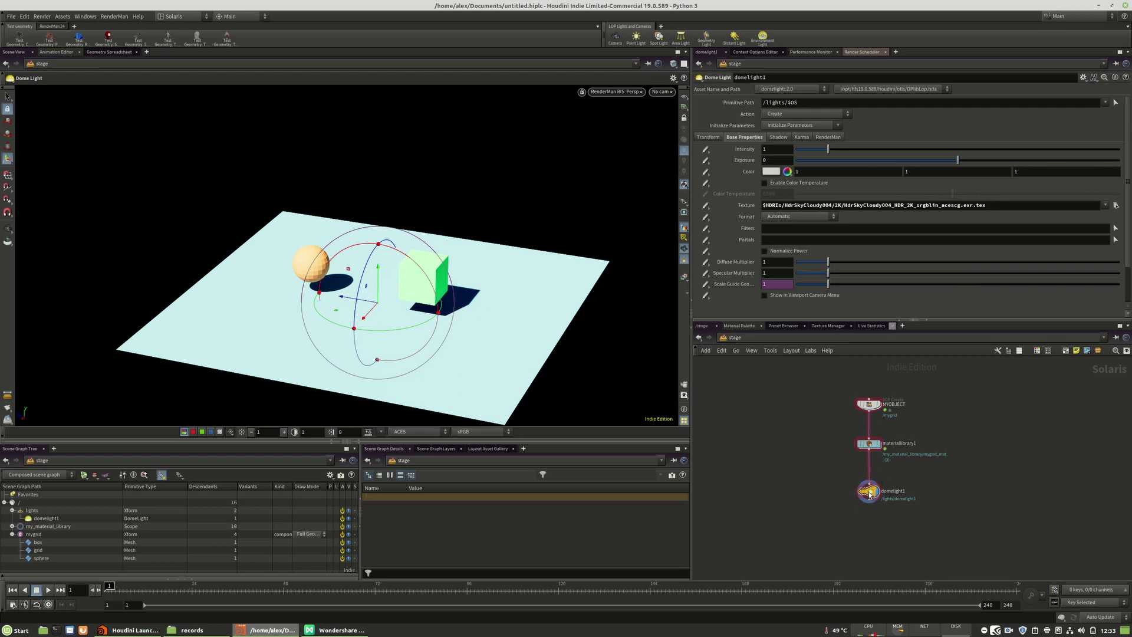
drag(828, 149, 807, 152)
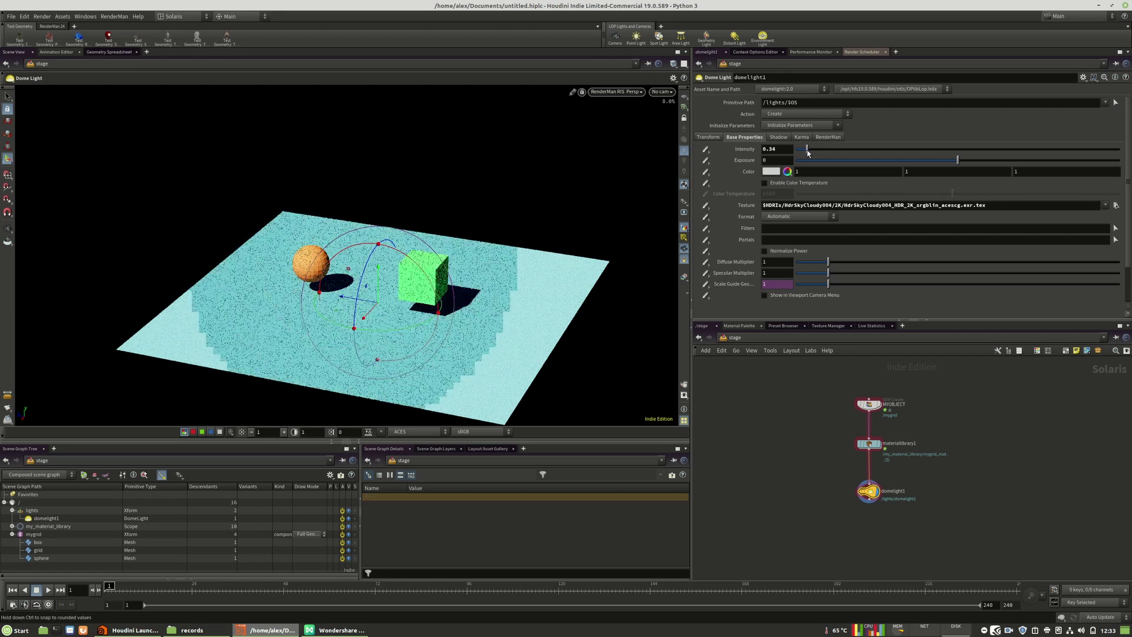
Add a Distant Light node below the dome light, connect it to the dome light's output and display it
key(Tab)
text(di)
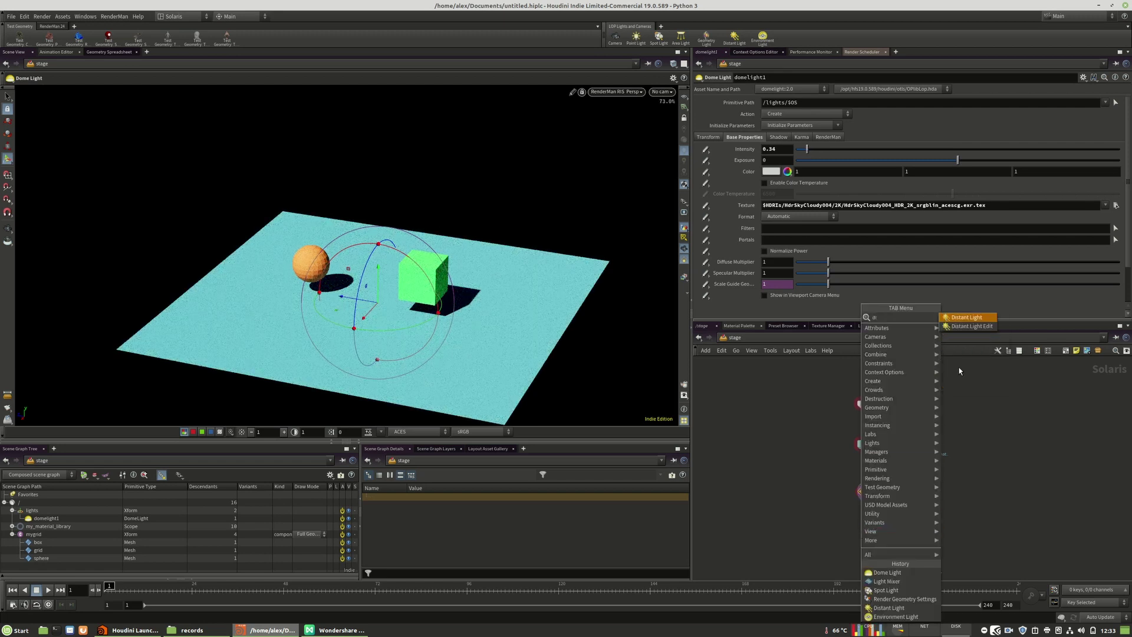
click(962, 320)
click(863, 536)
mouse_move(863, 528)
mouse_down()
mouse_move(870, 498)
mouse_move(872, 527)
mouse_up()
click(872, 536)
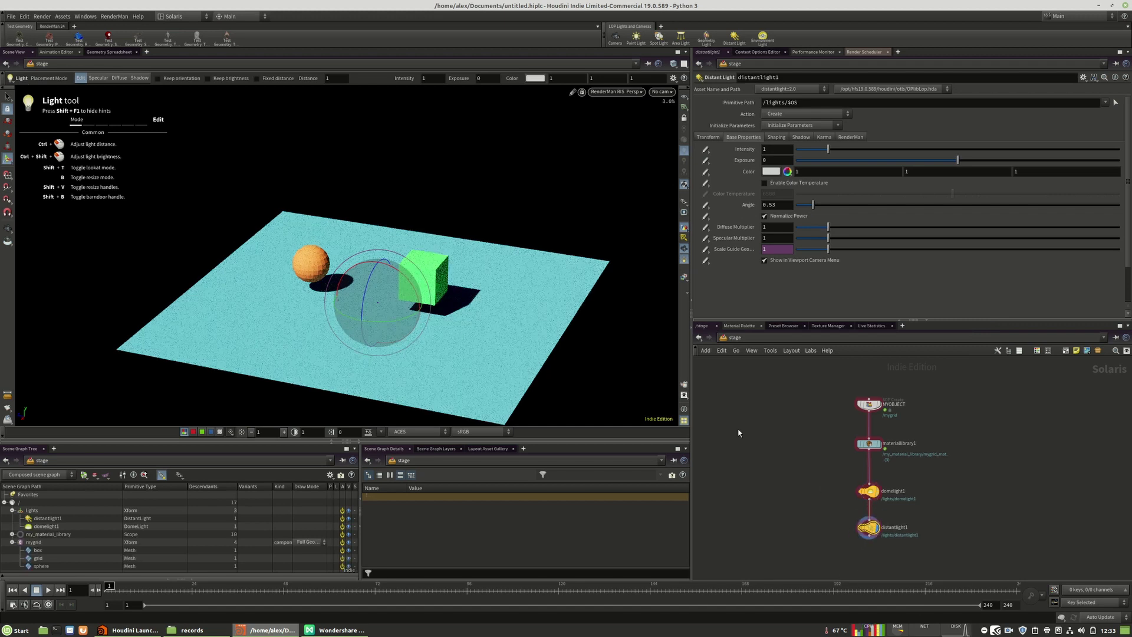
Rotate the distant light in the viewport and set its intensity to 10000
drag(411, 281, 399, 280)
click(770, 148)
text(0000)
key(Return)
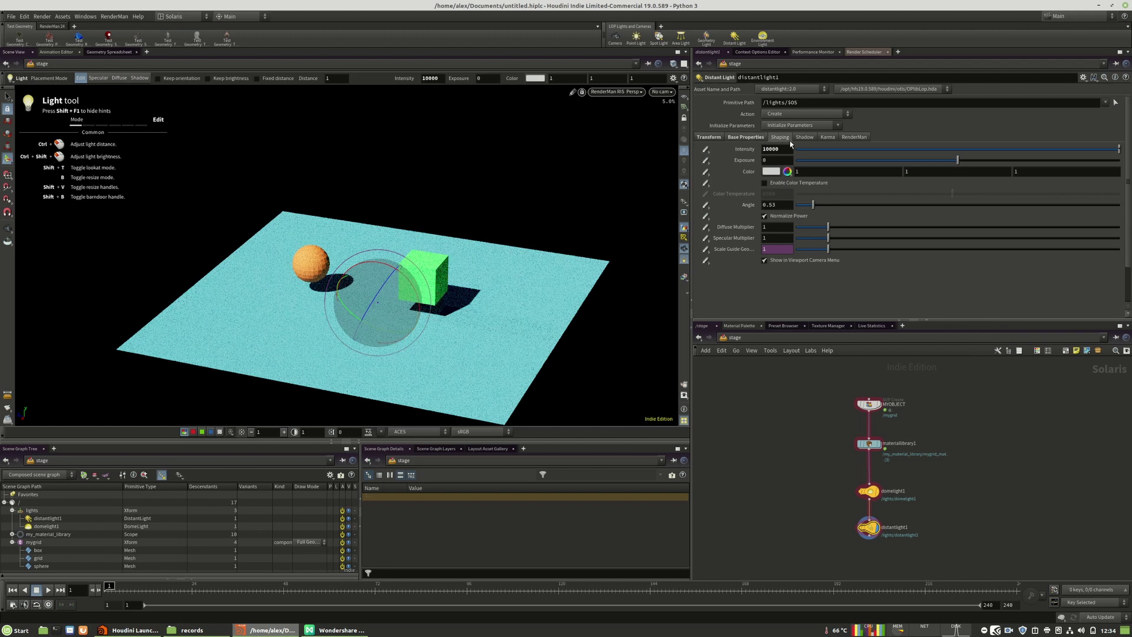
Raise the distant light's intensity to 1000000
click(778, 137)
click(745, 137)
click(785, 149)
text(00)
key(Return)
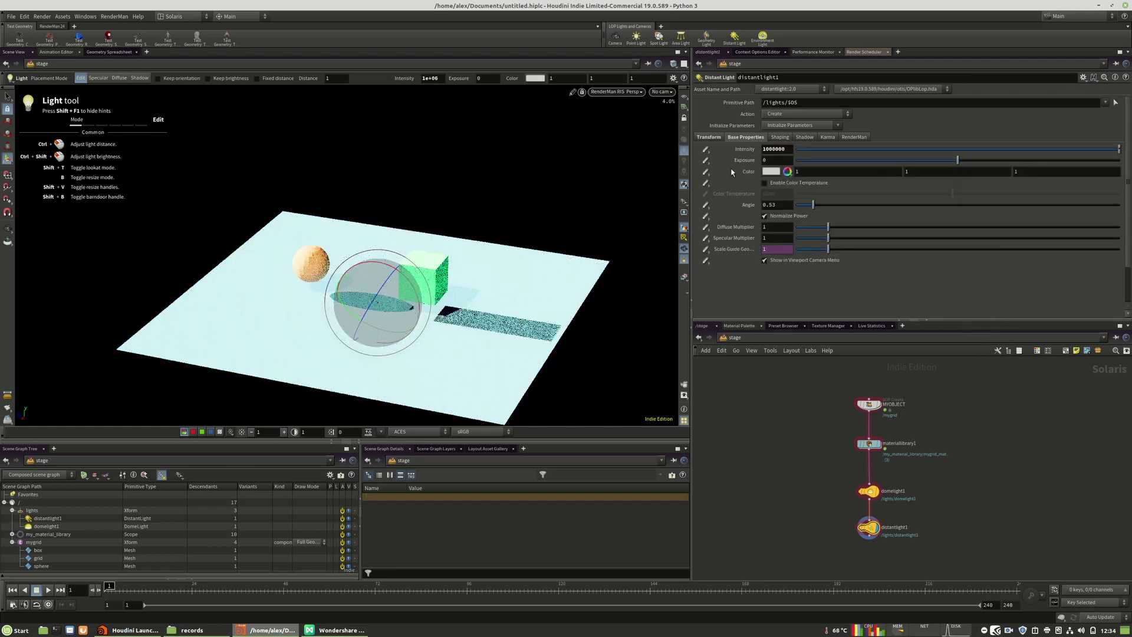
Set the distant light's intensity to 100000 and rotate the light so the shadows fall in a new direction
click(784, 149)
key(BackSpace)
key(Return)
drag(378, 328, 422, 370)
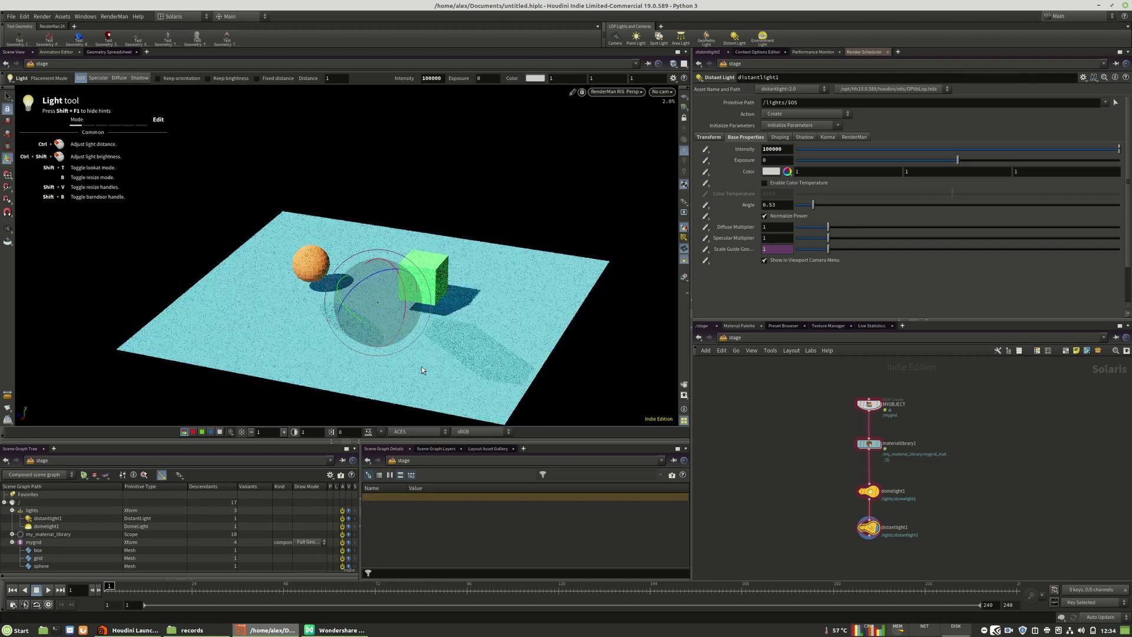
Enable color temperature on both lights, setting about 2161.83 for the distant light and about 2290.89 for the dome light
click(784, 176)
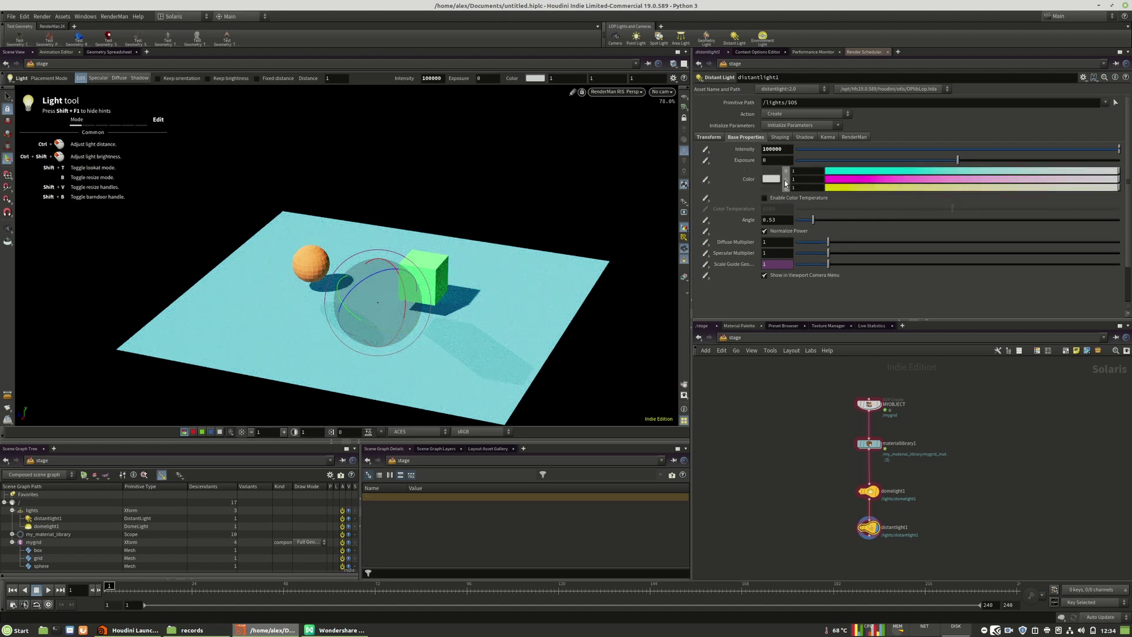
drag(914, 191, 1118, 188)
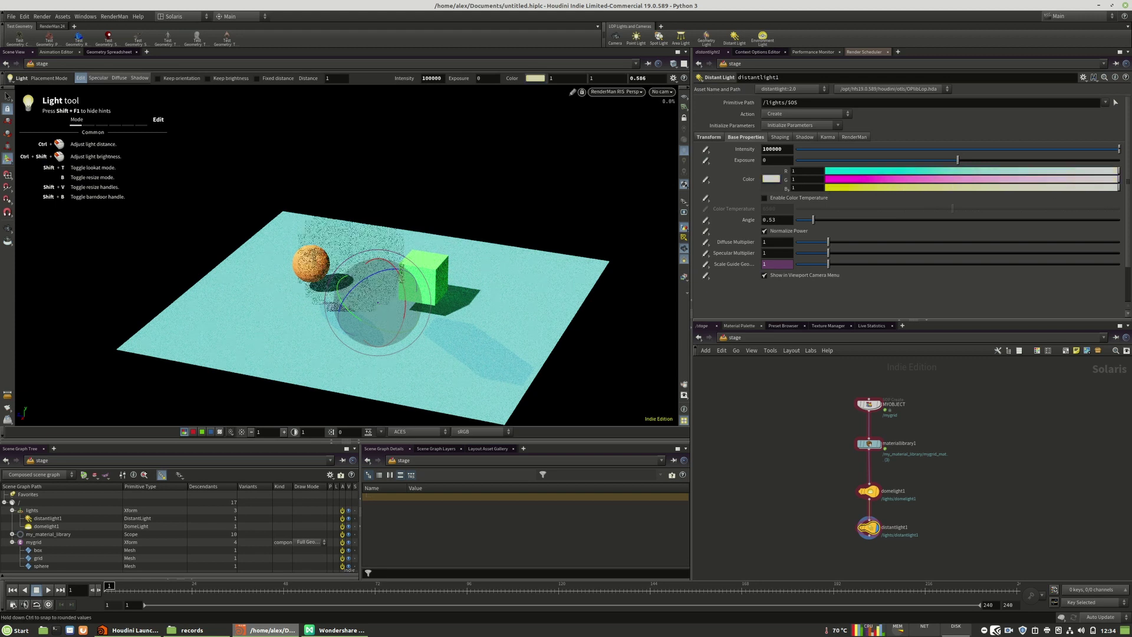
click(806, 200)
mouse_move(896, 210)
mouse_down()
mouse_move(838, 212)
mouse_move(883, 209)
mouse_up()
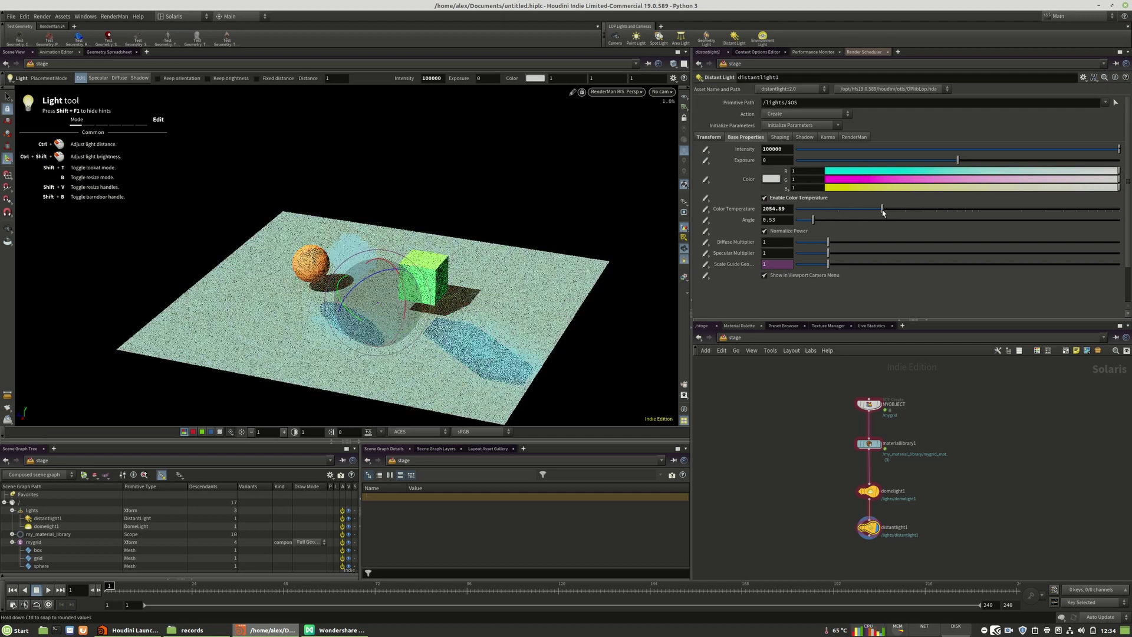
click(874, 497)
drag(853, 196, 890, 196)
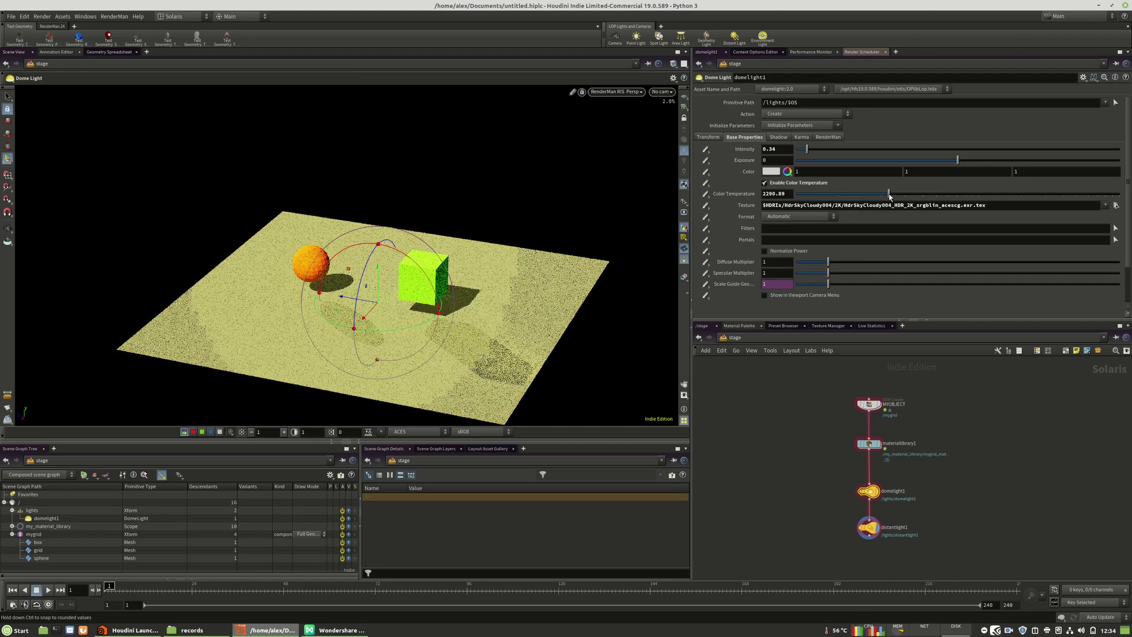
Tidy the vertical spacing of the dome light and distant light nodes in the network
middle_drag(928, 500, 923, 466)
drag(868, 497, 867, 497)
middle_drag(917, 493, 932, 484)
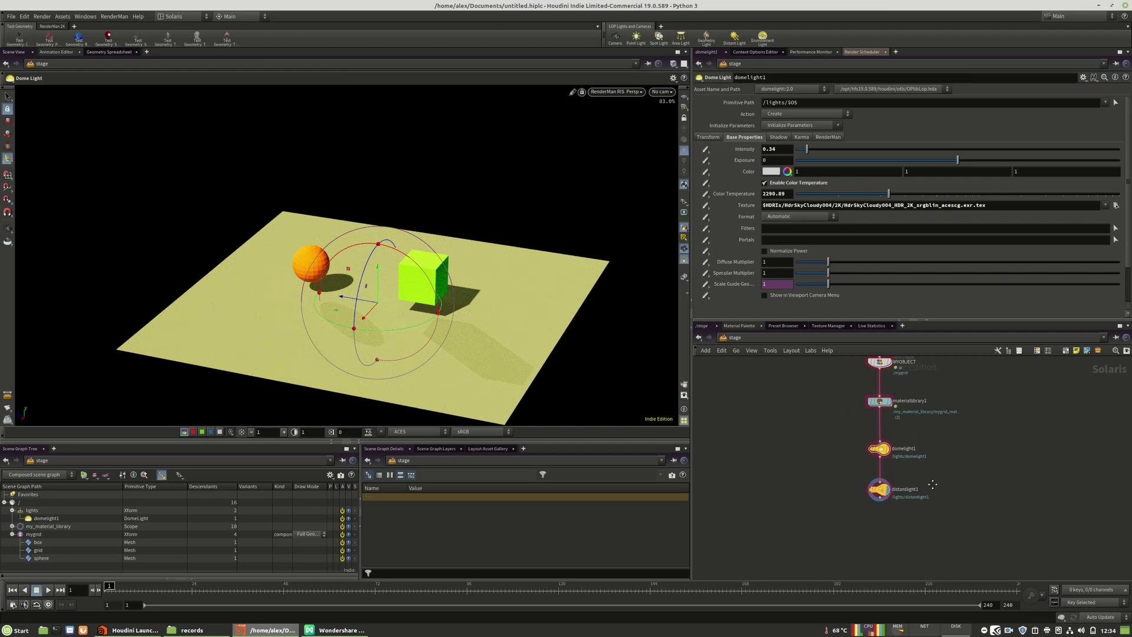
drag(878, 448, 878, 444)
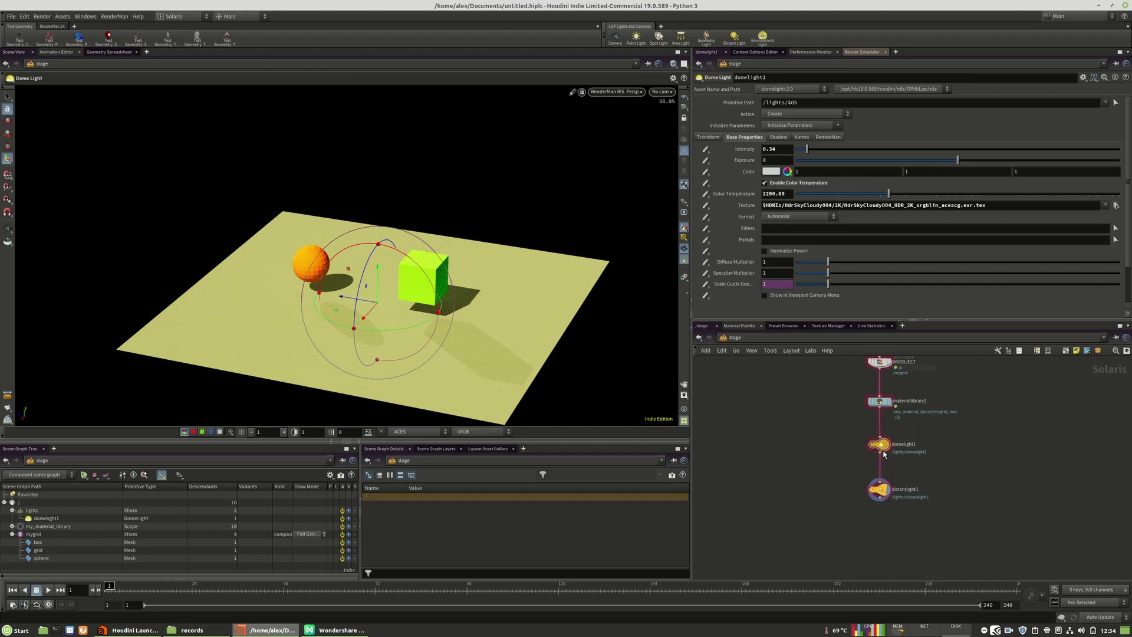
drag(878, 493, 879, 488)
click(890, 488)
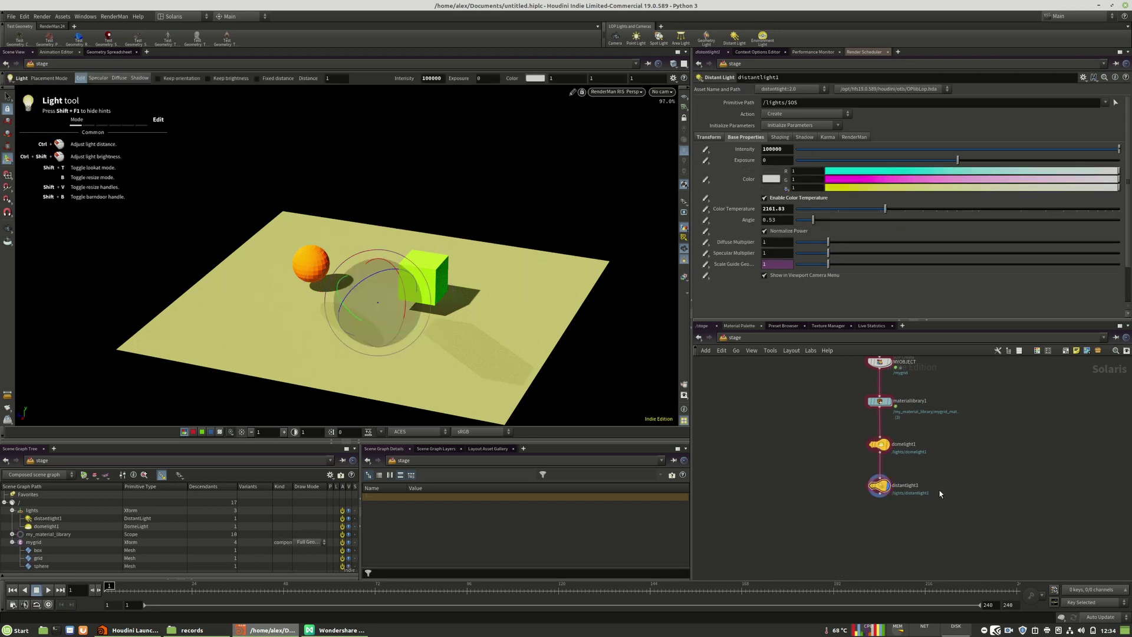
Duplicate the dome and distant light pair and connect the copies below distantlight1
alt+drag(369, 280, 393, 310)
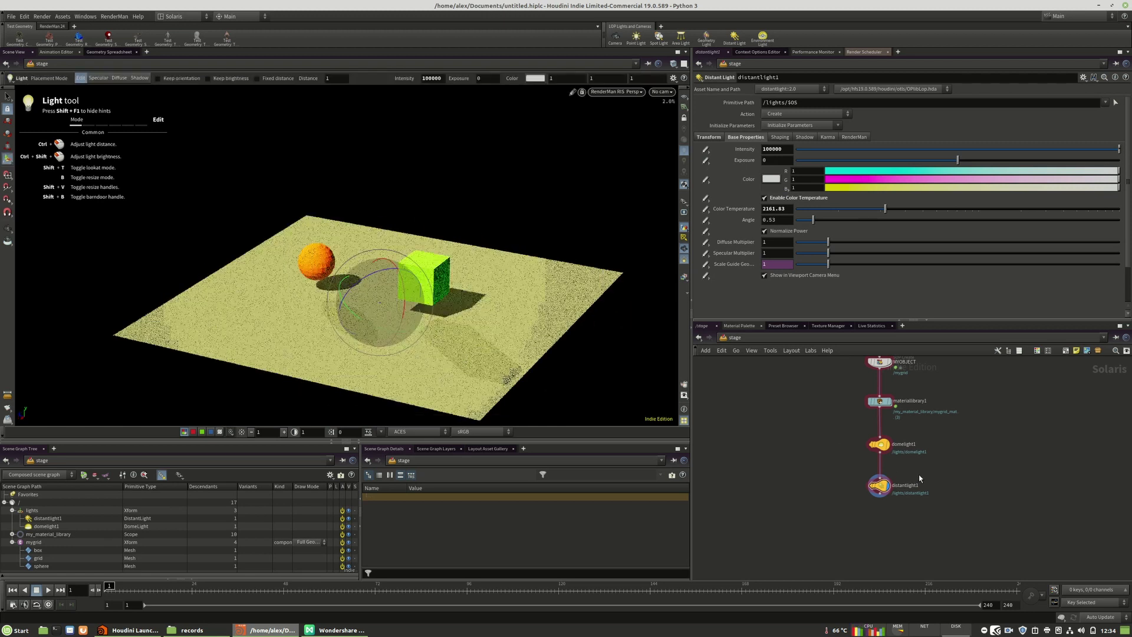
key(ctrl+v)
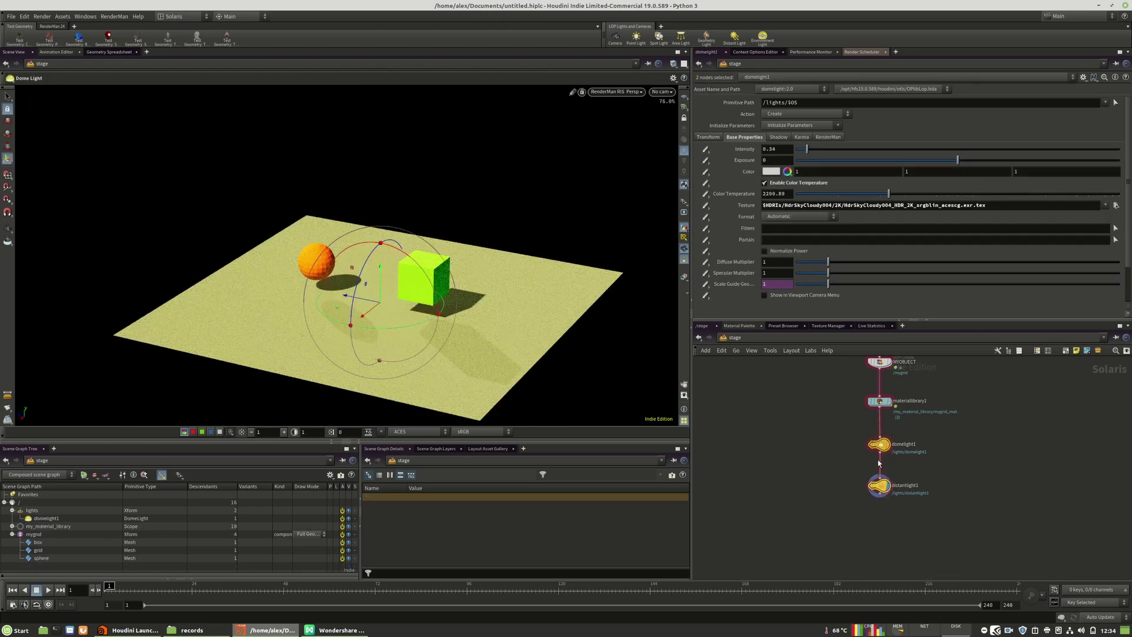
drag(848, 514, 879, 493)
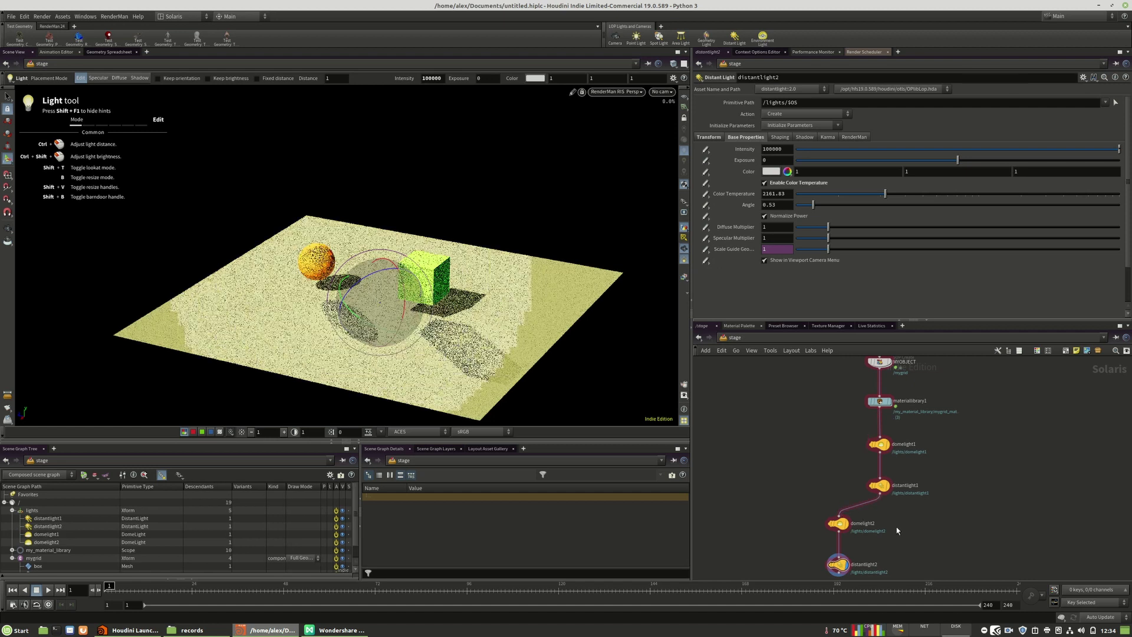
Make another copy of the light pair and wire its dome light to the output of distantlight2
middle_drag(896, 526, 911, 463)
shift+click(853, 460)
key(ctrl+v)
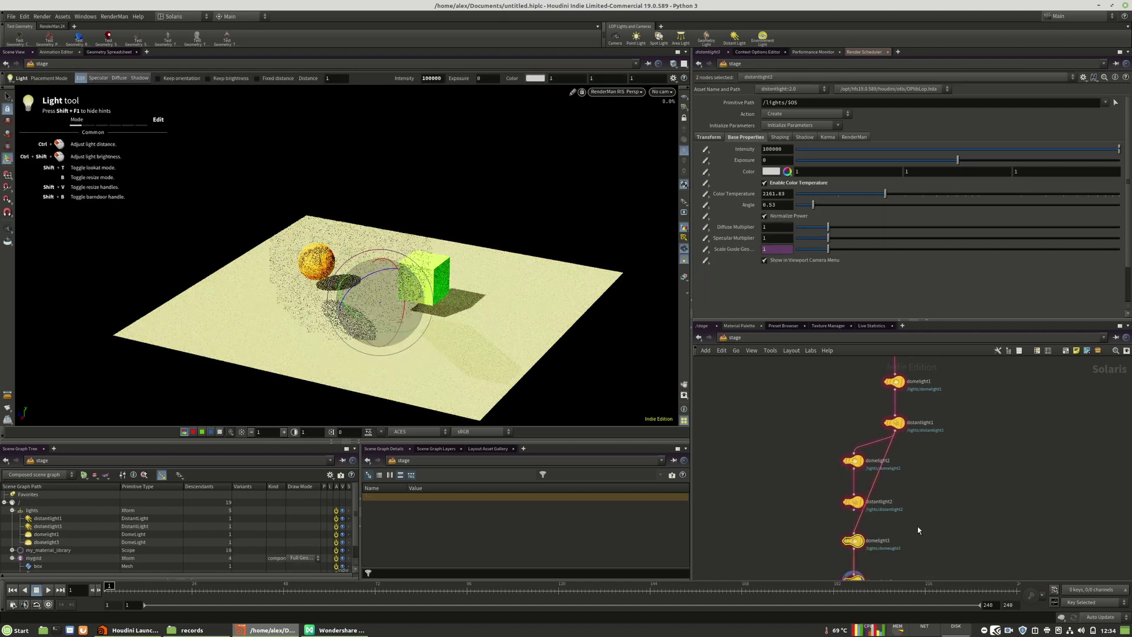
drag(859, 510, 854, 508)
middle_drag(919, 505, 926, 429)
Duplicate the last dome and distant light pair once more at the end of the chain below distantlight3
drag(847, 545, 873, 461)
alt+drag(865, 474, 865, 522)
key(ctrl+v)
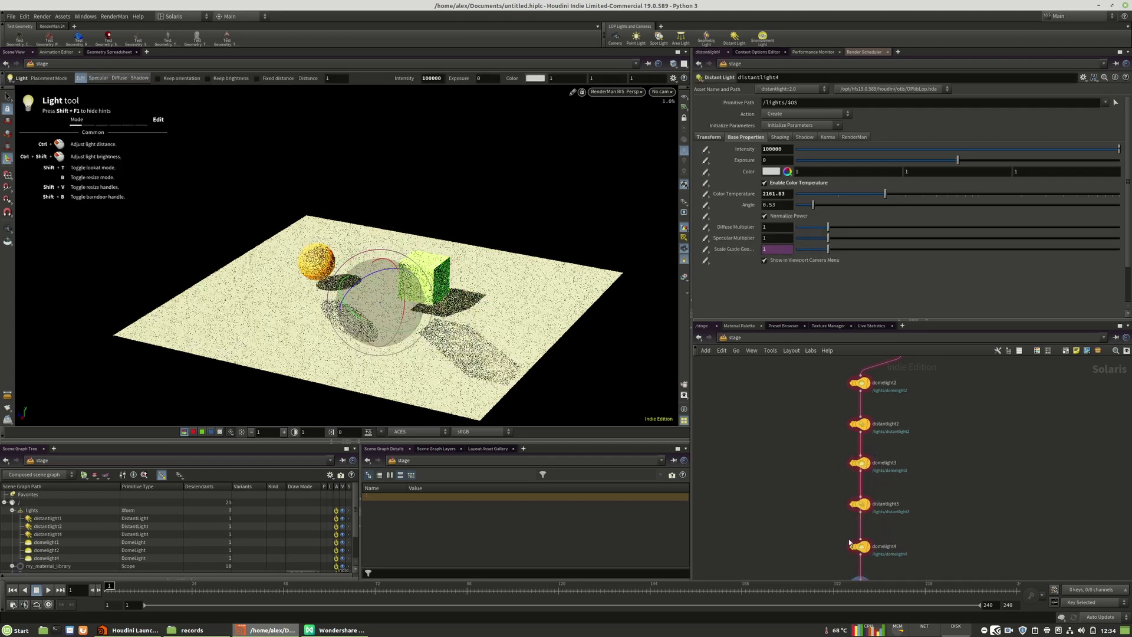
scroll(911, 520, down, 3)
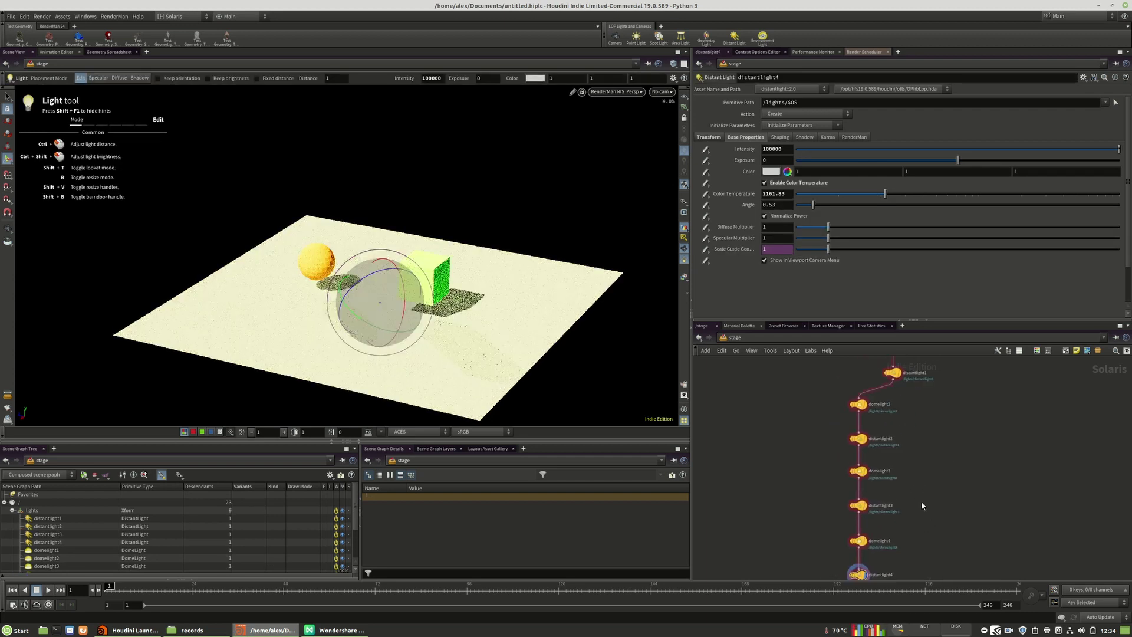
Add a Light Mixer node after distantlight4 at the end of the light chain
key(Tab)
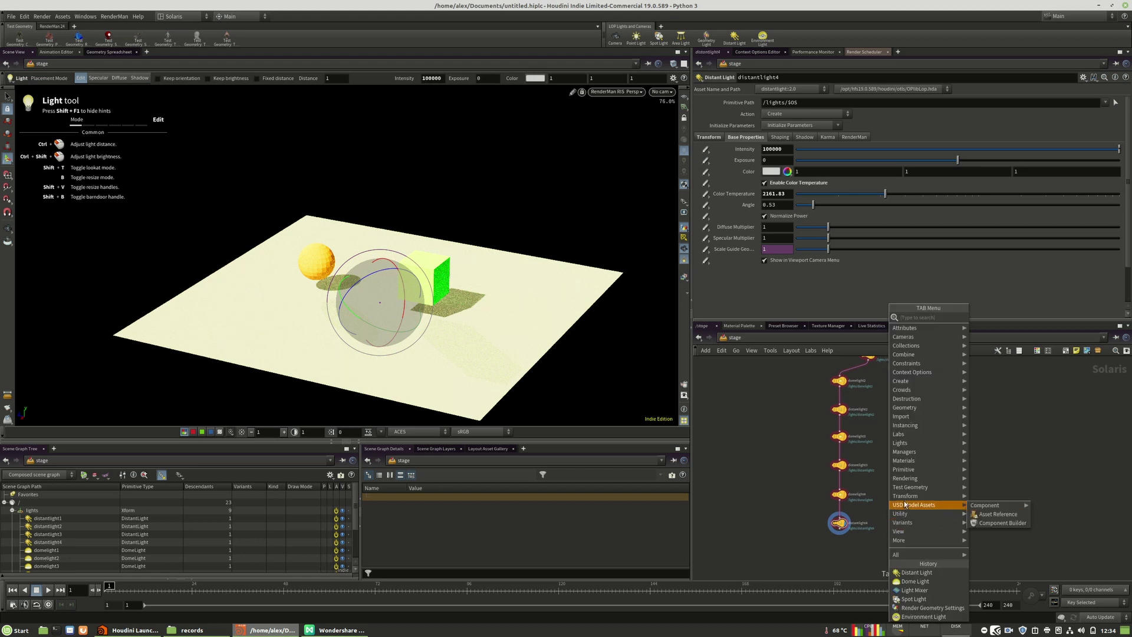
mouse_move(900, 442)
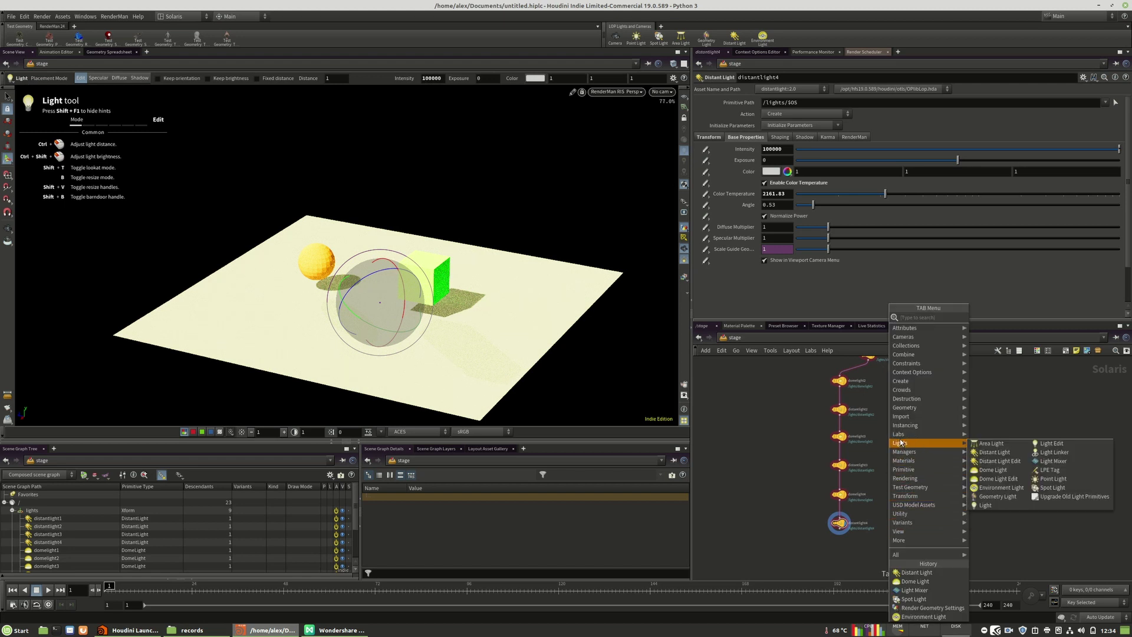
click(1053, 461)
click(880, 557)
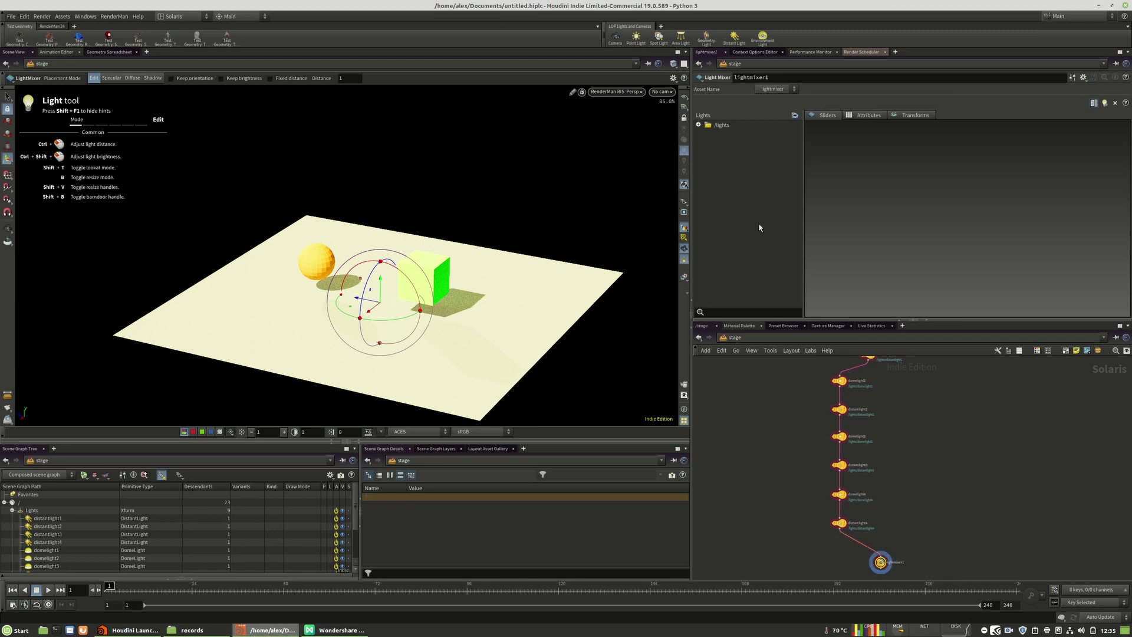
Expand the lights in the Light Mixer and add the distant and dome lights as mixer sliders
click(699, 125)
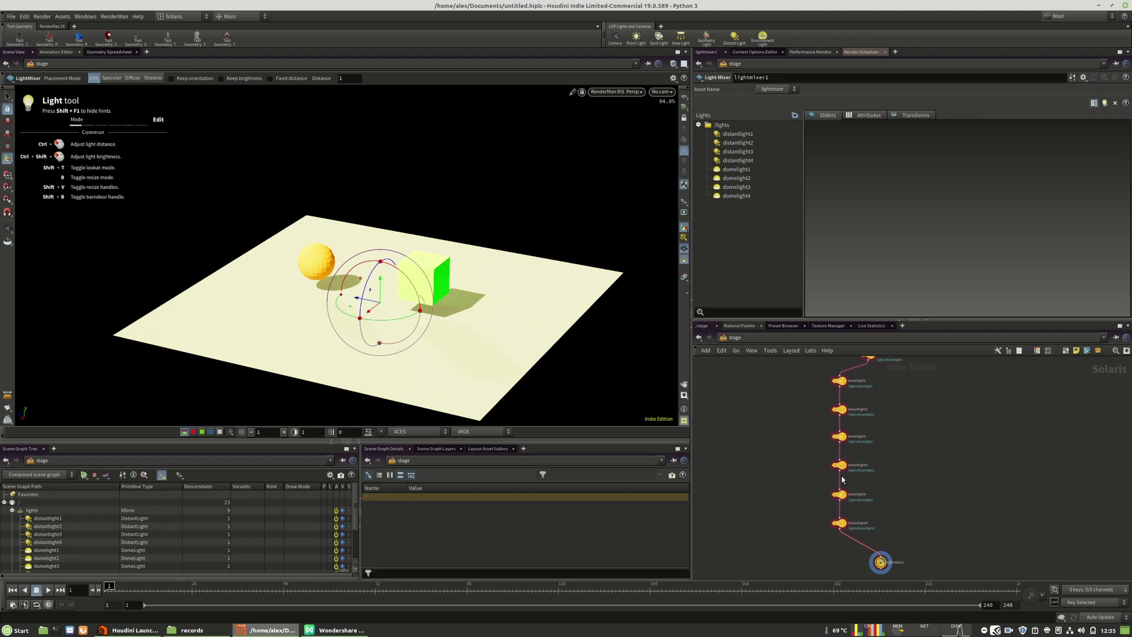
middle_drag(923, 408, 909, 468)
middle_drag(885, 428, 883, 363)
drag(745, 136, 824, 138)
drag(740, 144, 904, 145)
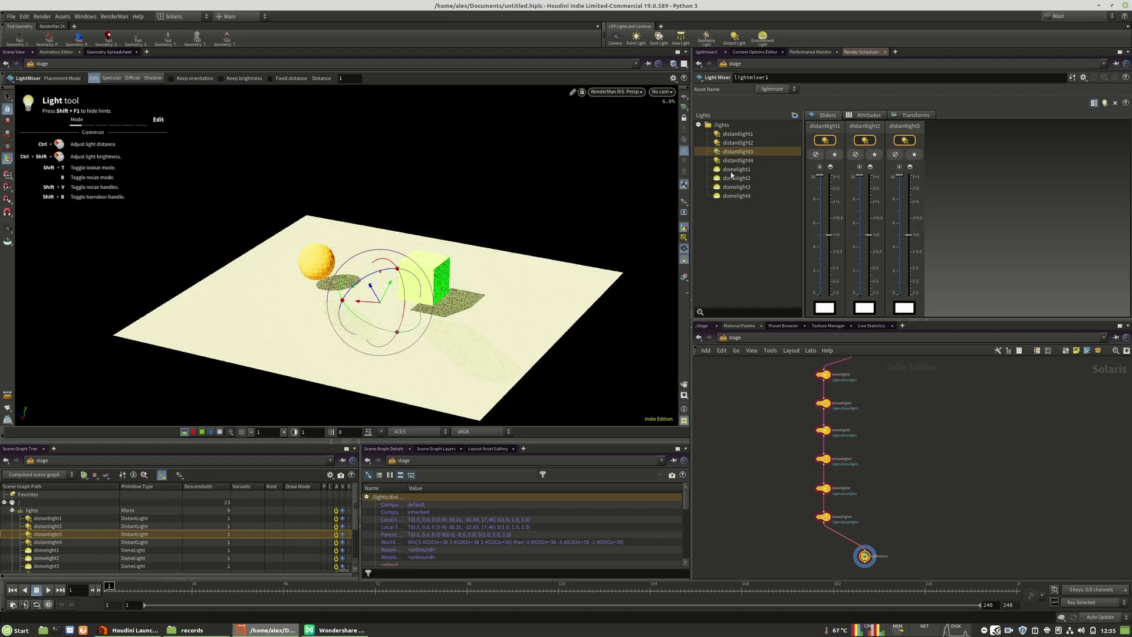
drag(737, 161, 1013, 143)
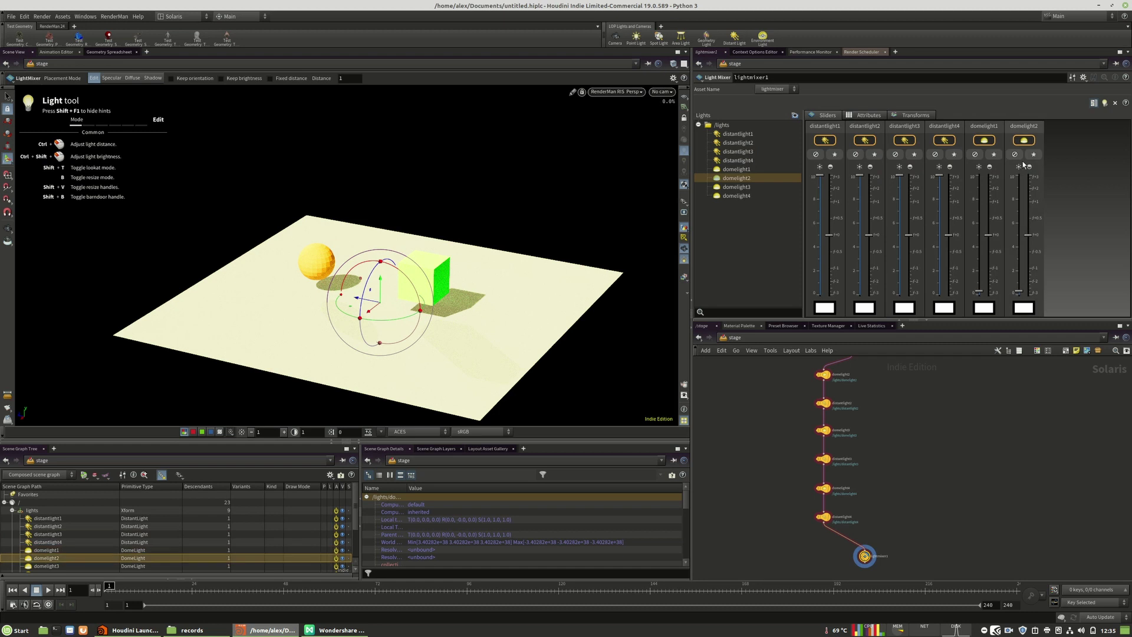
Delete the duplicated dome and distant light nodes, keeping domelight1 and distantlight1, and place the Light Mixer node directly below distantlight1
drag(794, 393, 835, 530)
middle_drag(877, 466, 858, 518)
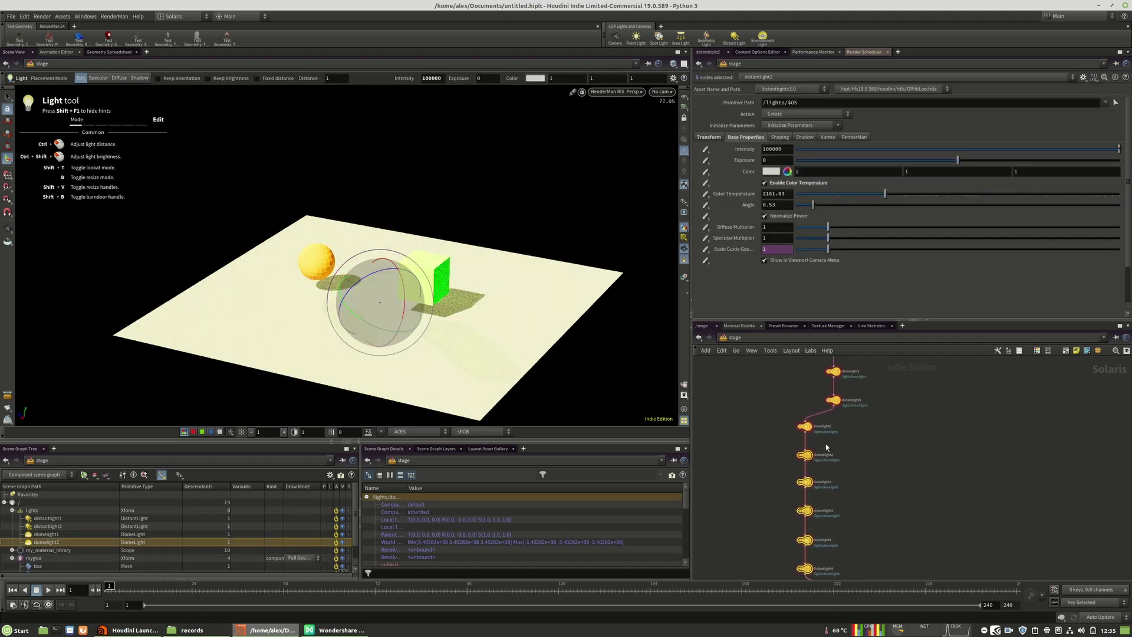
key(Delete)
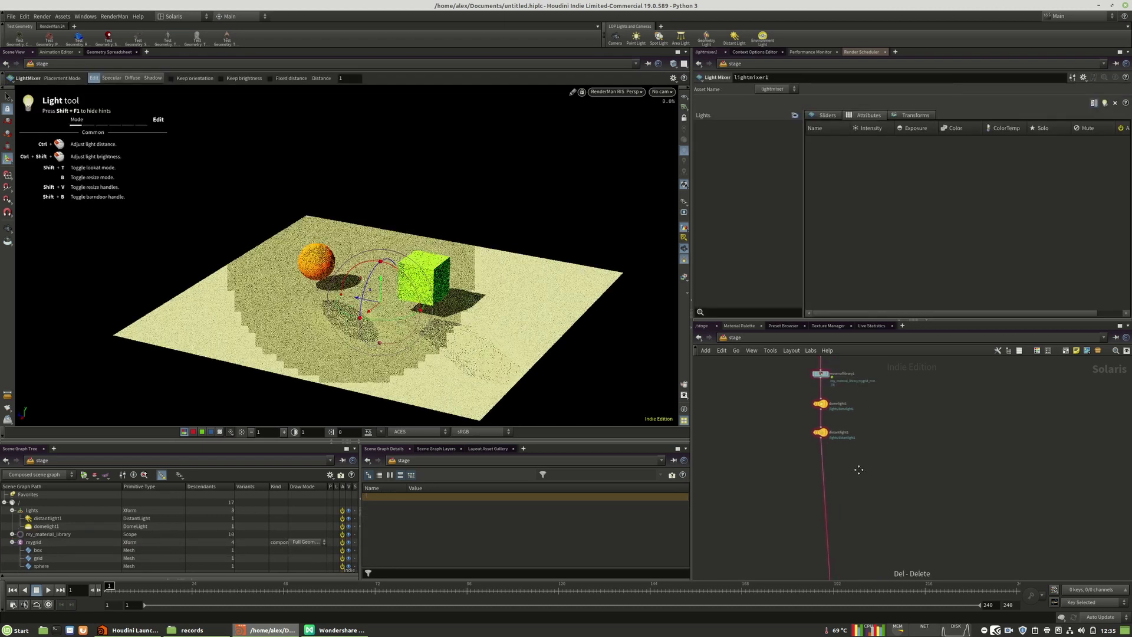
middle_drag(857, 374, 853, 363)
drag(833, 556, 823, 395)
middle_drag(879, 381, 897, 472)
drag(835, 485, 836, 473)
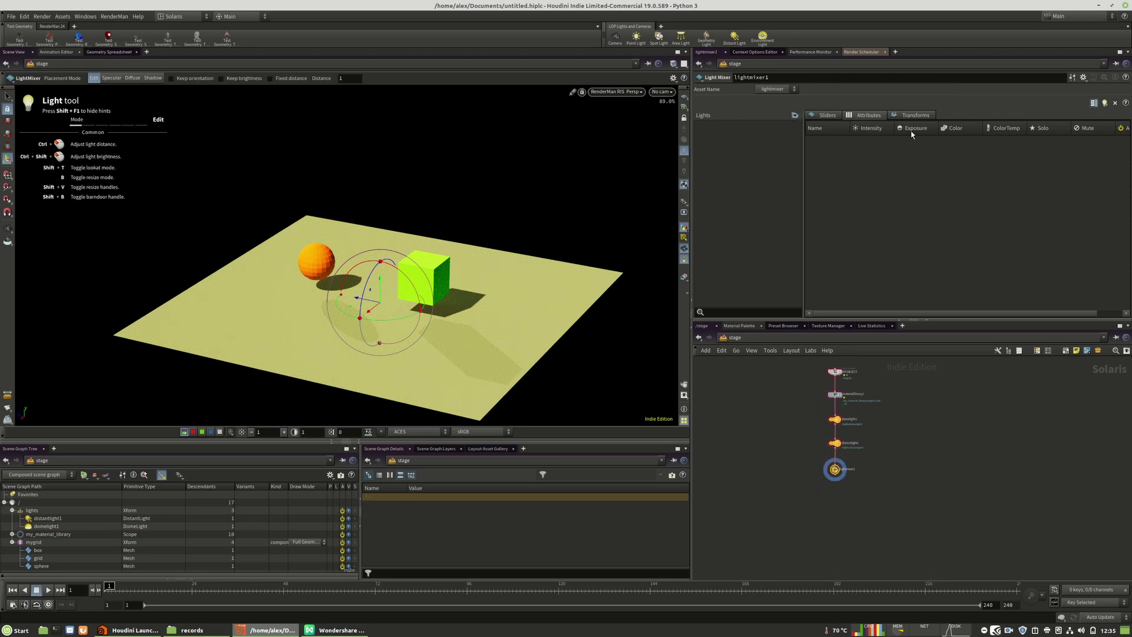
Replace the Light Mixer with a fresh Light Mixer node connected to the output of distantlight1
scroll(817, 478, up, 3)
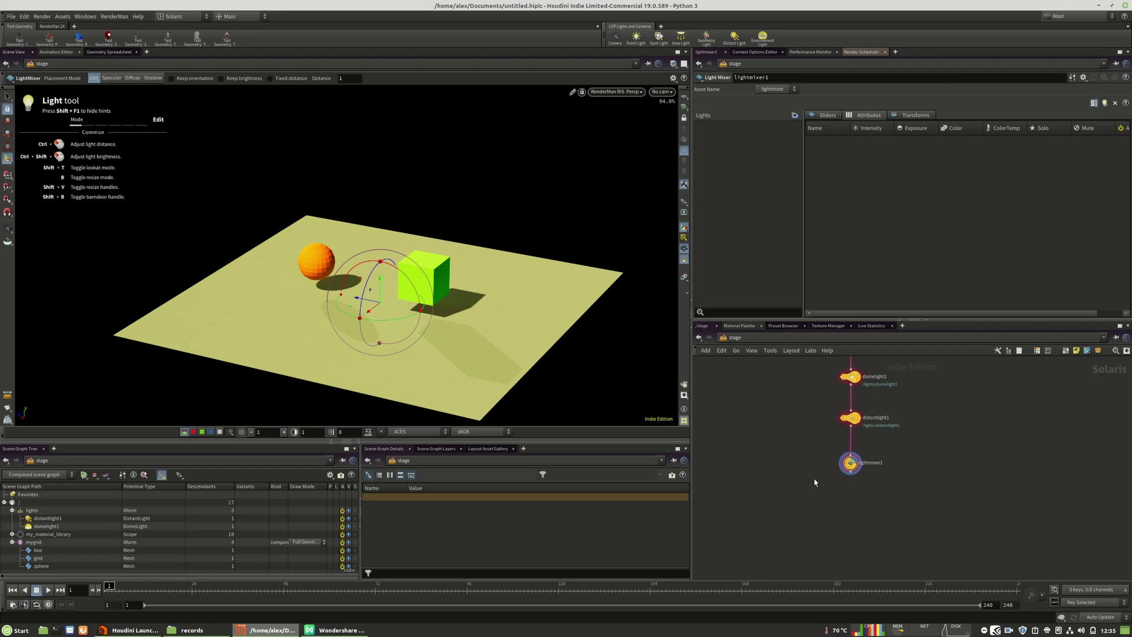
key(Delete)
key(Tab)
text(ligh)
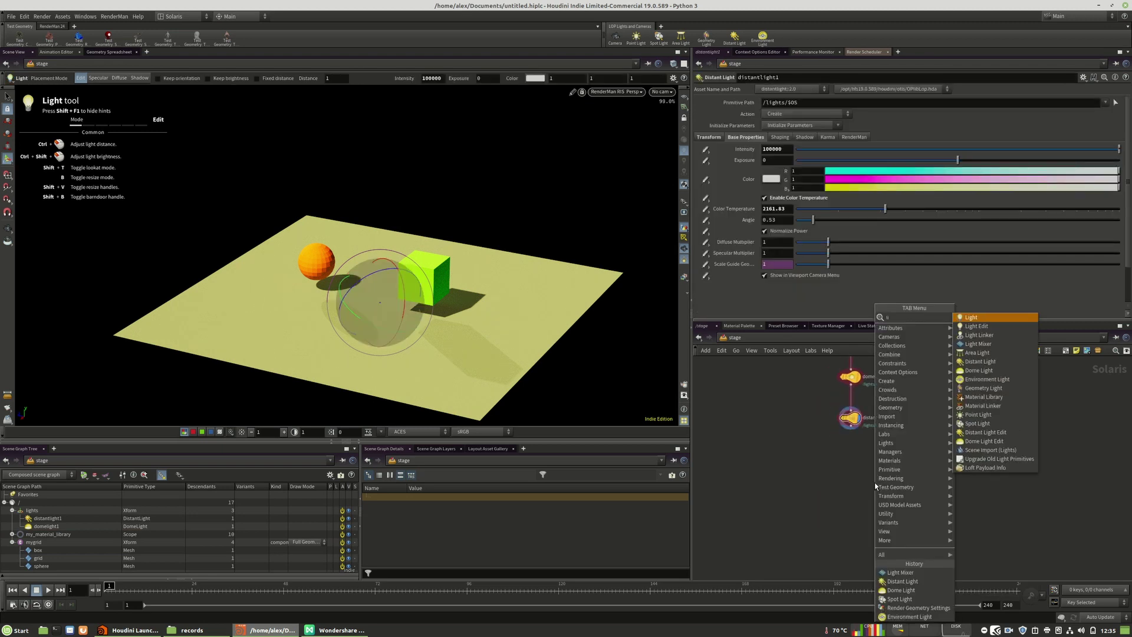
click(978, 344)
click(849, 462)
click(863, 424)
click(849, 455)
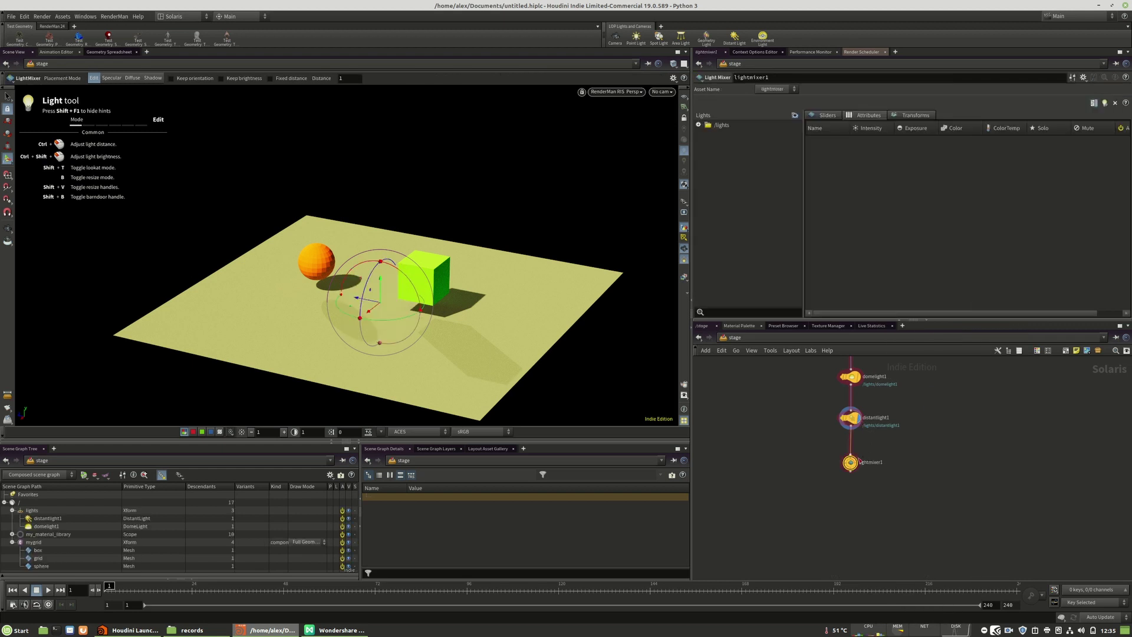
Add distantlight1 and domelight1 to the new Light Mixer and show their sliders
click(699, 125)
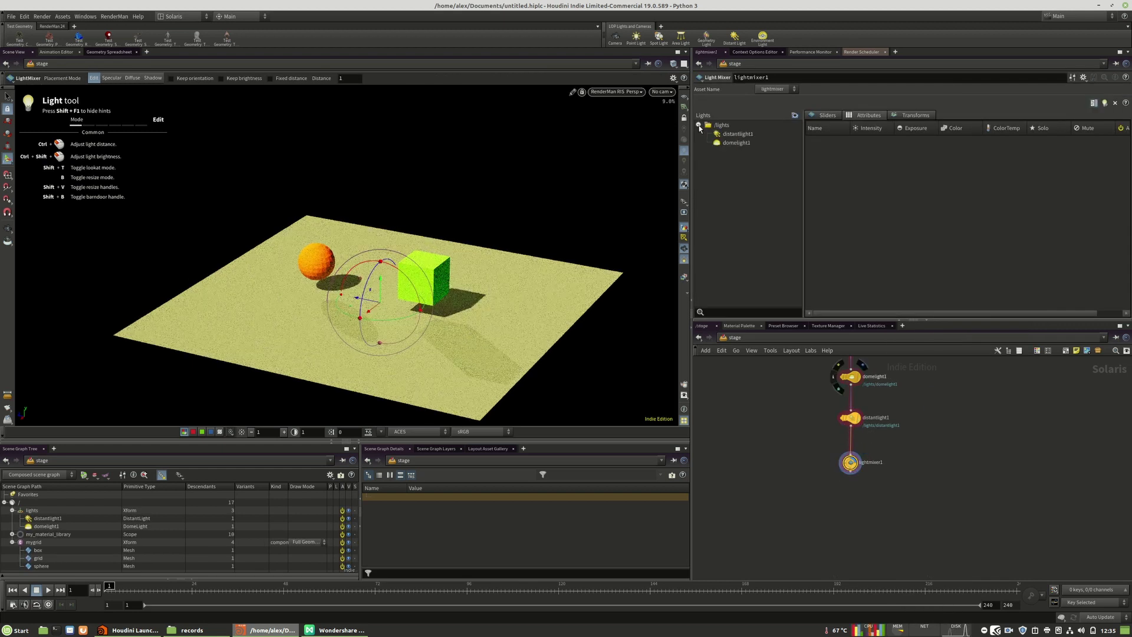
click(726, 134)
click(737, 143)
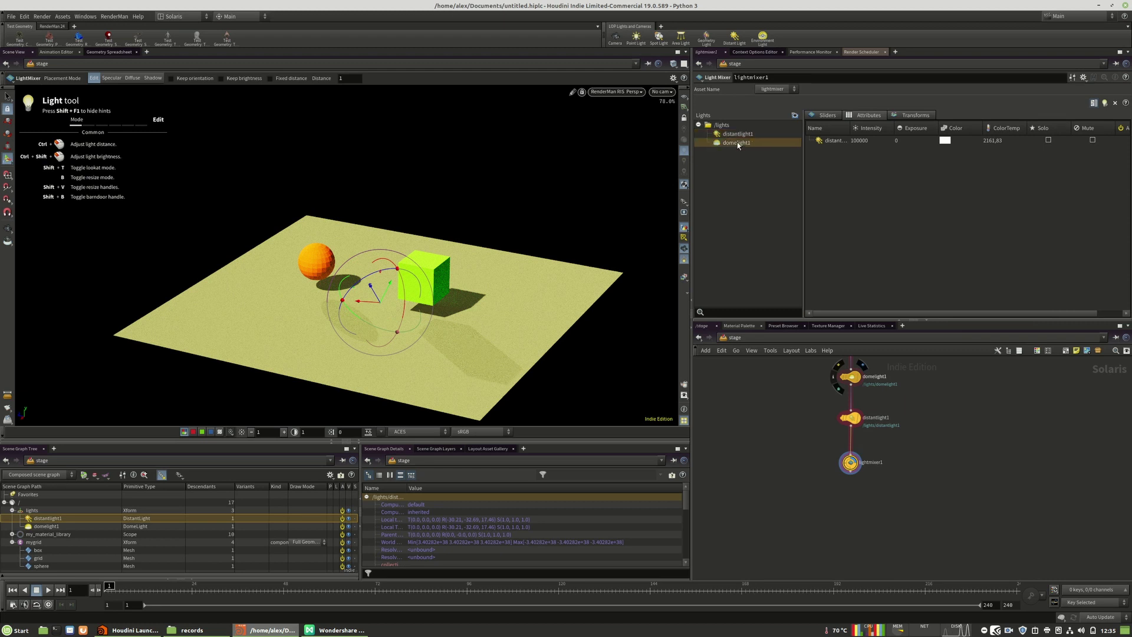
click(828, 115)
Raise the exposure of distantlight1, lower that of domelight1, and briefly solo distantlight1 to check its contribution
drag(829, 235, 831, 284)
drag(868, 237, 870, 205)
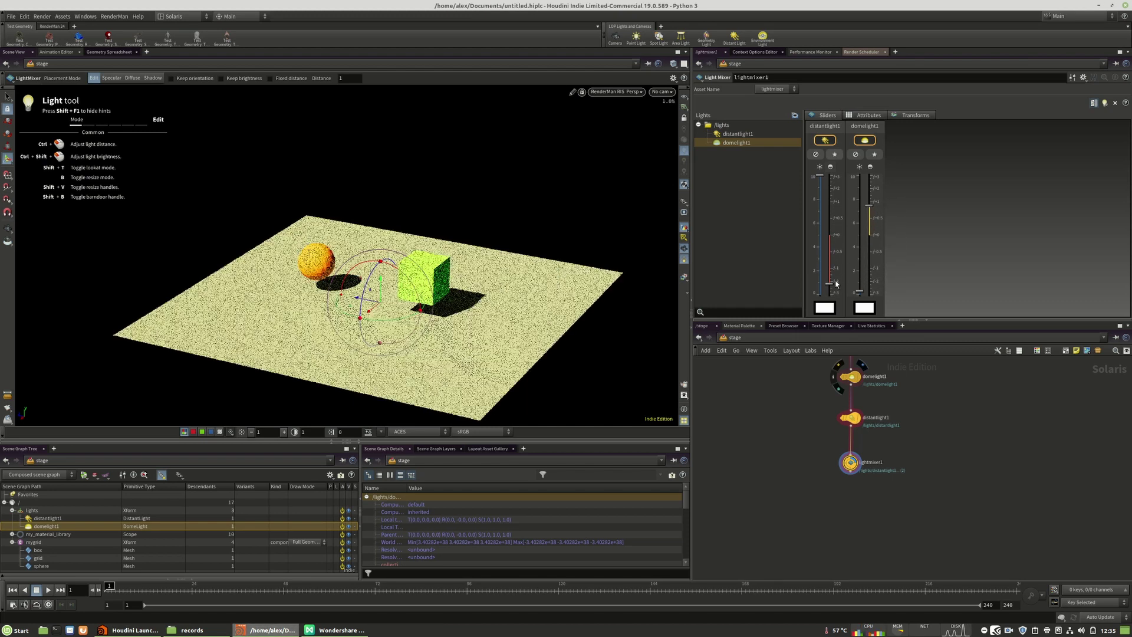
drag(829, 283, 869, 267)
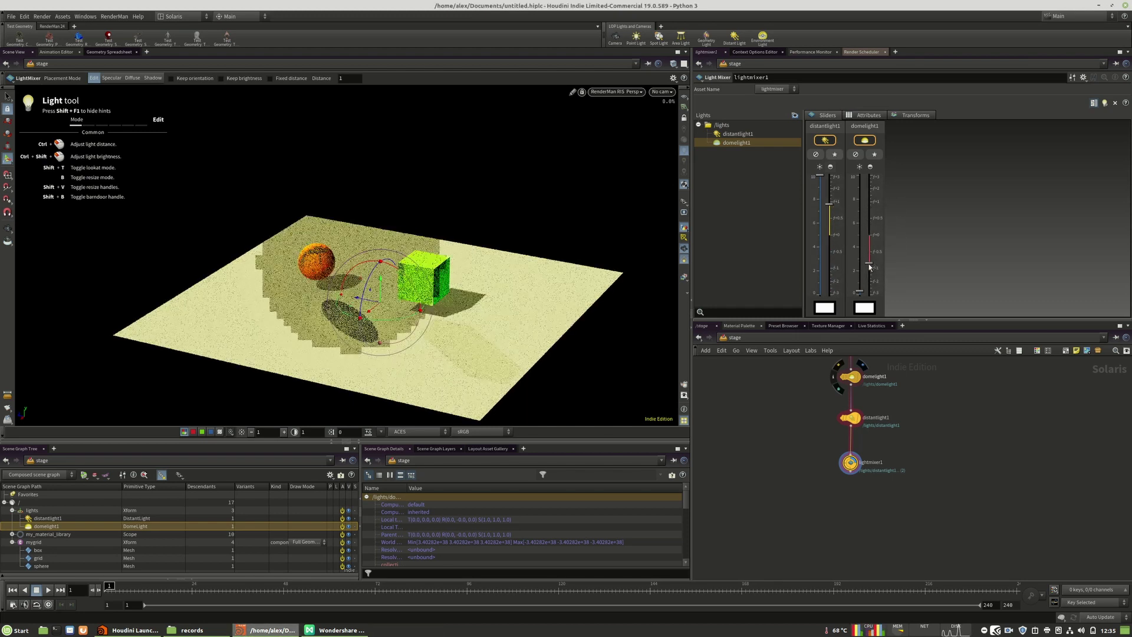
click(835, 155)
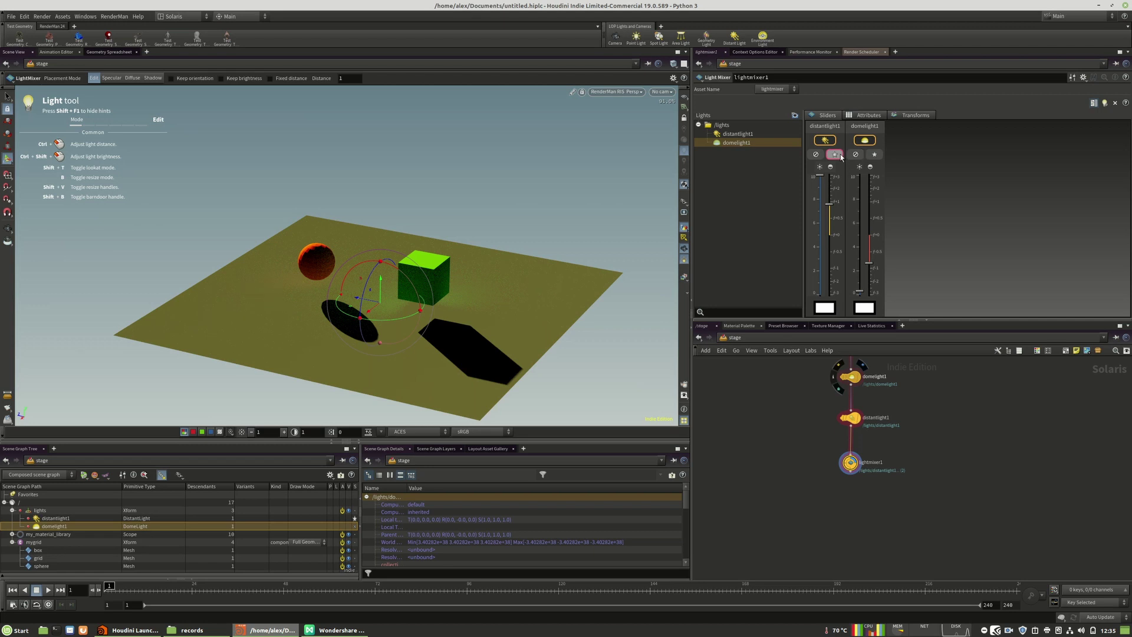
click(835, 155)
Switch the viewport renderer to Houdini GL and group distantlight1 and domelight1 into a collection named mylights
click(743, 134)
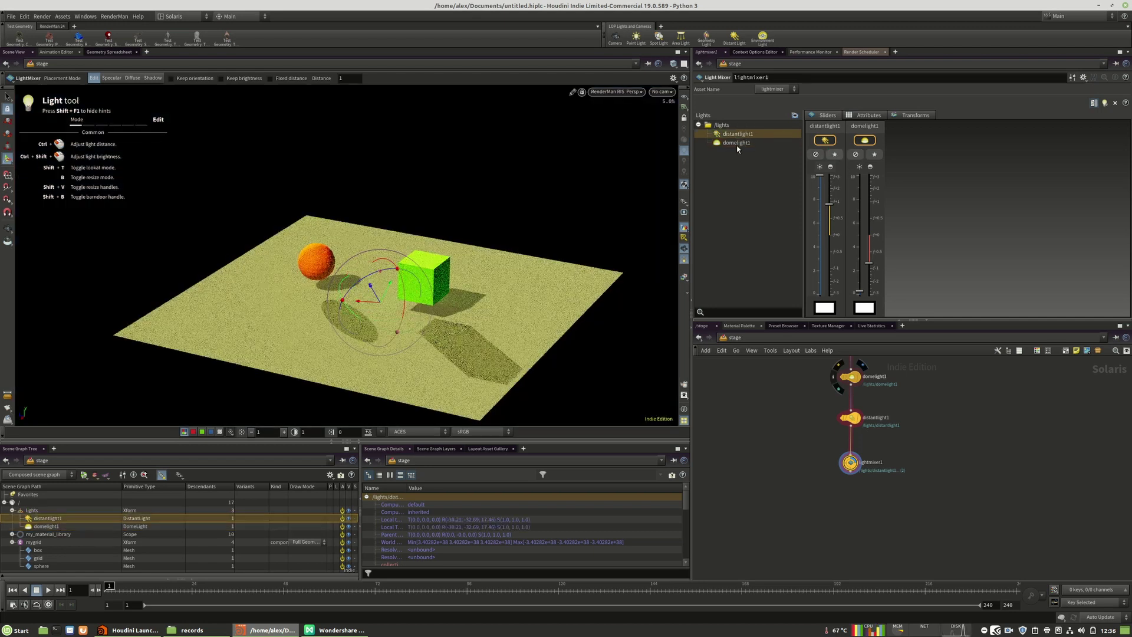
shift+click(735, 143)
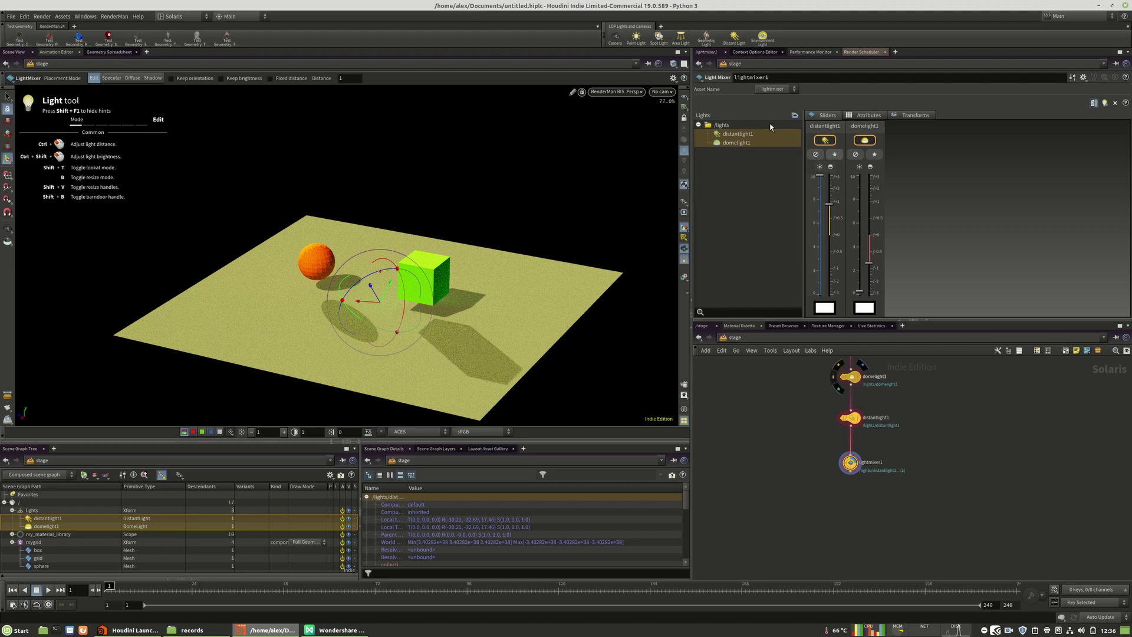
click(616, 91)
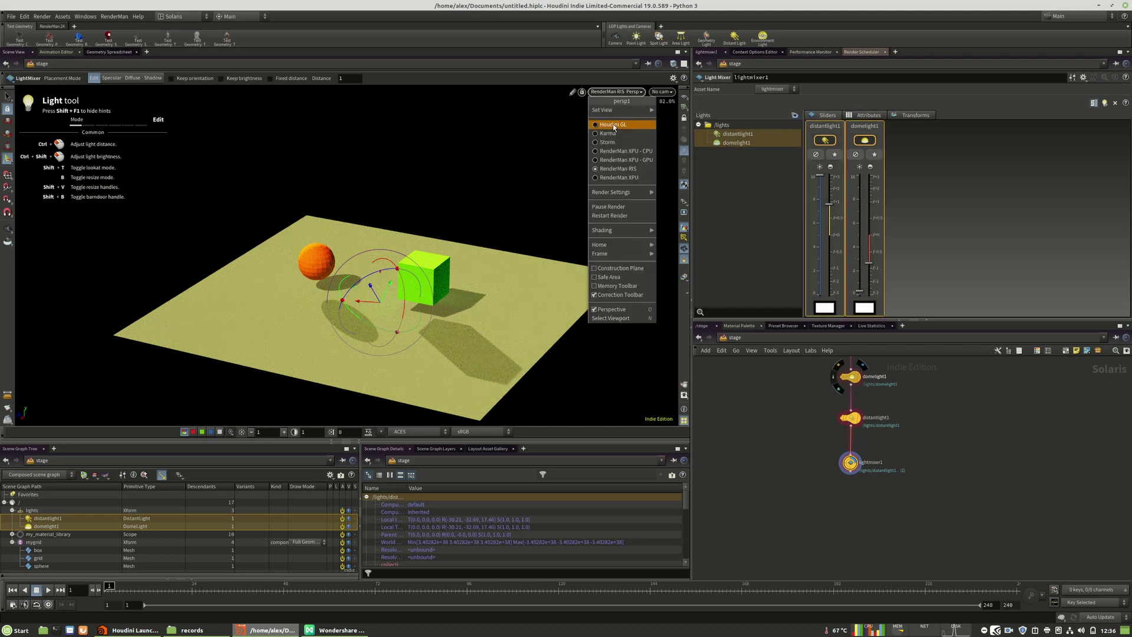
click(619, 124)
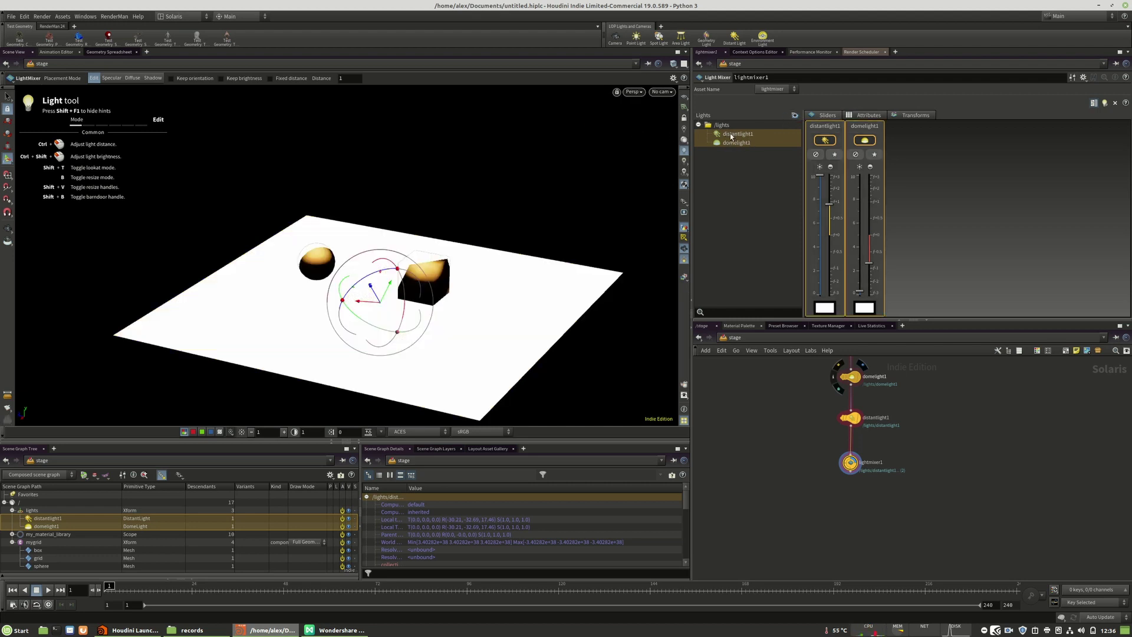
click(794, 116)
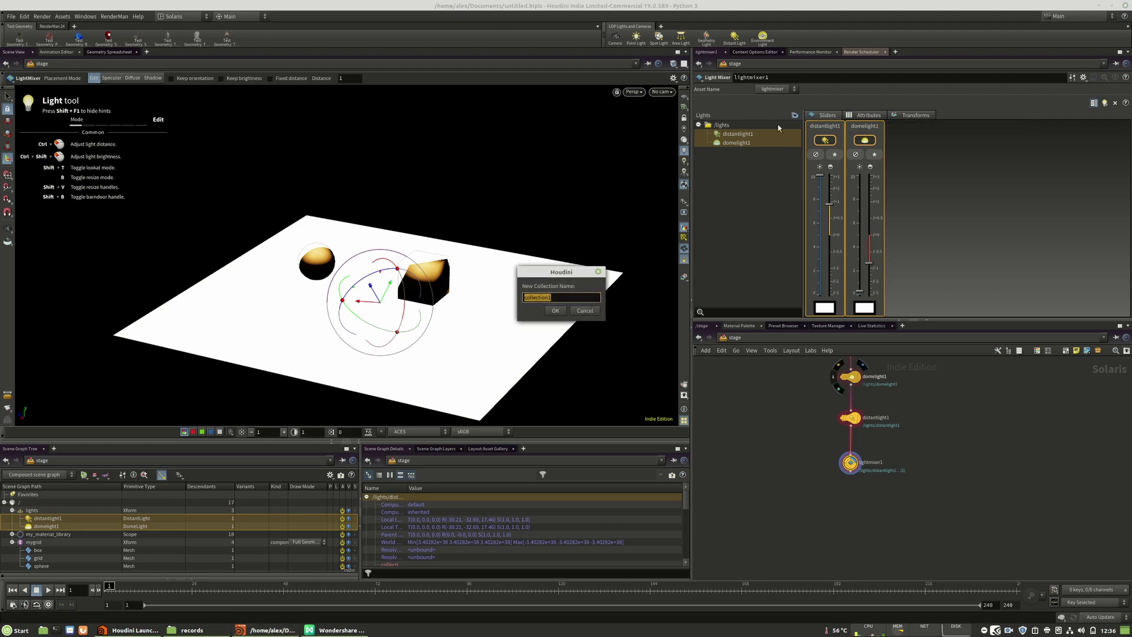
text(mylights)
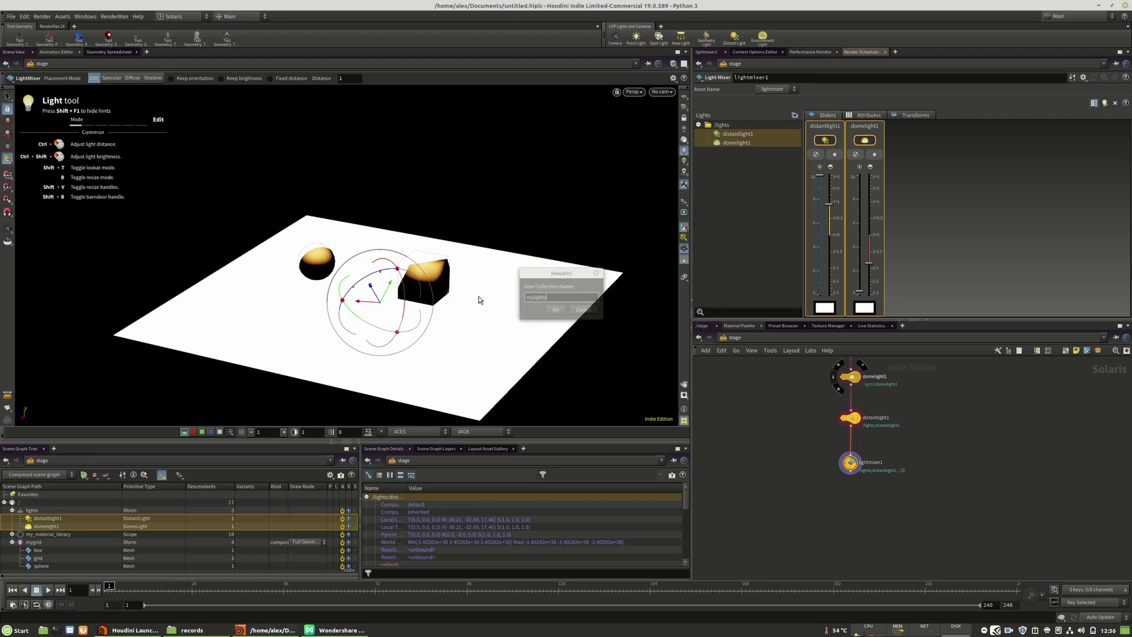
key(Return)
Expand the mylights collection in the mixer and switch the viewport renderer back to RenderMan RIS
click(741, 138)
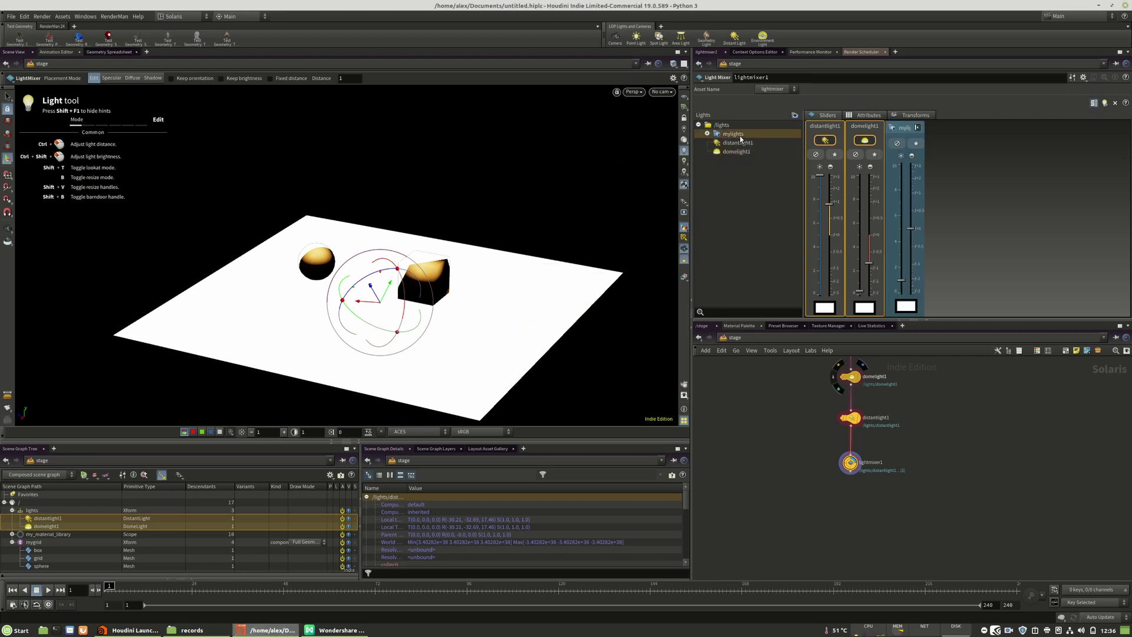
click(916, 143)
click(707, 134)
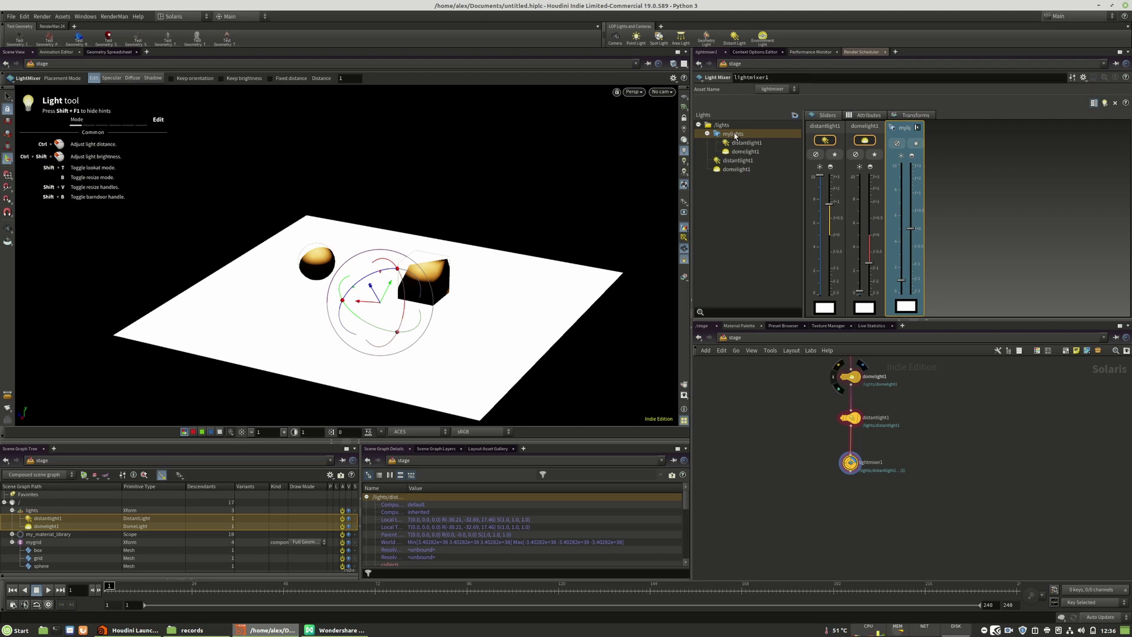
click(661, 92)
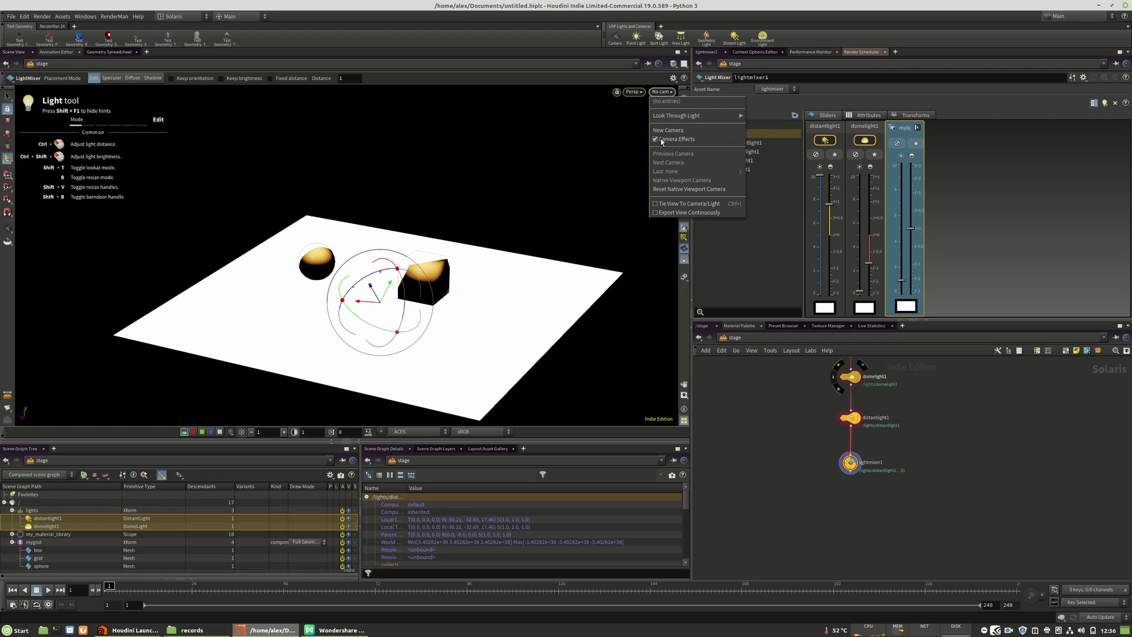
click(633, 91)
click(654, 171)
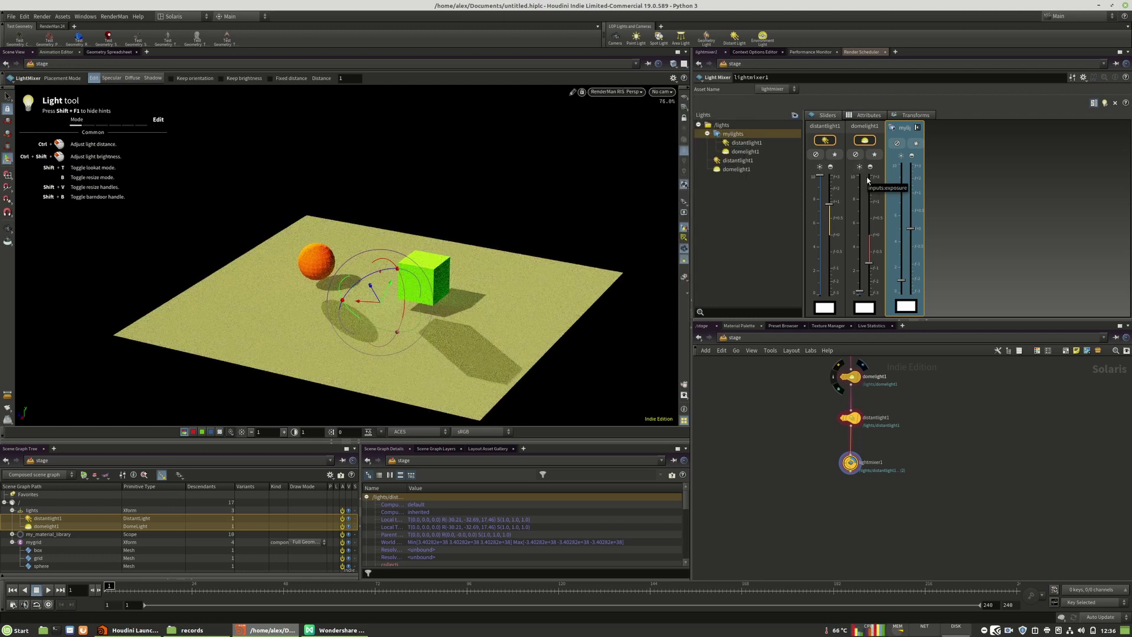
Raise the intensity and slightly lower the exposure of the whole mylights collection
middle_drag(932, 435, 927, 424)
middle_drag(857, 501, 862, 492)
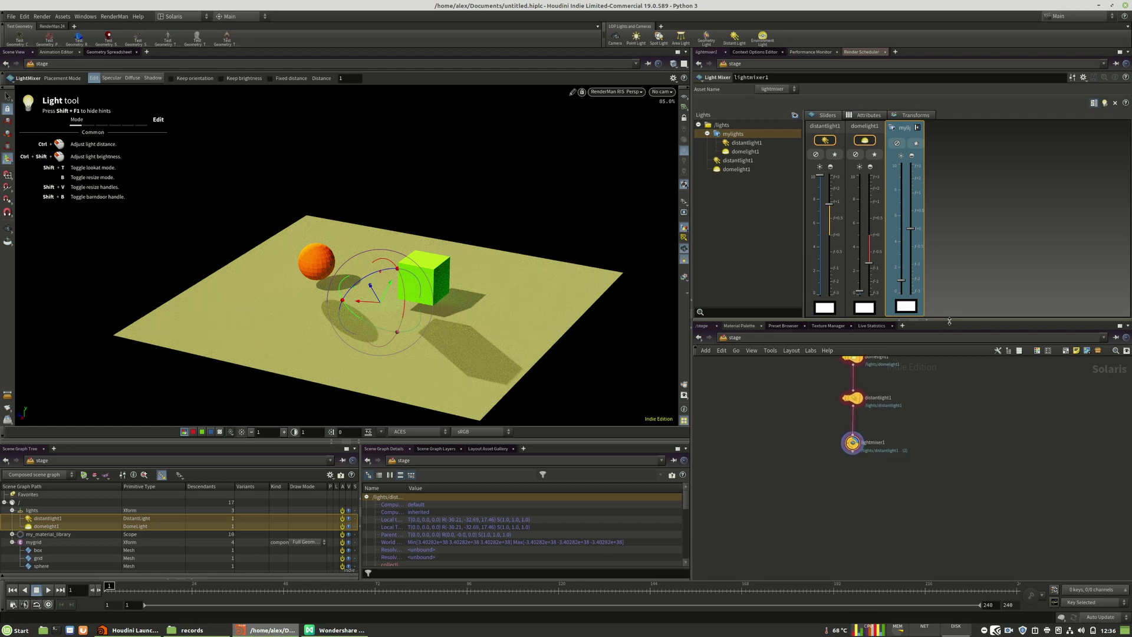
mouse_move(913, 234)
mouse_down()
mouse_move(912, 278)
mouse_move(910, 193)
mouse_move(917, 305)
mouse_move(913, 212)
mouse_move(900, 294)
mouse_move(906, 245)
mouse_up()
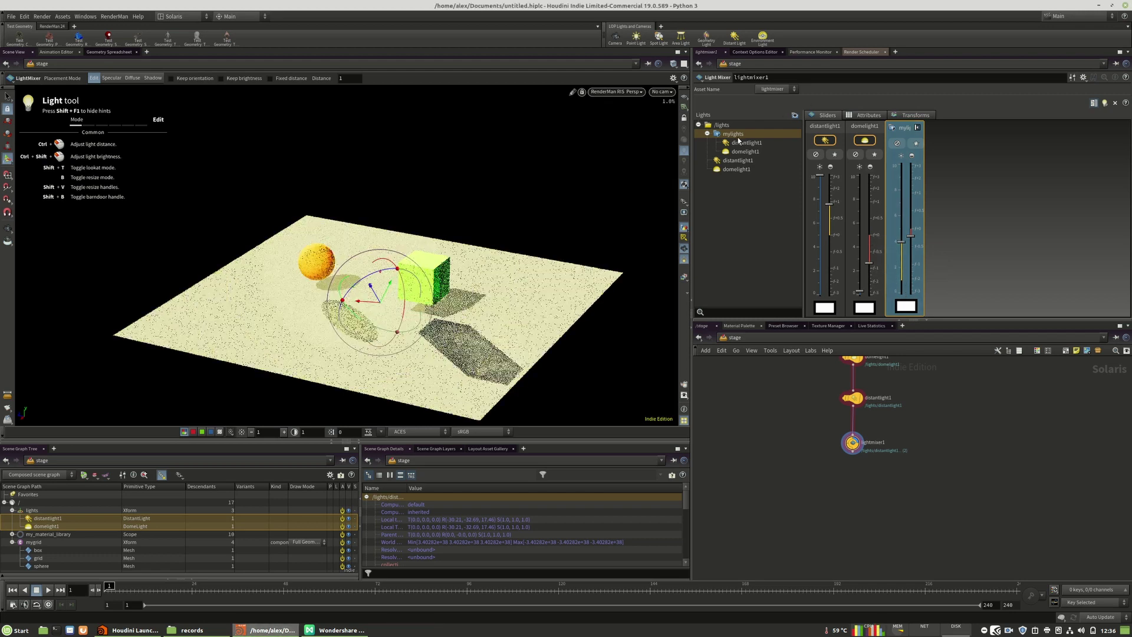
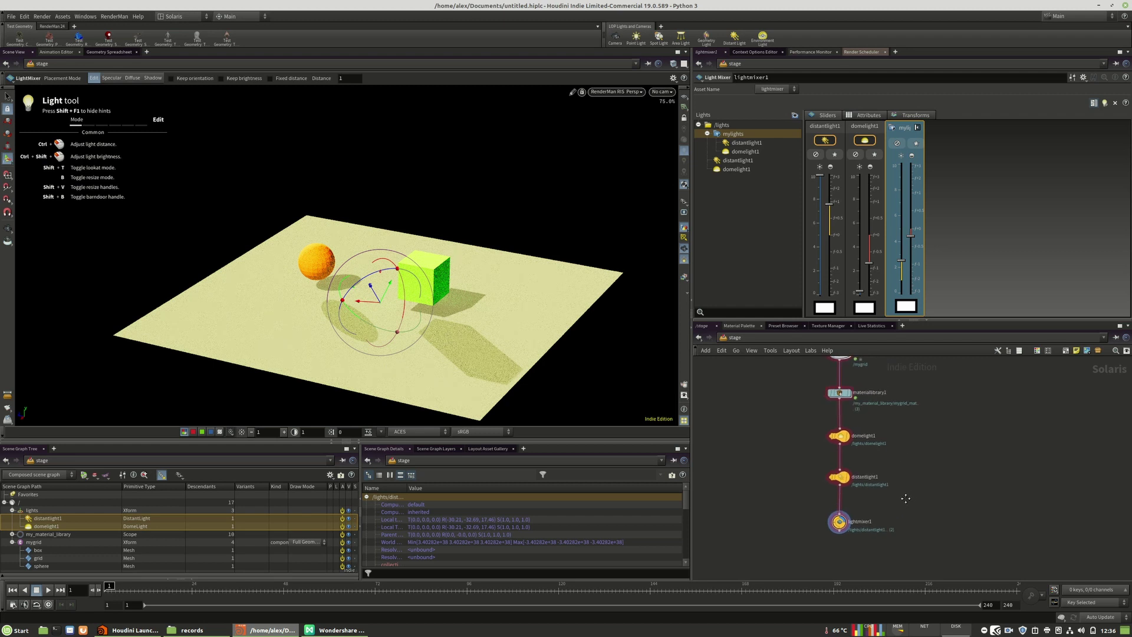
Add a Light Linker node below lightmixer1 at the end of the chain
scroll(908, 515, down, 1)
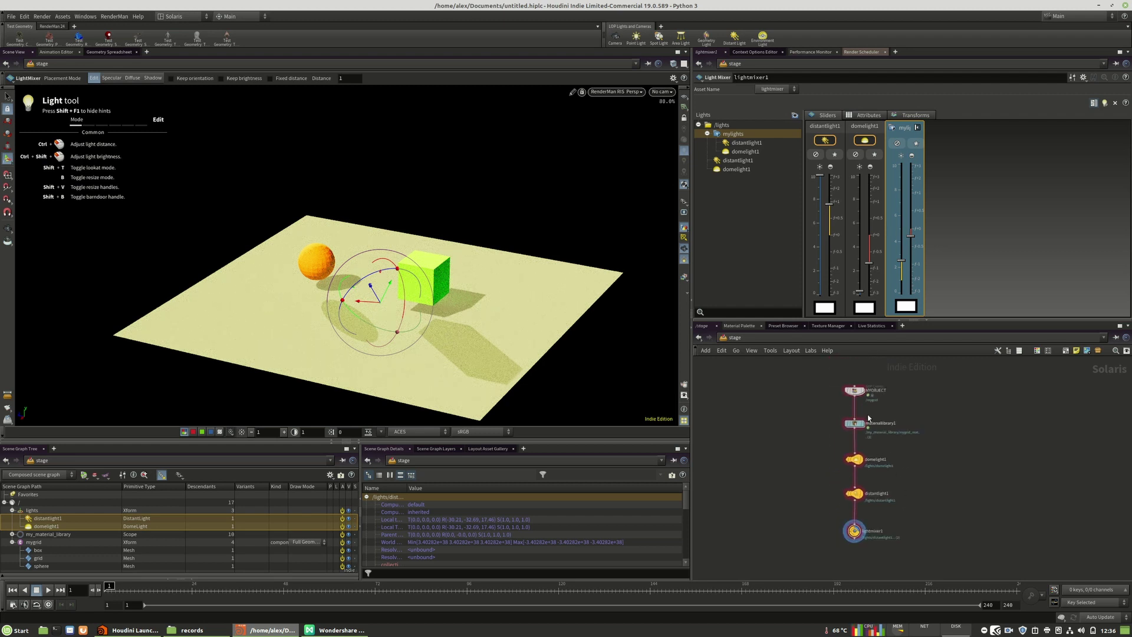
key(Tab)
text(ligh)
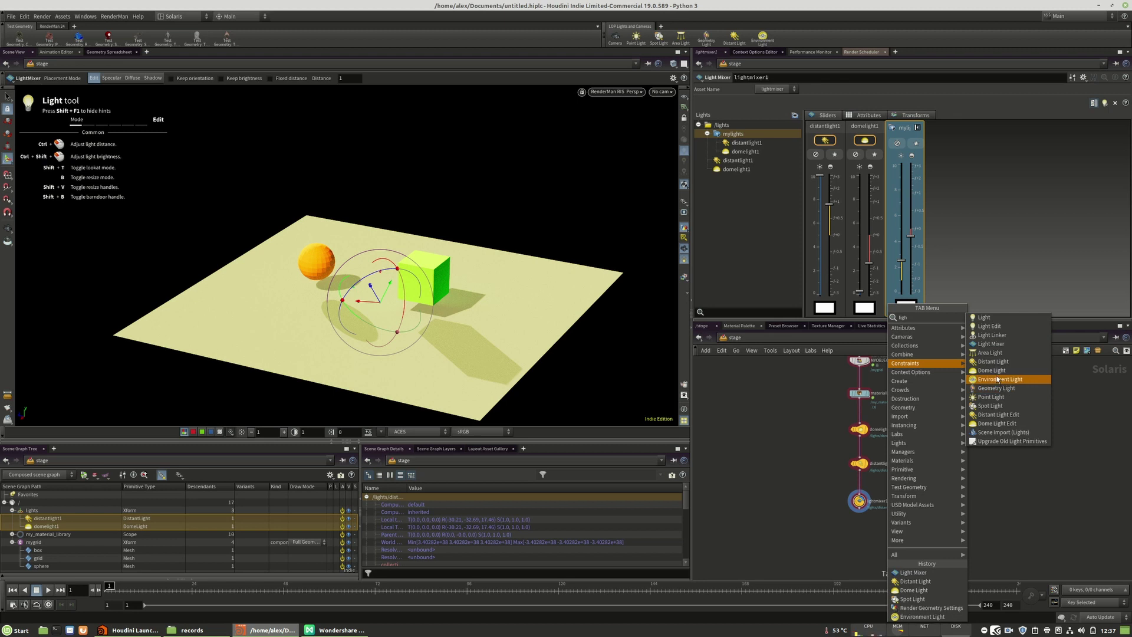
click(995, 335)
click(858, 532)
scroll(858, 533, up, 2)
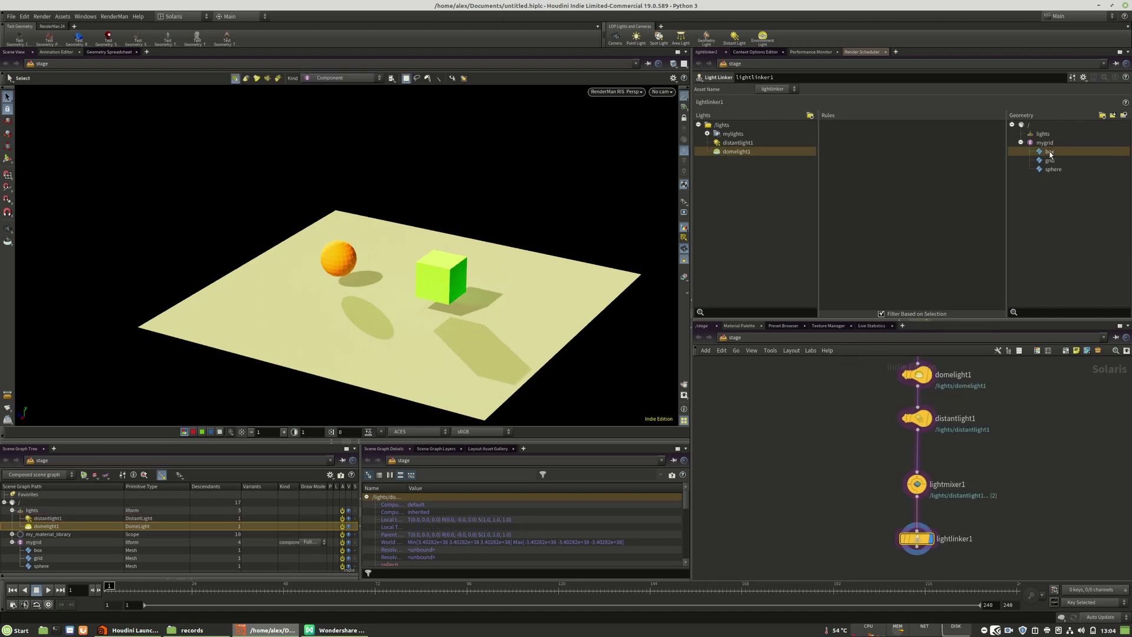
Create a Light Linker rule linking distantlight1 to the box only, and restart the render
mouse_move(1049, 152)
mouse_down()
mouse_move(910, 138)
mouse_move(1078, 155)
mouse_move(1049, 154)
mouse_up()
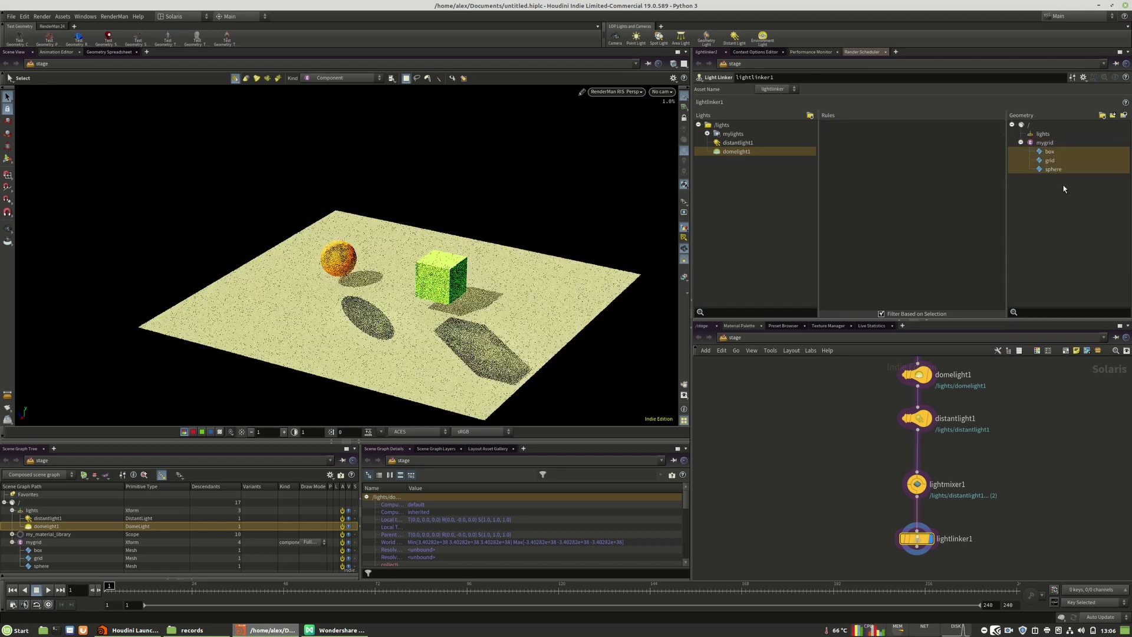
click(731, 145)
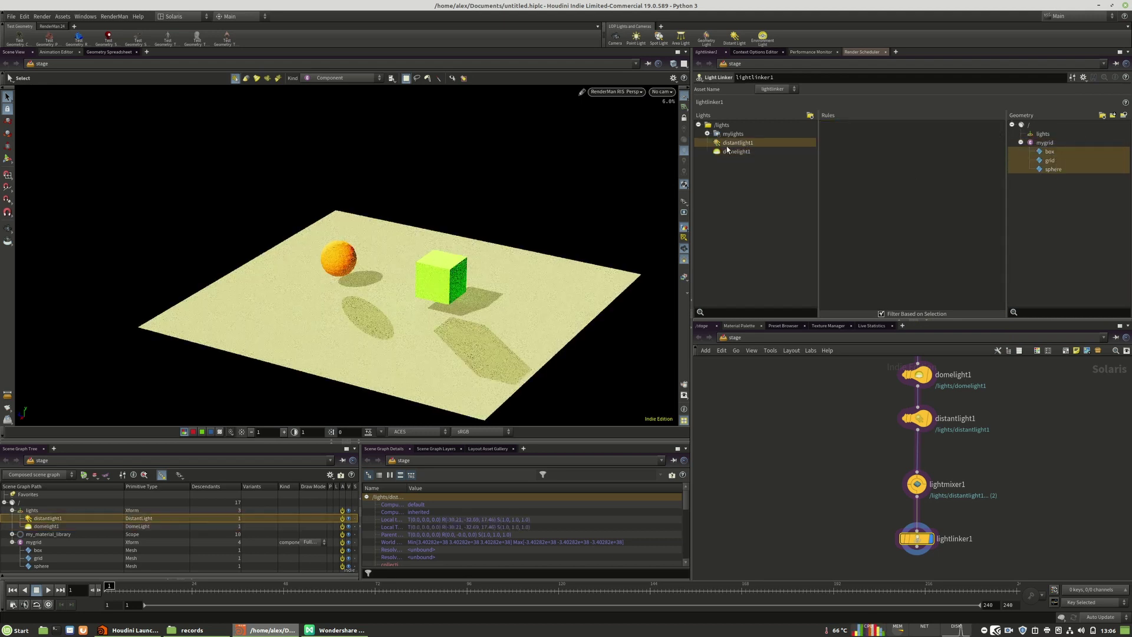
drag(731, 147, 884, 177)
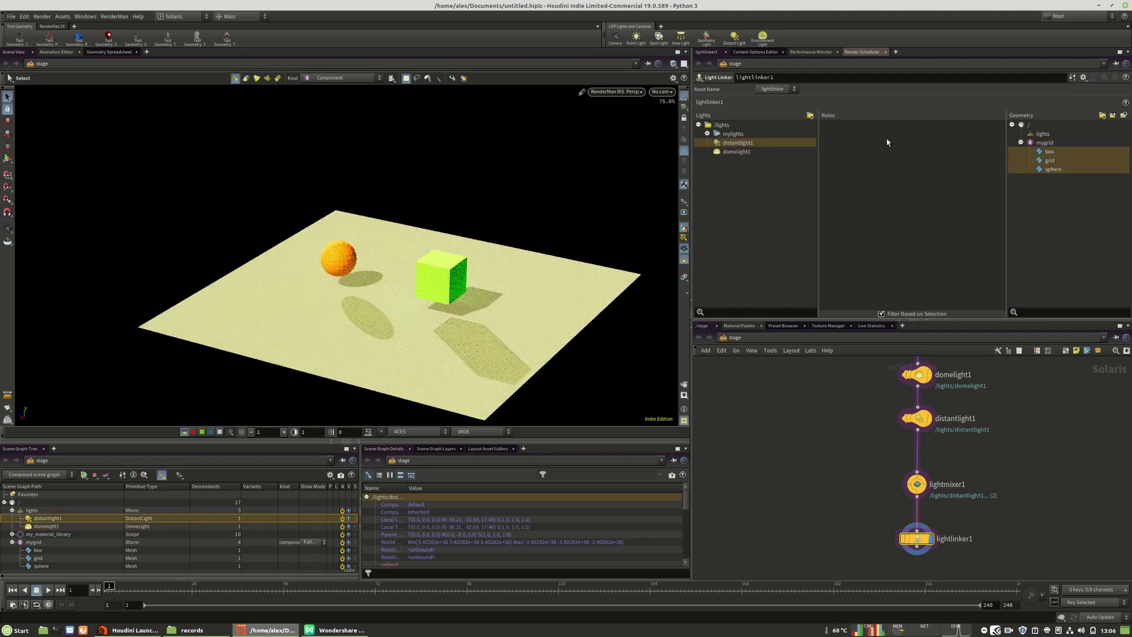
click(1048, 152)
drag(1049, 153, 873, 139)
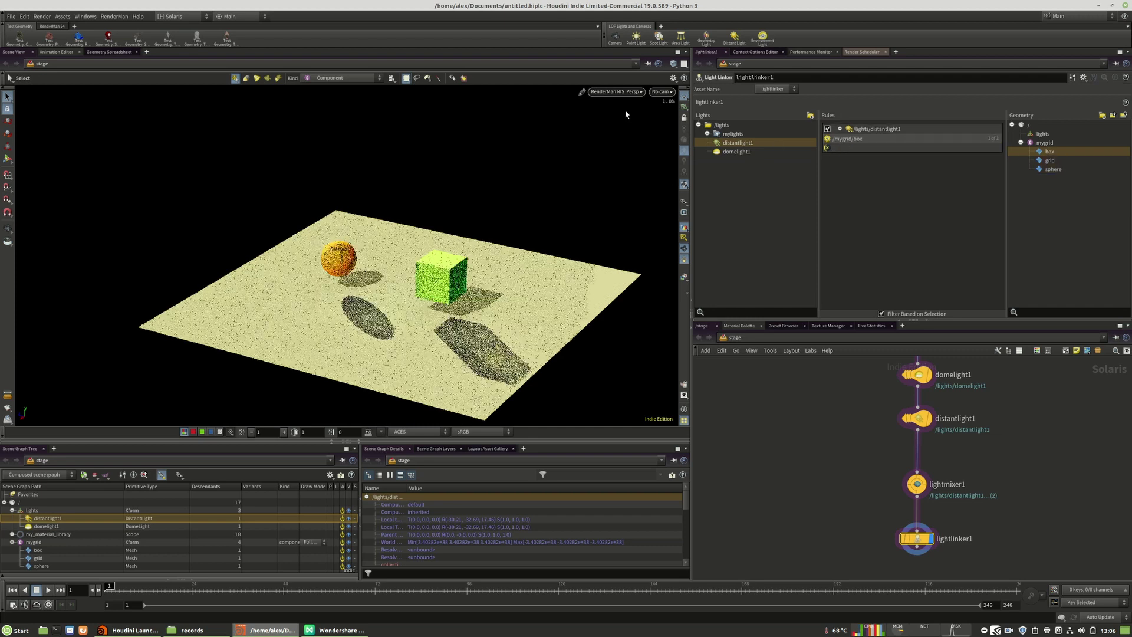
click(616, 91)
click(609, 215)
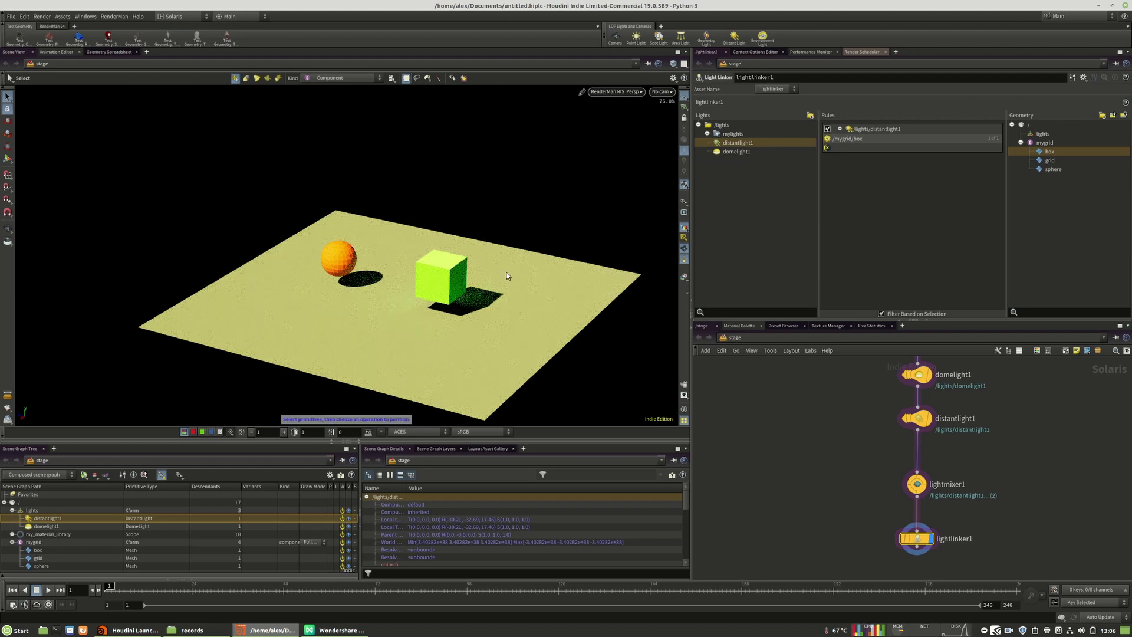
Undo the Light Linker rule that links distantlight1 to the box
click(616, 91)
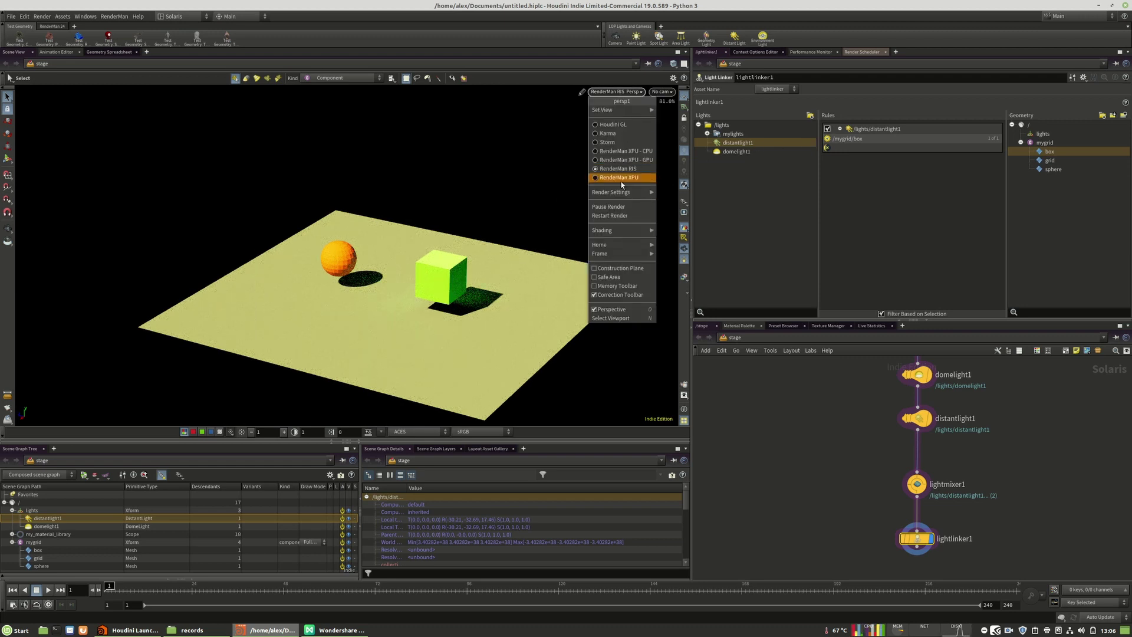
click(1036, 219)
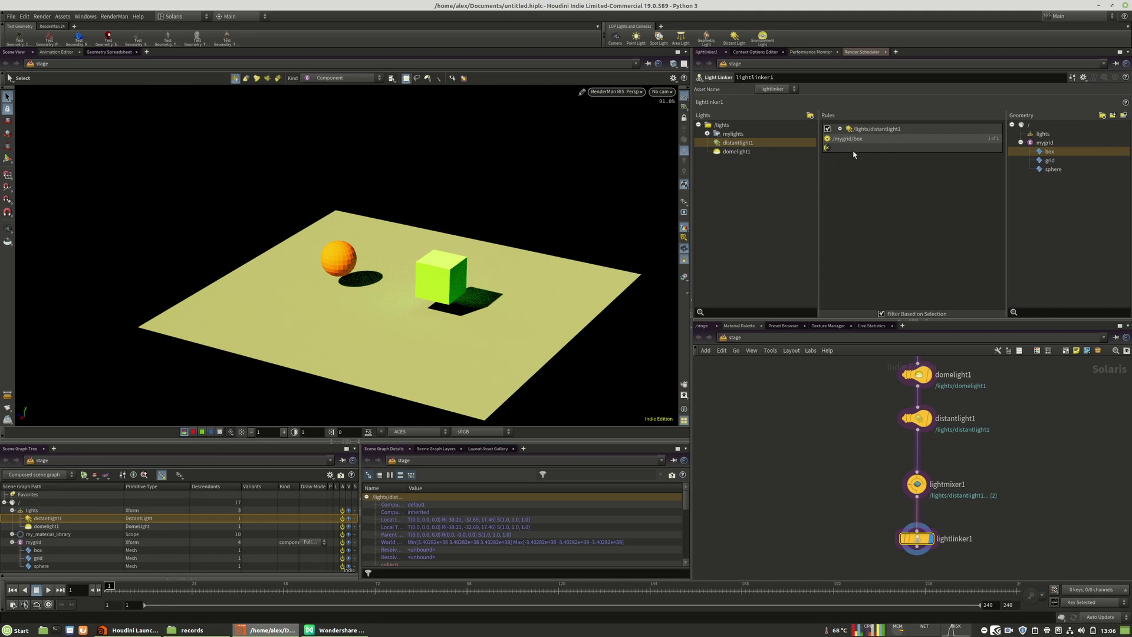
key(ctrl+z)
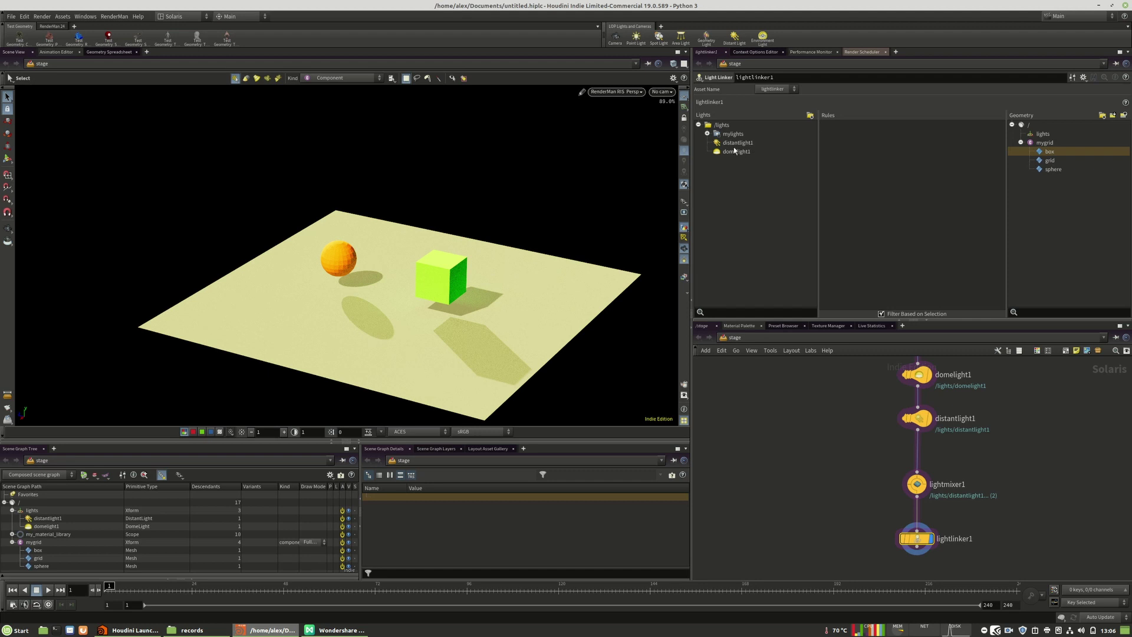
Create a Light Linker rule for domelight1 and assign the whole mygrid geometry to its shadow link
drag(731, 152, 859, 129)
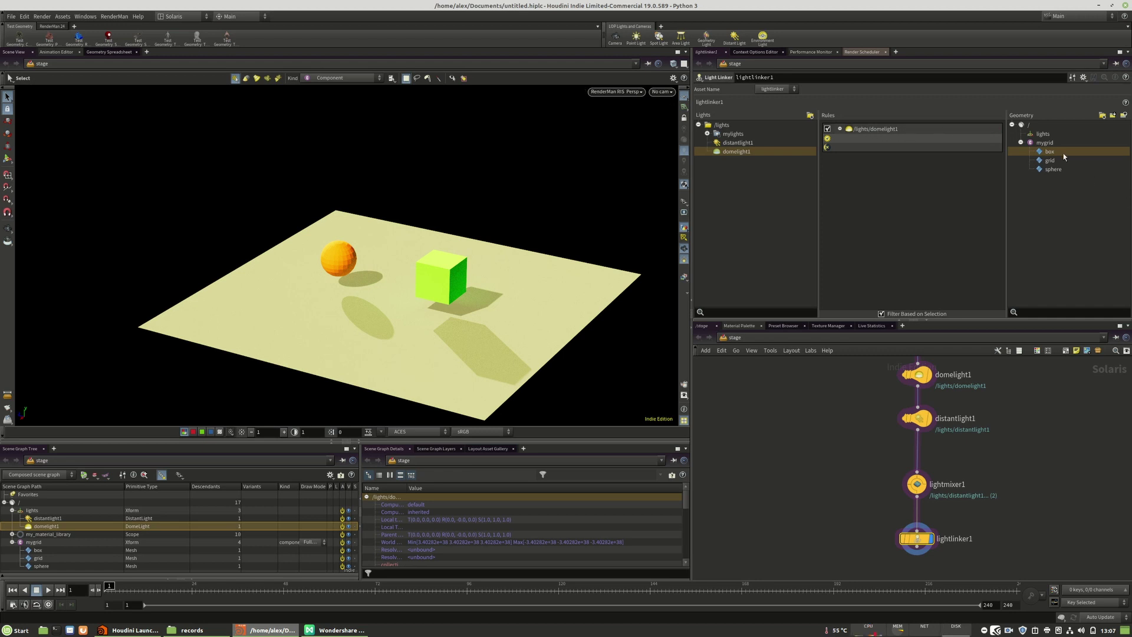
click(1020, 144)
drag(1045, 142, 859, 148)
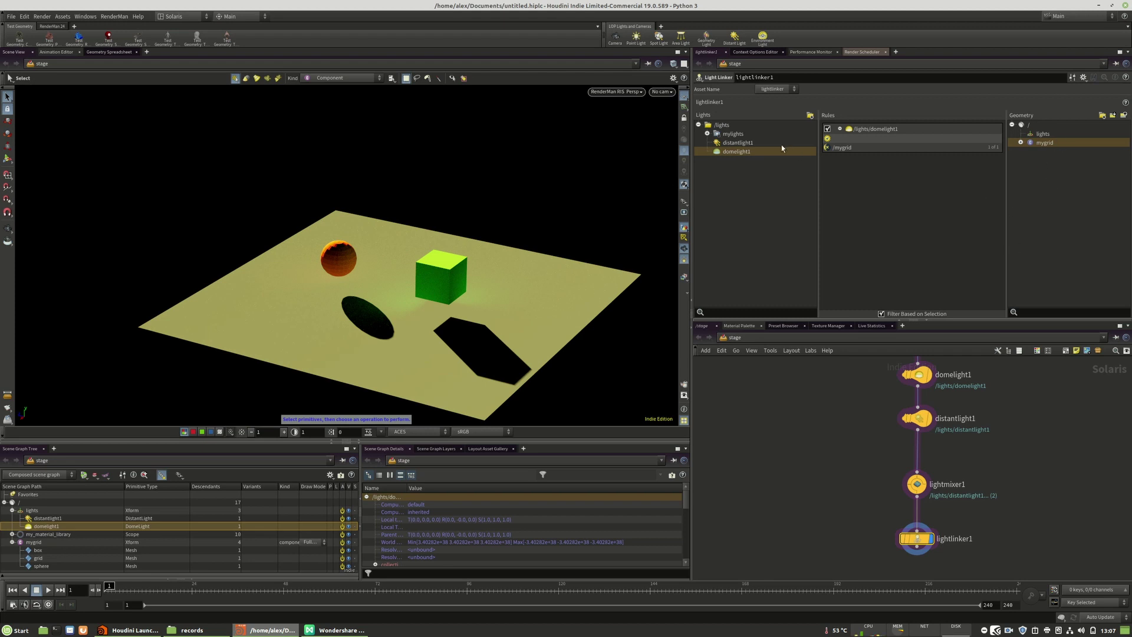
key(Escape)
drag(404, 306, 365, 318)
middle_drag(365, 319, 324, 319)
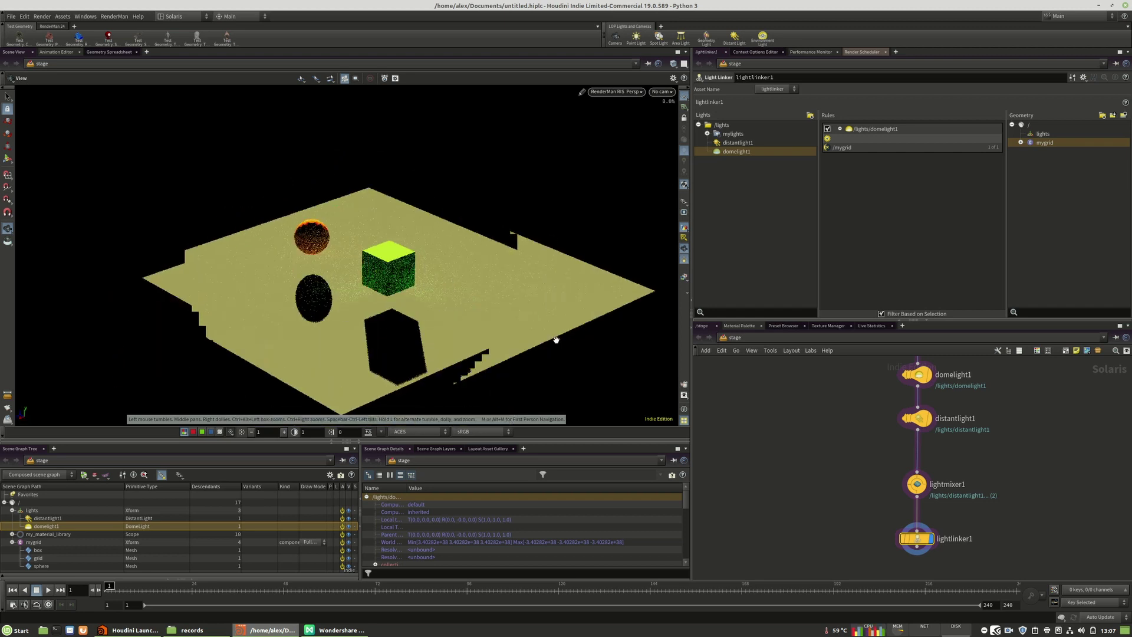
Add a Spot Light node below lightlinker1 at the end of the chain
middle_drag(1015, 561, 975, 501)
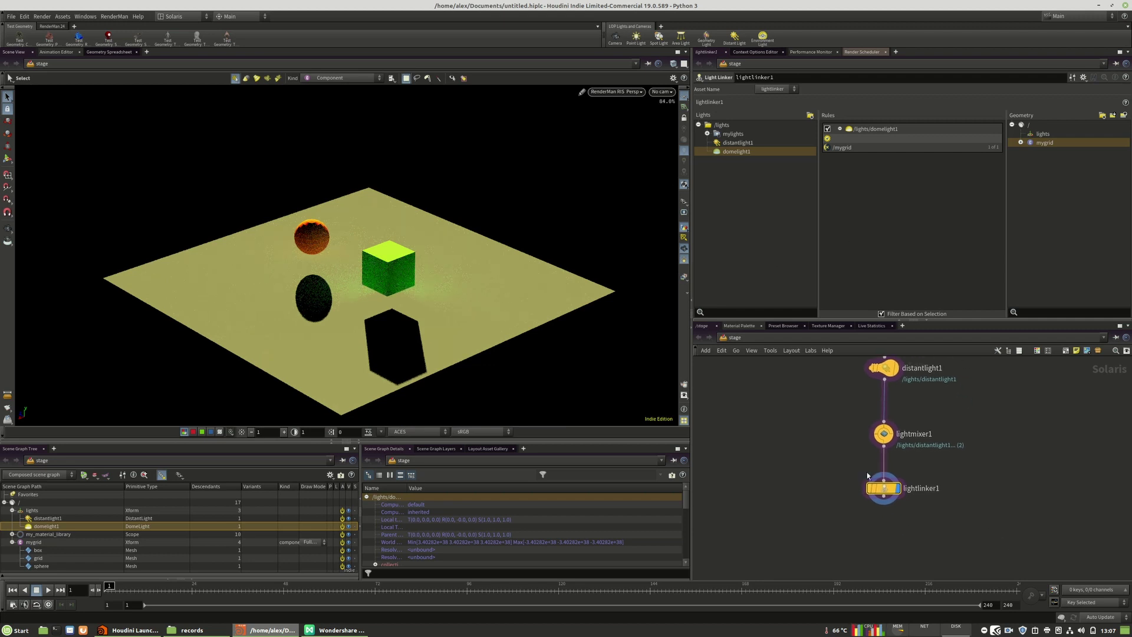
key(Tab)
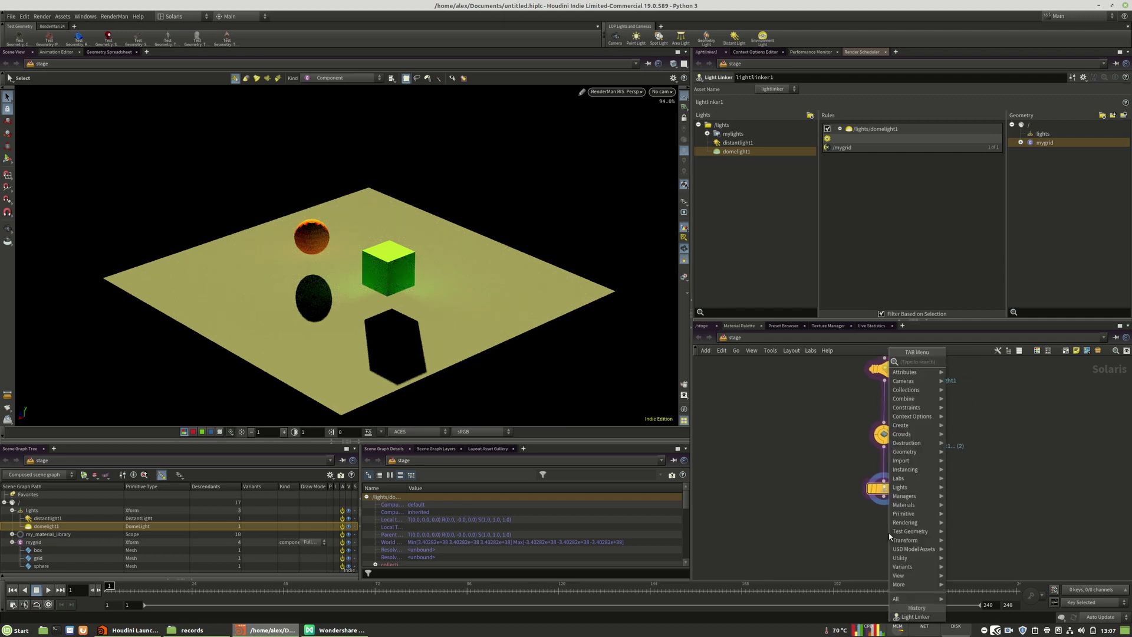
mouse_move(908, 489)
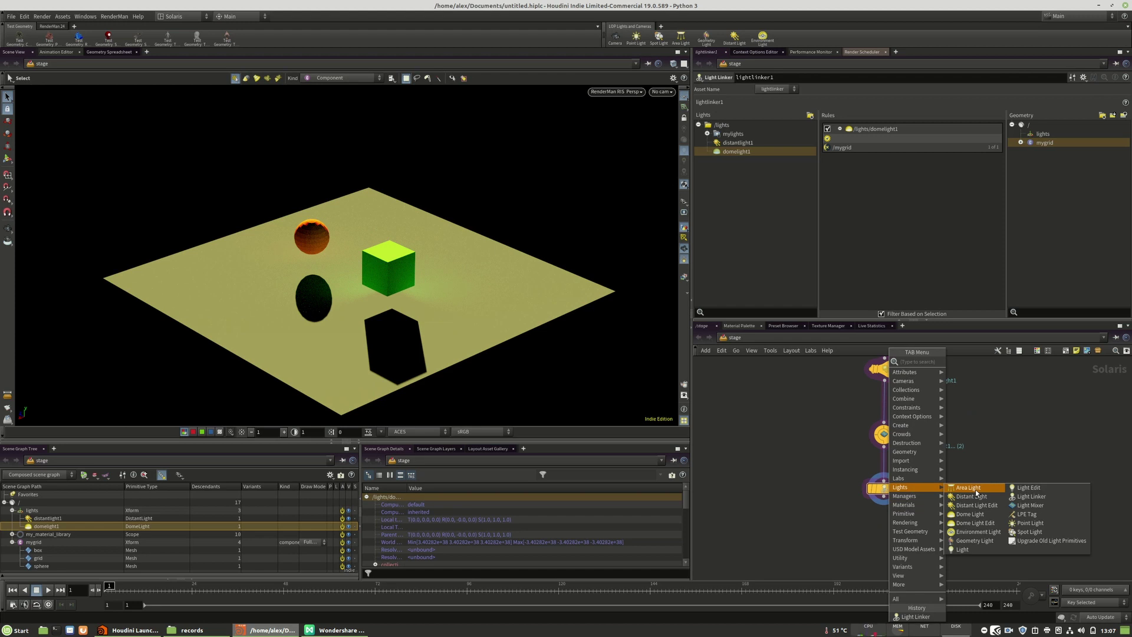
click(1029, 532)
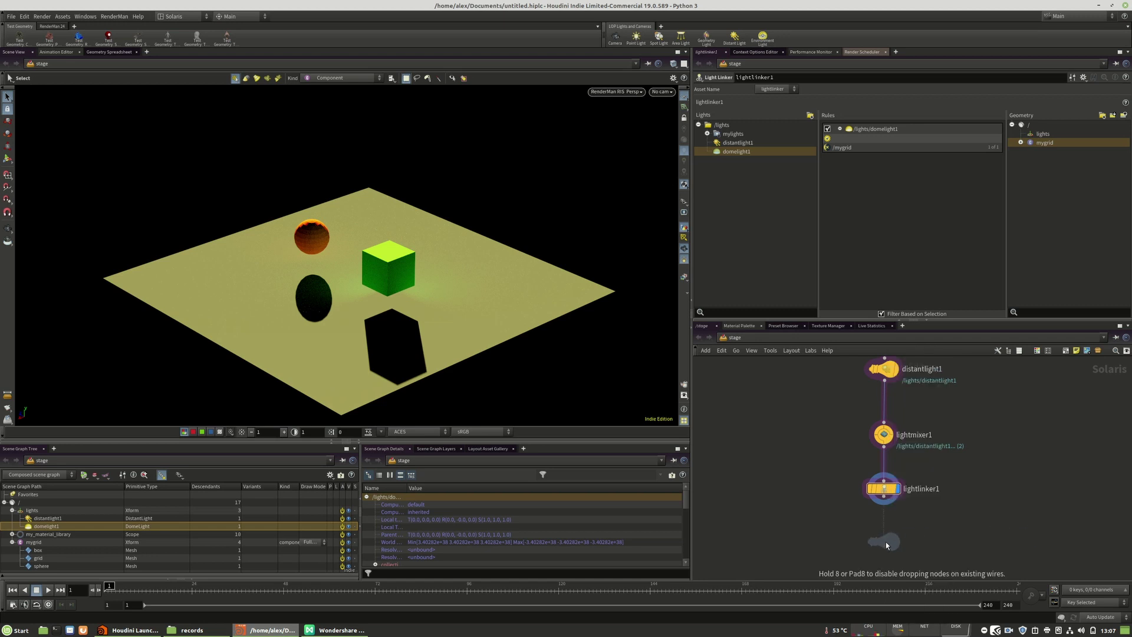
click(885, 542)
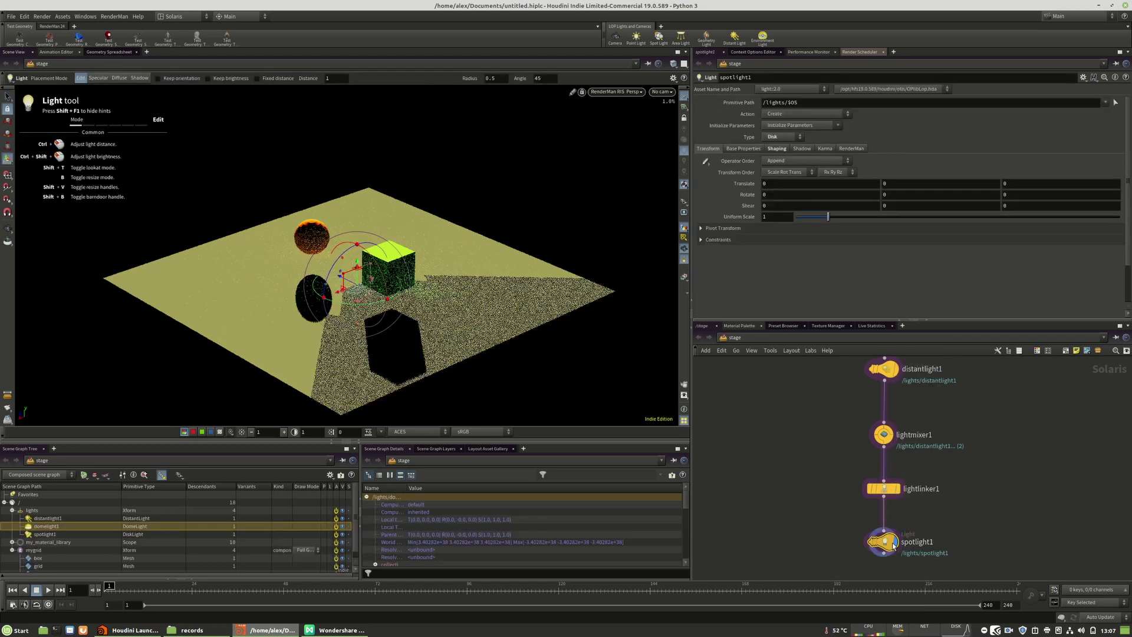
Place the spotlight at about 4.3, 2.2, 3.7 and rotate it to aim down at the sphere and box
drag(359, 265, 405, 224)
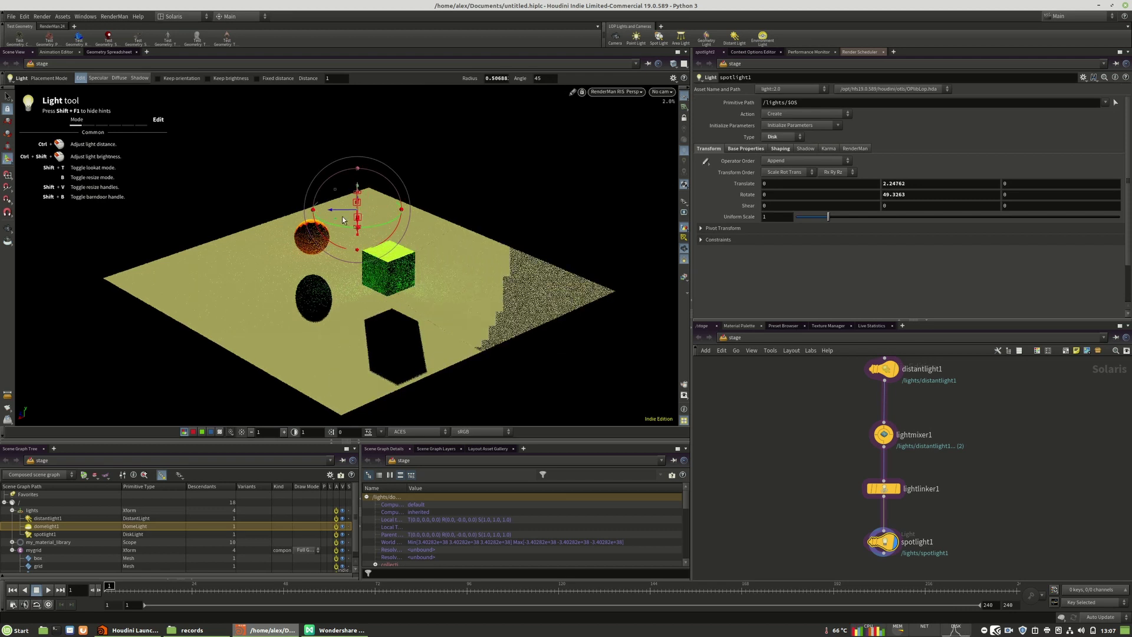
drag(333, 210, 121, 207)
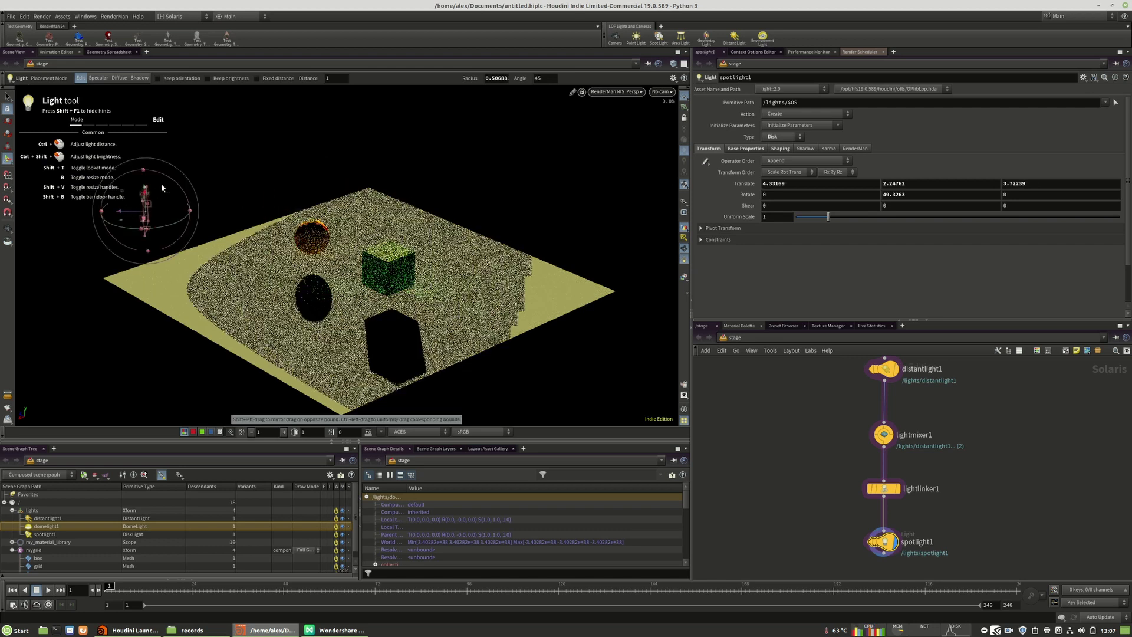
drag(169, 179, 182, 197)
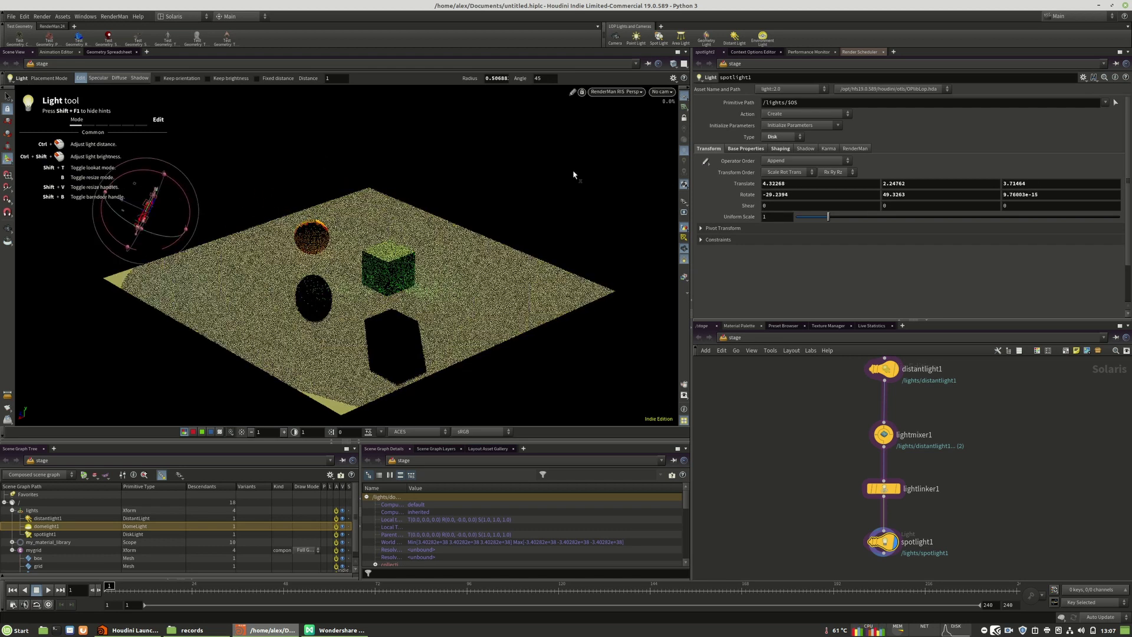
Set the spotlight's intensity to 1000 and its radius to about 0.34
click(742, 148)
click(790, 161)
text(000)
key(Return)
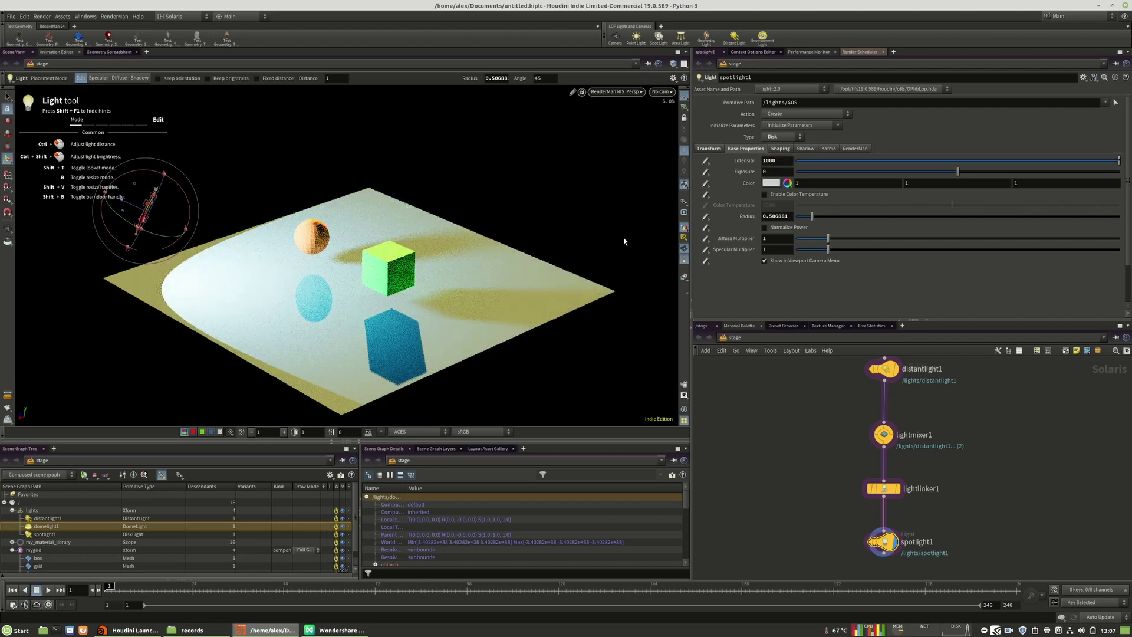
mouse_move(818, 222)
mouse_down()
mouse_move(847, 216)
mouse_move(807, 215)
mouse_up()
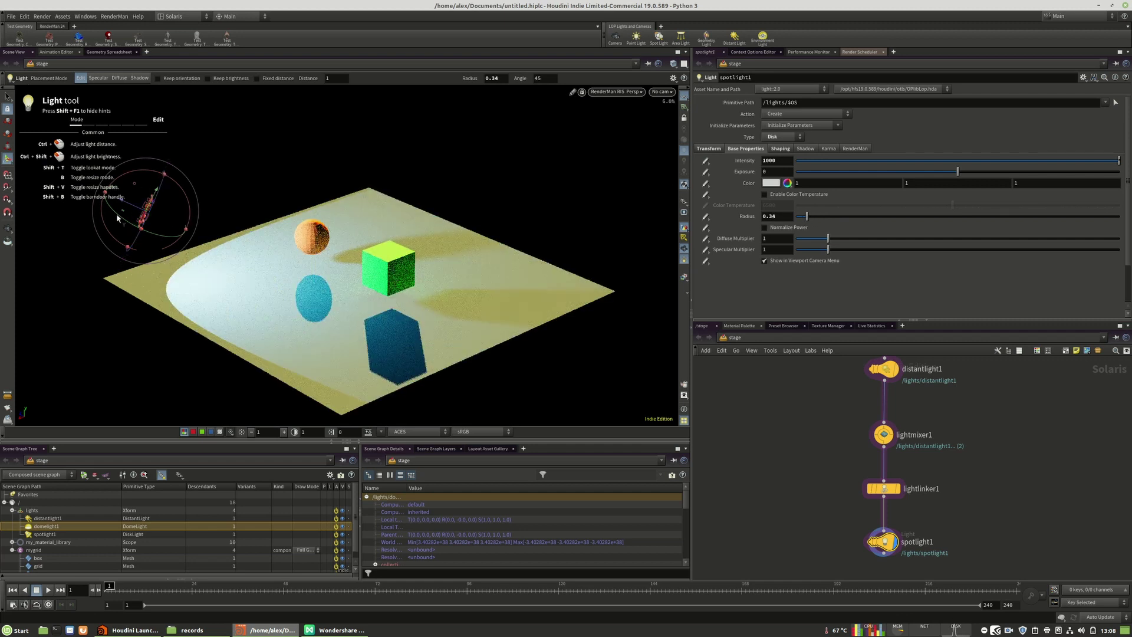
Change the spotlight's light type to Point
click(781, 137)
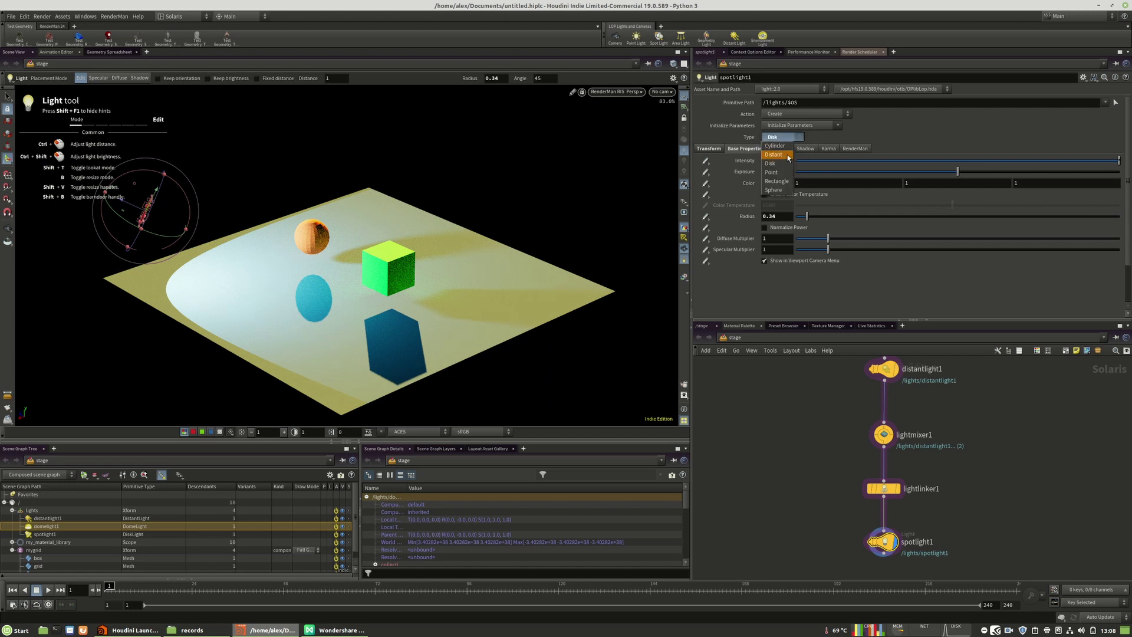
click(772, 172)
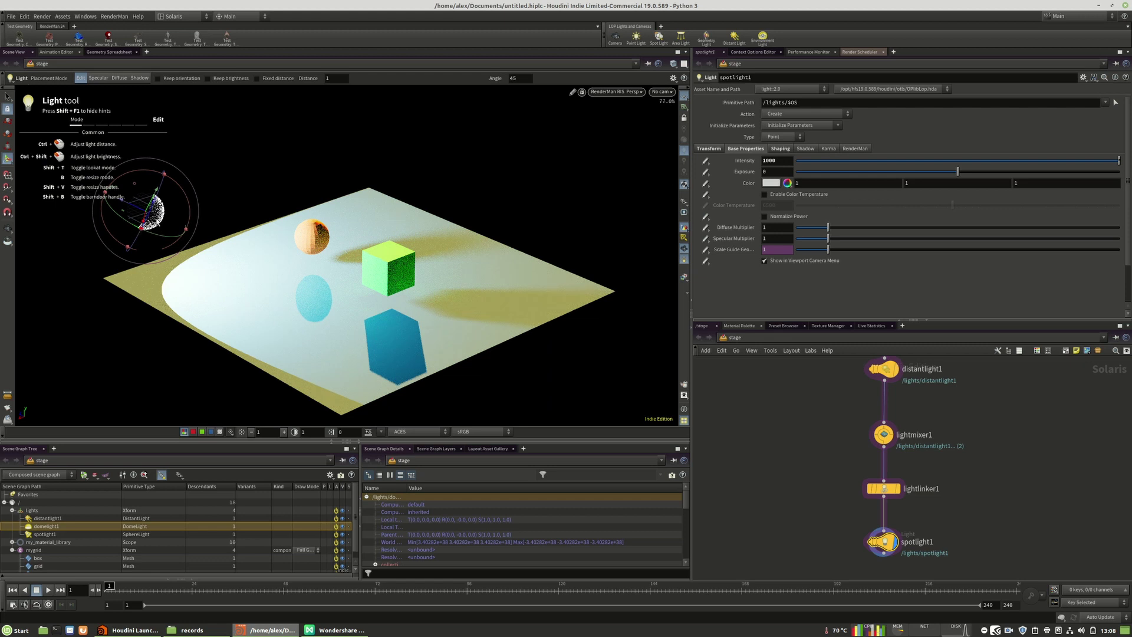
alt+drag(162, 229, 129, 222)
alt+middle_drag(162, 247, 607, 299)
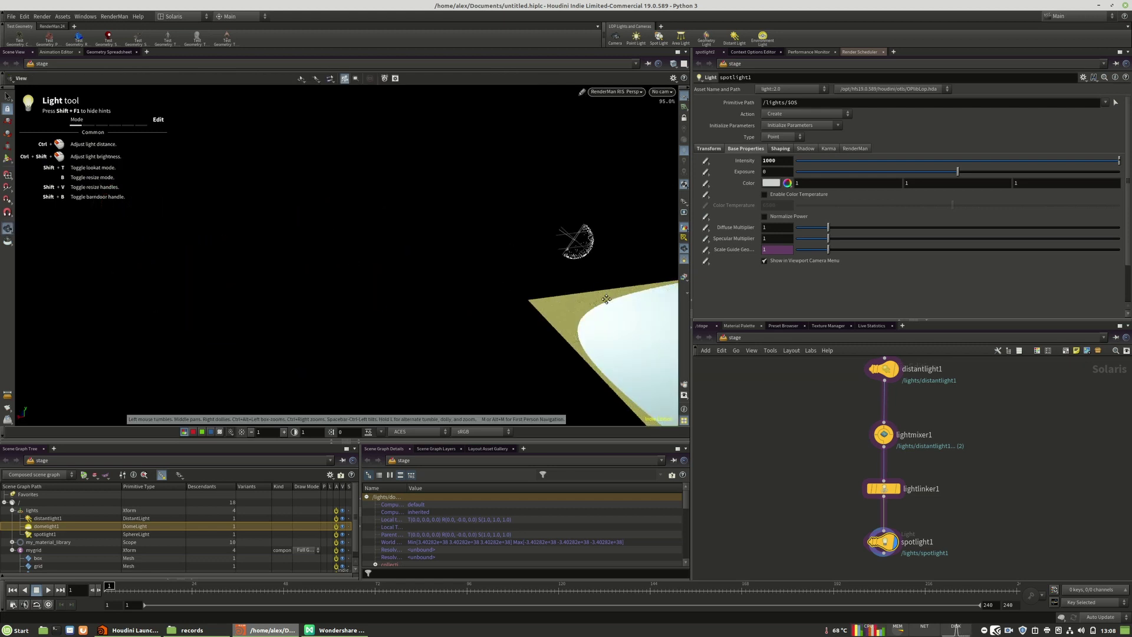
mouse_move(371, 253)
mouse_down()
mouse_move(143, 216)
mouse_move(379, 235)
mouse_up()
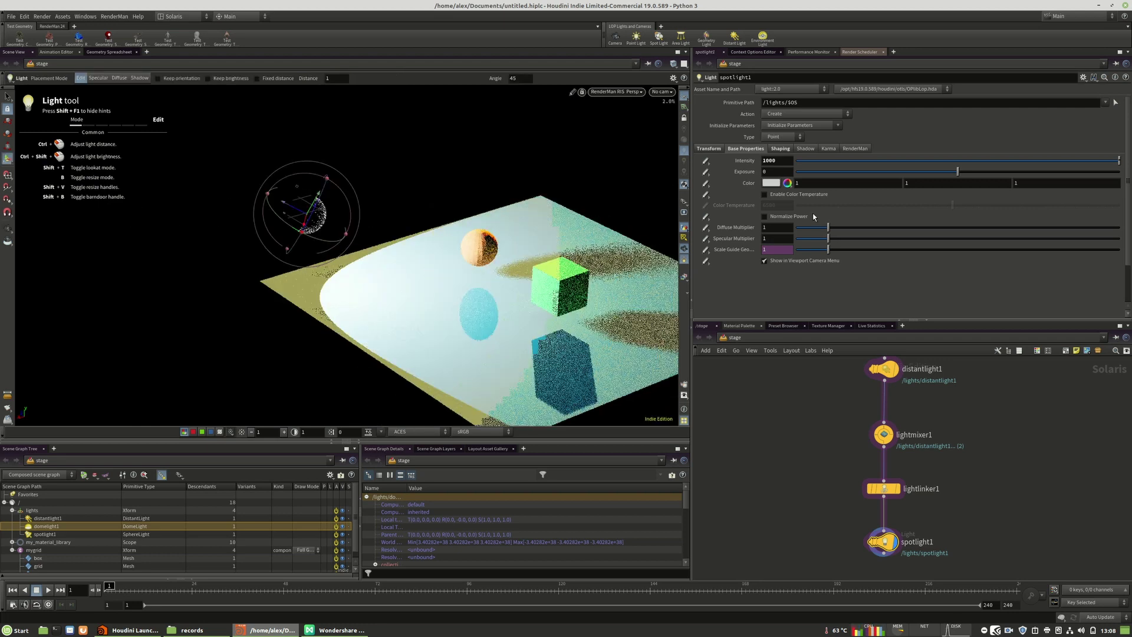
Turn off Camera Visibility in the spotlight's RenderMan settings
click(855, 147)
scroll(790, 254, down, 2)
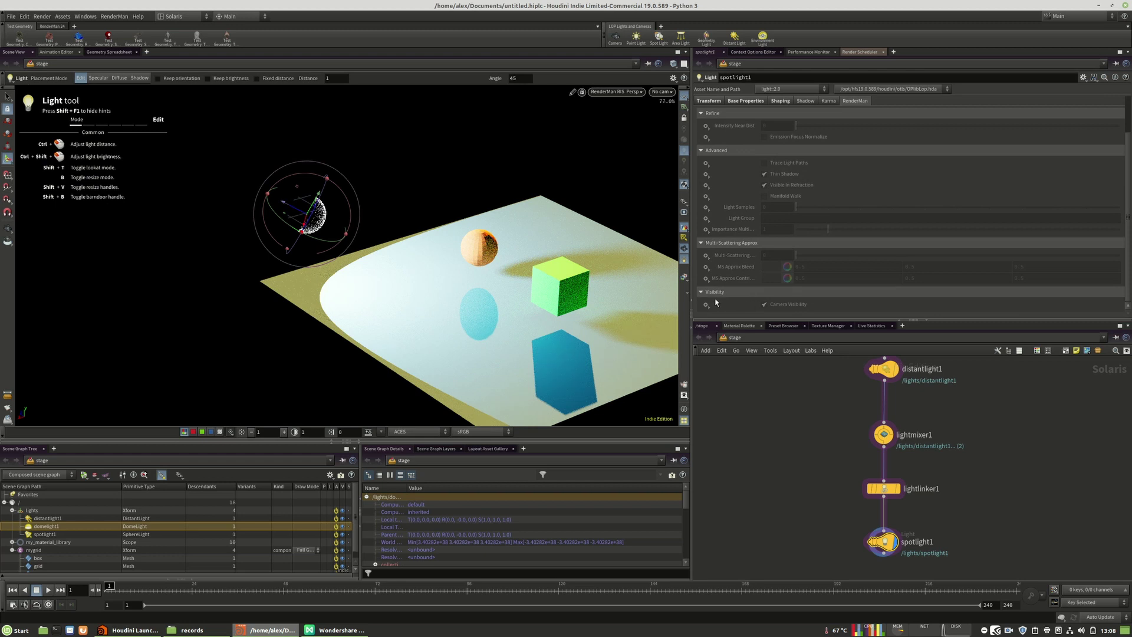
click(769, 304)
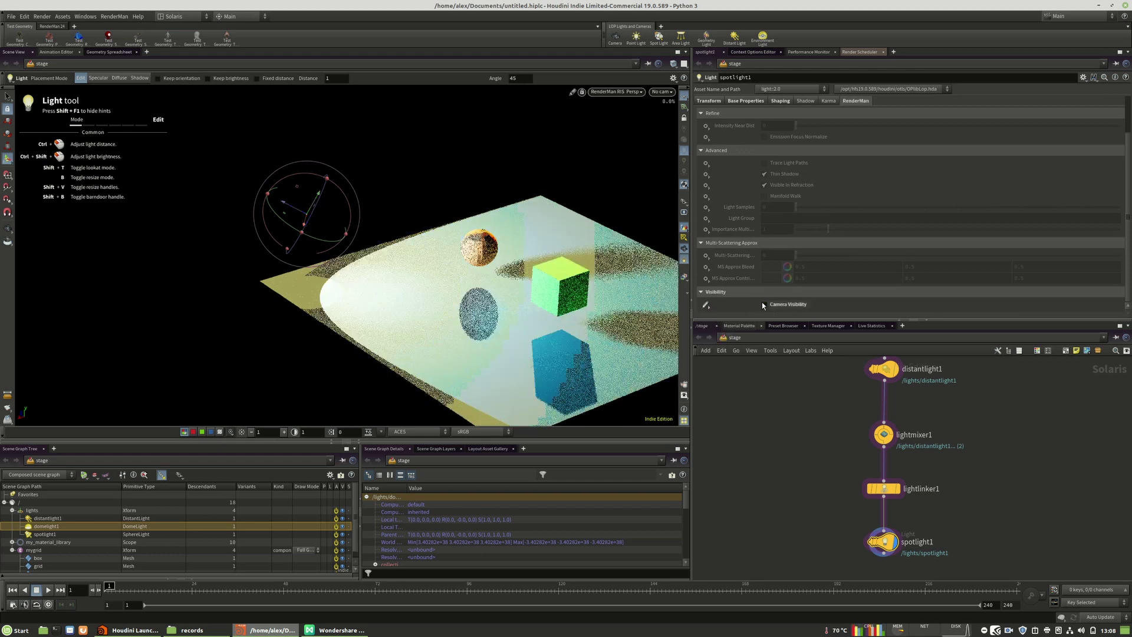
alt+middle_drag(414, 232, 304, 215)
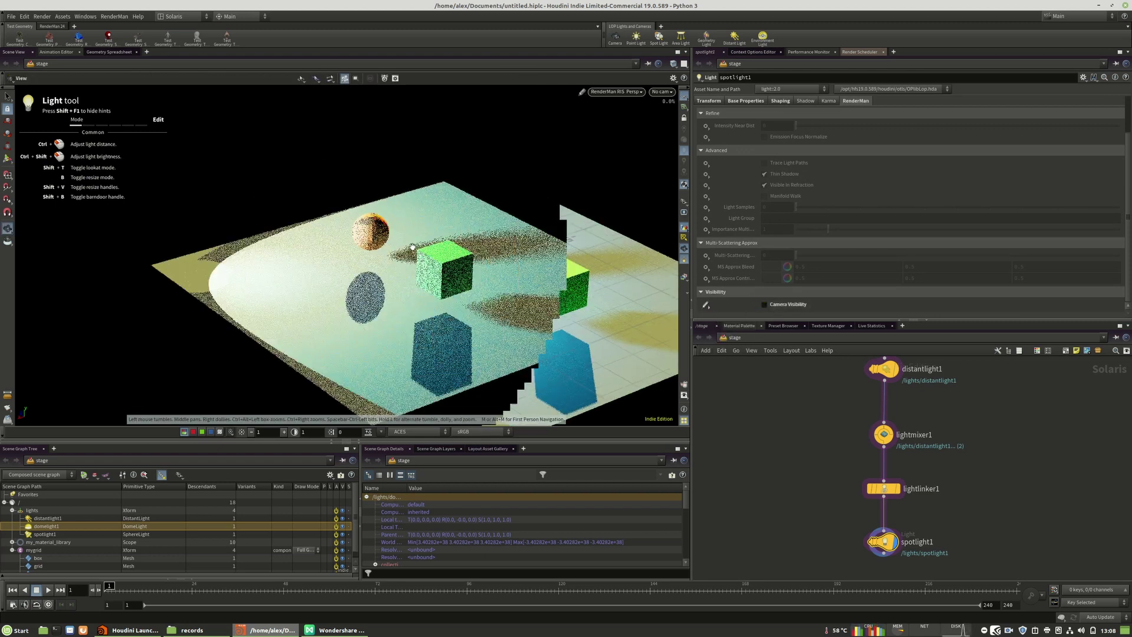
Try a shaping softness of about 0.49 on the spotlight and return it to 0
click(757, 101)
click(780, 101)
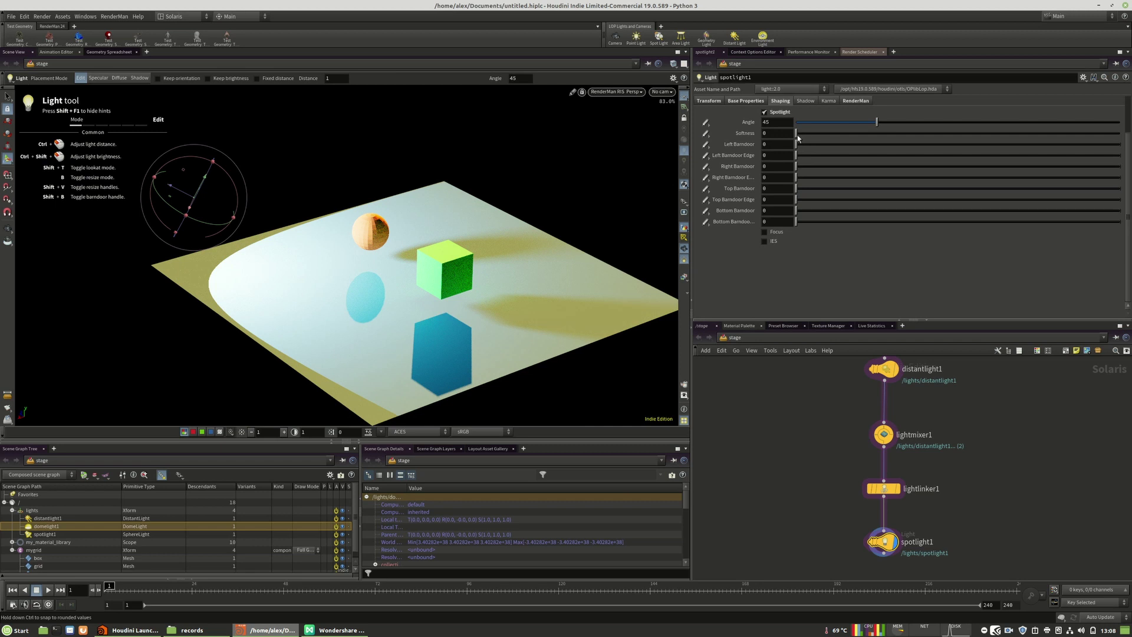
drag(802, 136, 955, 134)
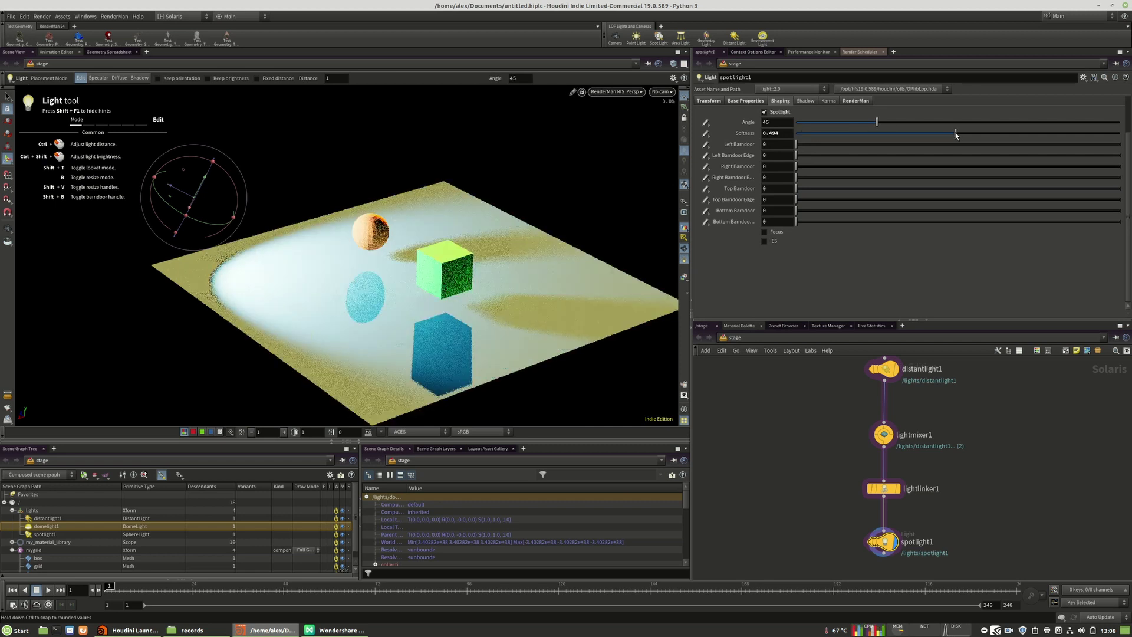
drag(918, 135, 762, 139)
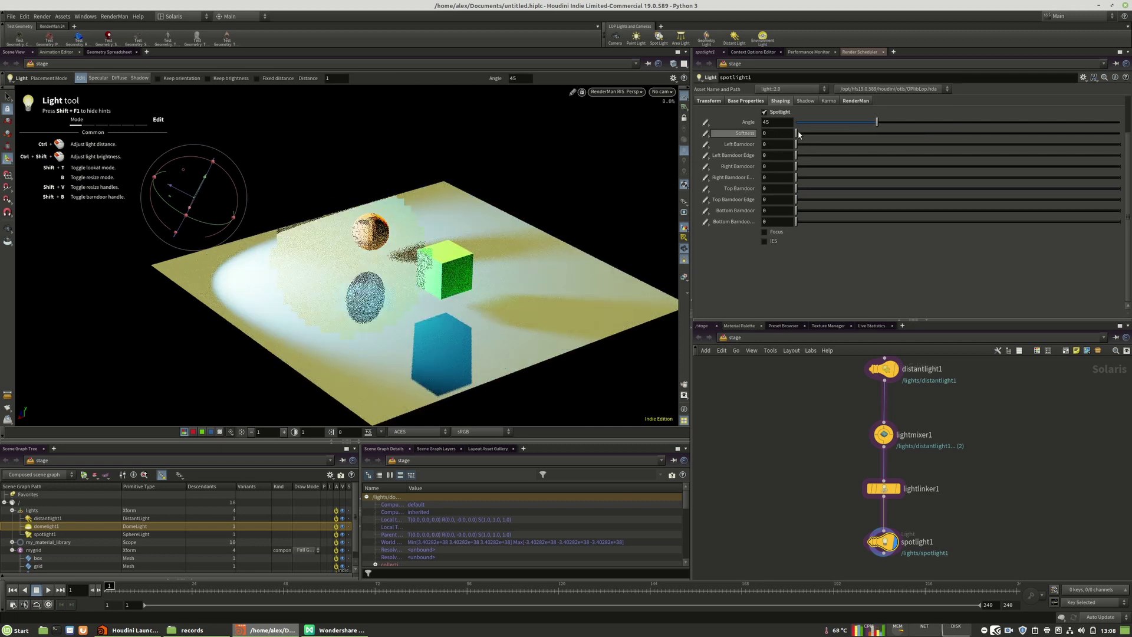
Set the spotlight's angle to about 27.3, softness 0.234, left barndoor 0.466 with edge 0.669, and right barndoor 0.726 with edge 0.754
drag(876, 122, 844, 122)
click(872, 134)
click(946, 143)
click(1012, 155)
click(1030, 166)
click(1039, 177)
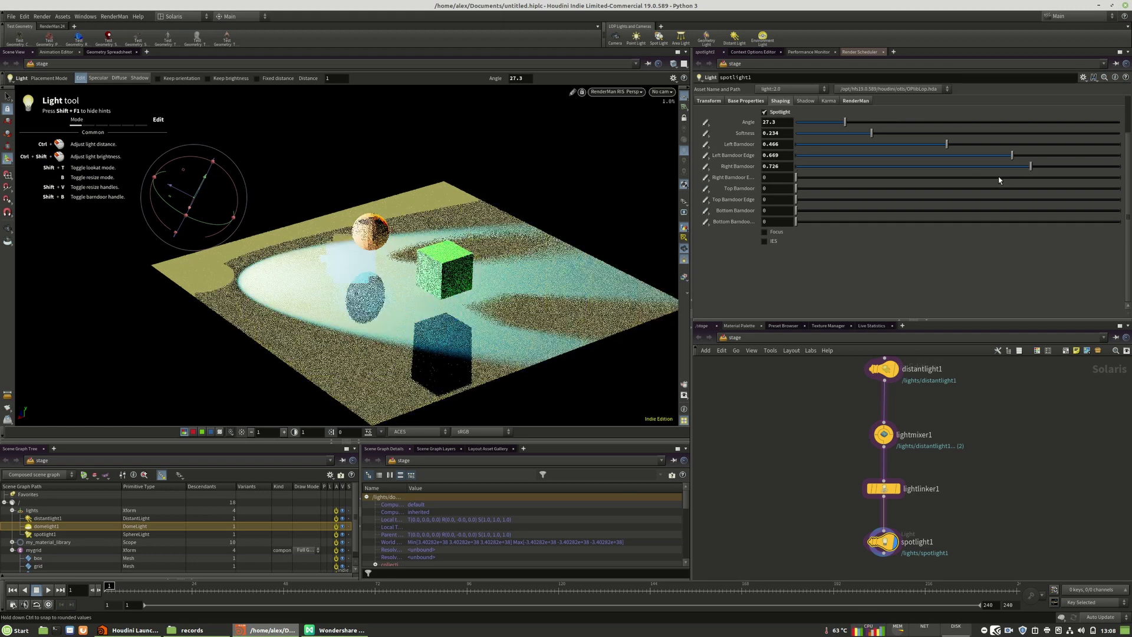
Set the top barndoor to about 0.636 with edge 0.595 and the bottom barndoor to 0.665 with edge 0.776, leaving Focus off
click(1001, 188)
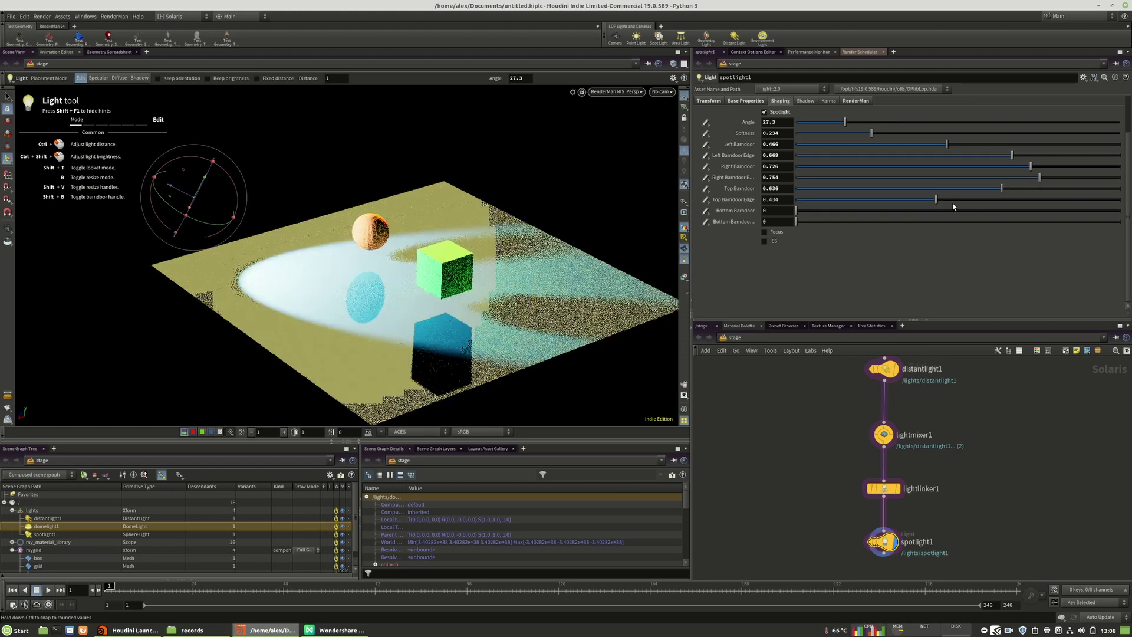
click(988, 199)
click(1011, 211)
click(1047, 221)
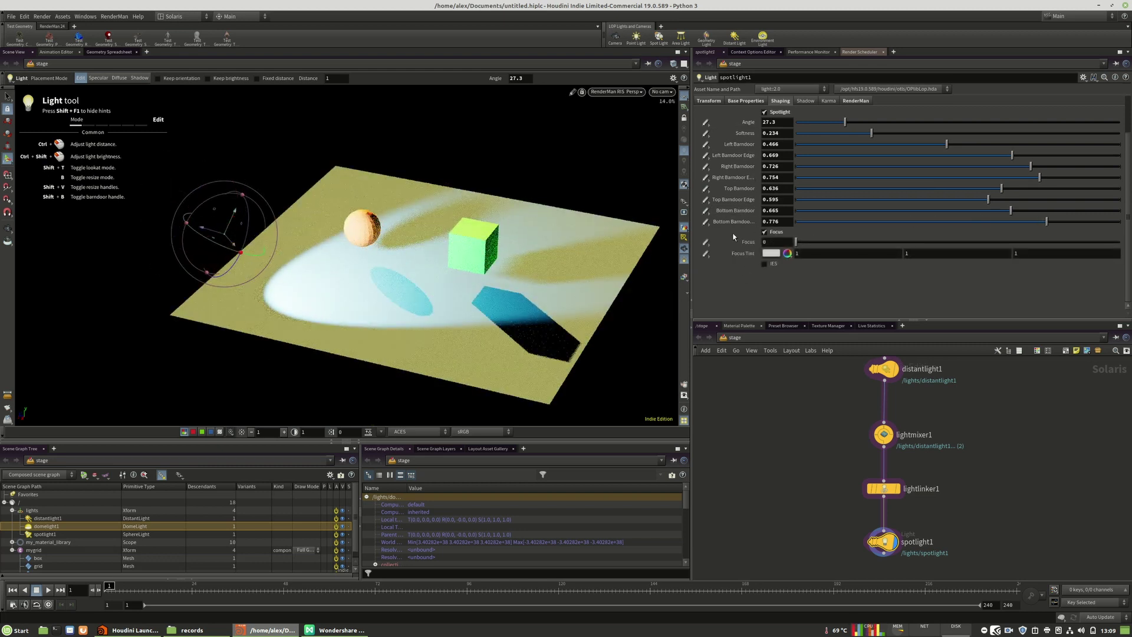
click(774, 233)
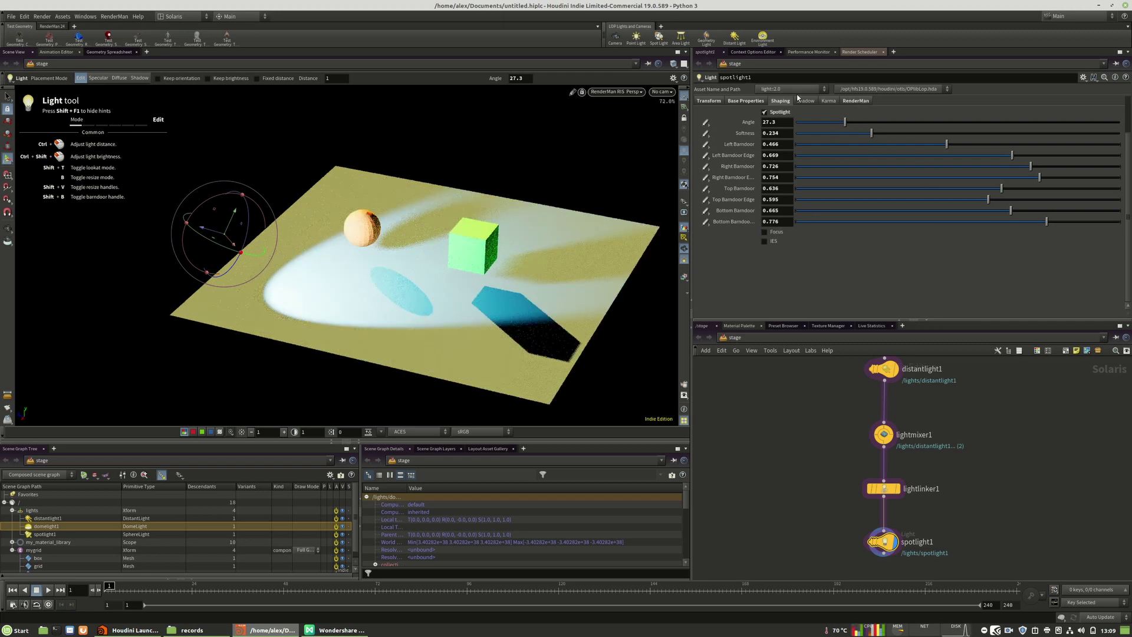
Enable the spotlight's color temperature at about 6648 and raise its exposure to about 0.81
click(744, 101)
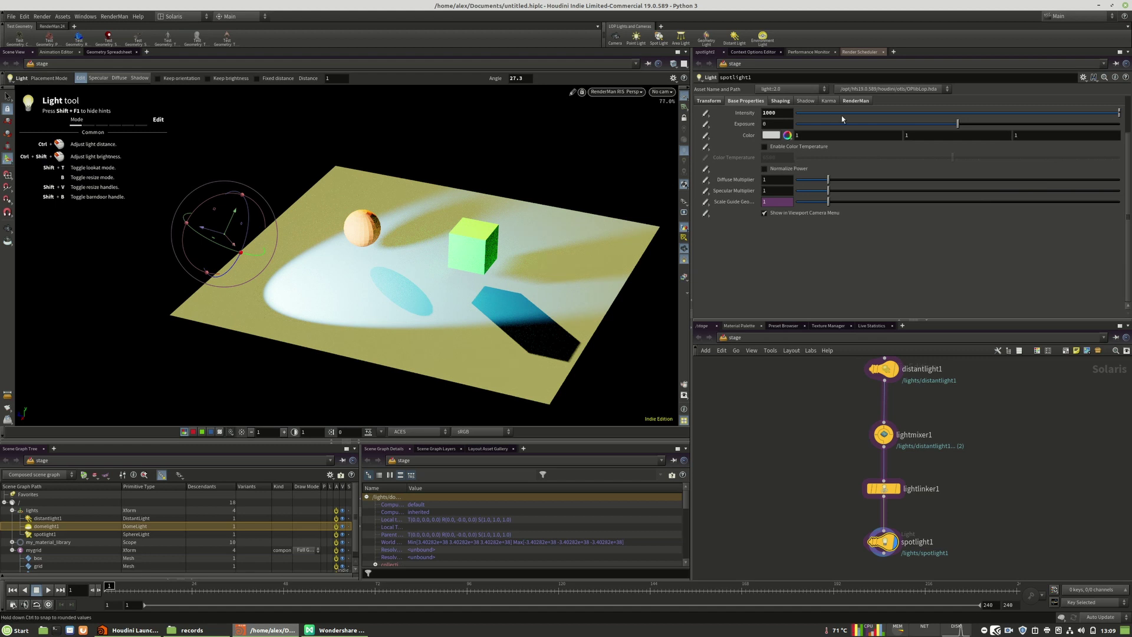
drag(828, 157, 953, 157)
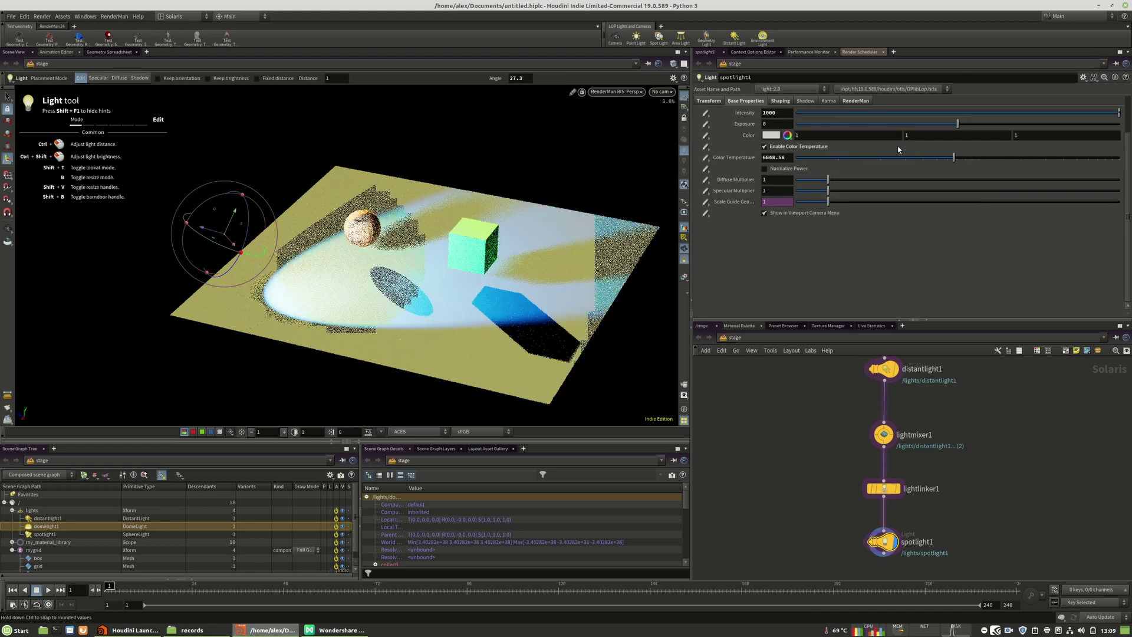
drag(883, 124, 970, 123)
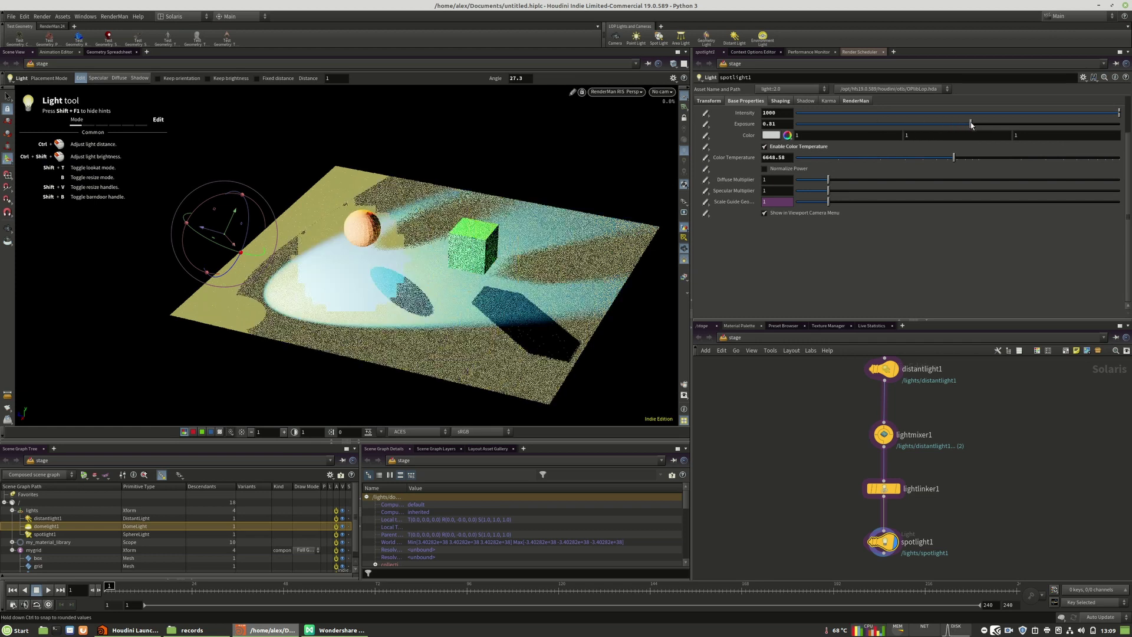
Tint the spotlight orange-red with RGB values of about 1, 0.154 and 0.036
click(788, 136)
click(836, 151)
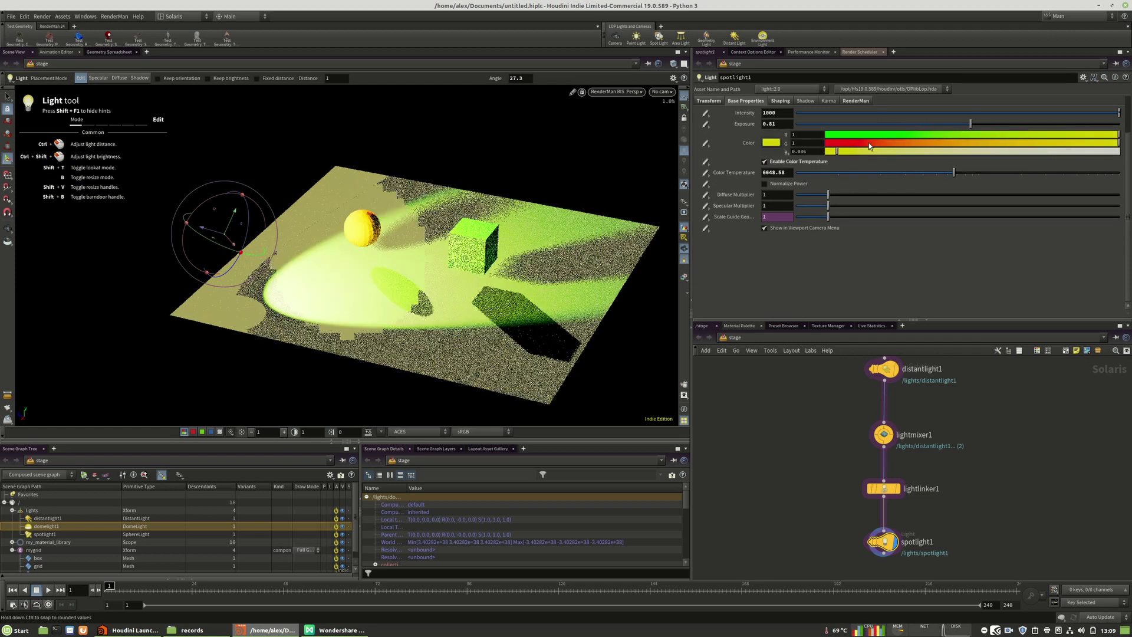
drag(865, 143, 871, 143)
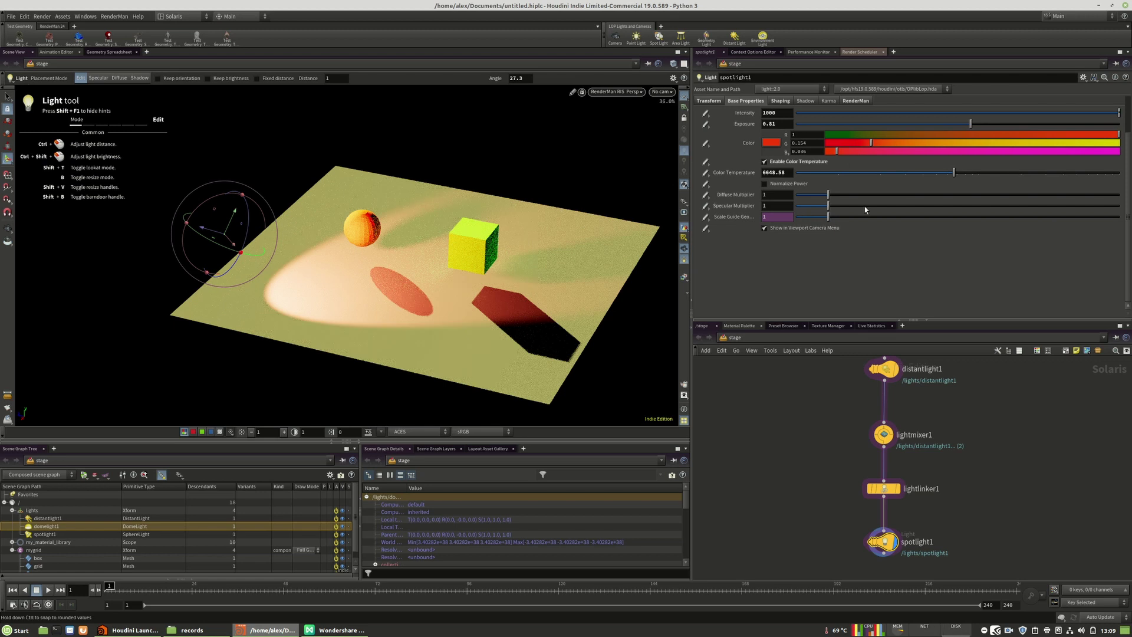
Try the spotlight's diffuse multiplier at 0, and restore its diffuse and specular multipliers to 1
drag(833, 196, 743, 192)
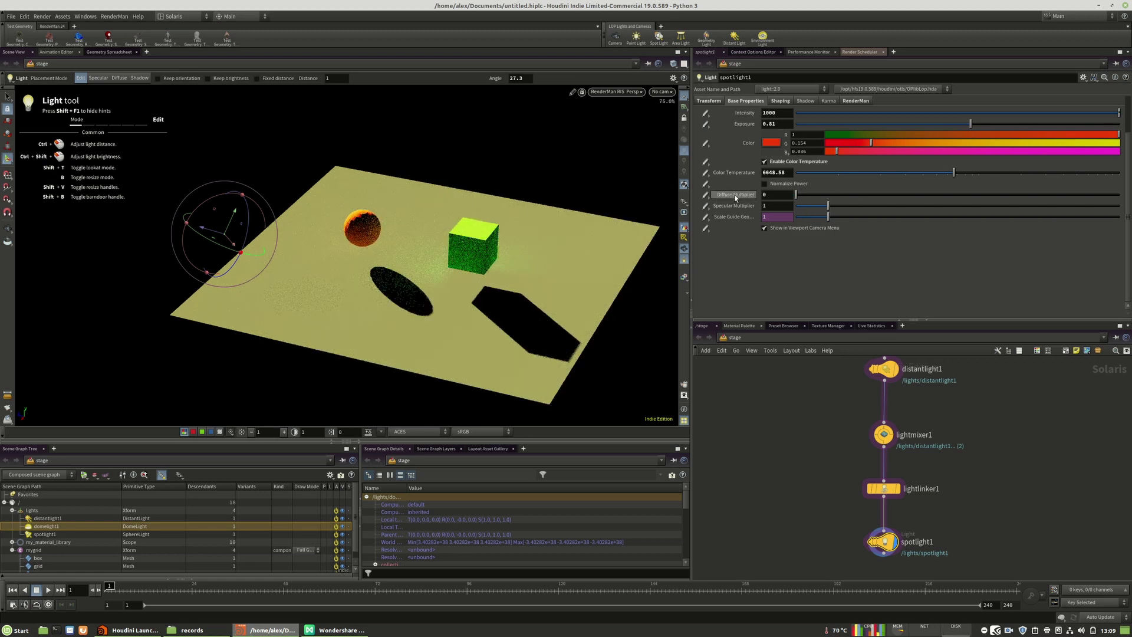
drag(799, 199, 737, 196)
key(Return)
drag(825, 207, 731, 207)
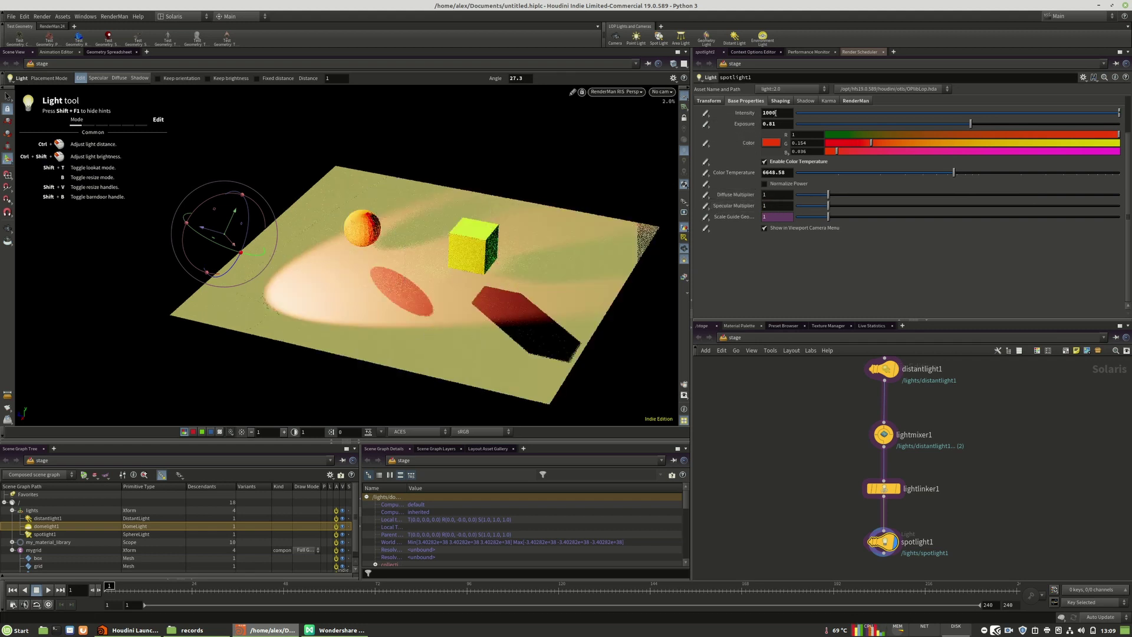
Reset all the spotlight's barndoor and edge values to 0, raise its softness to about 0.584, and narrow its angle to 22.4
click(780, 100)
drag(937, 143, 755, 231)
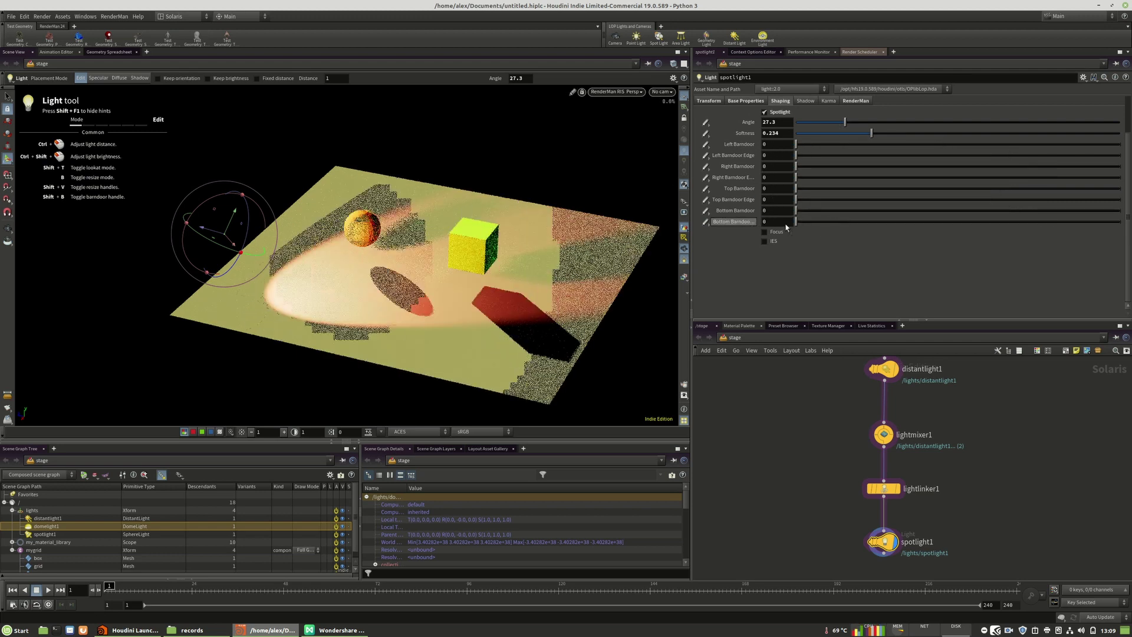
drag(985, 132, 983, 131)
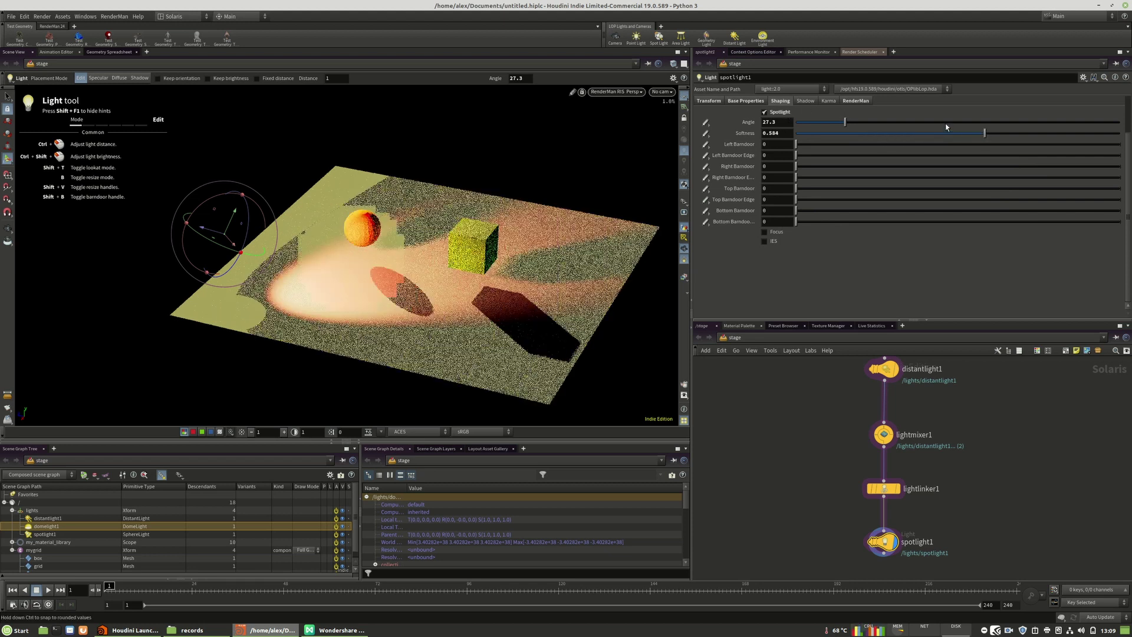
drag(845, 122, 821, 123)
Activate the spotlight's shadow Enable setting and switch its shadows off and back on for comparison
click(805, 101)
click(706, 113)
click(719, 118)
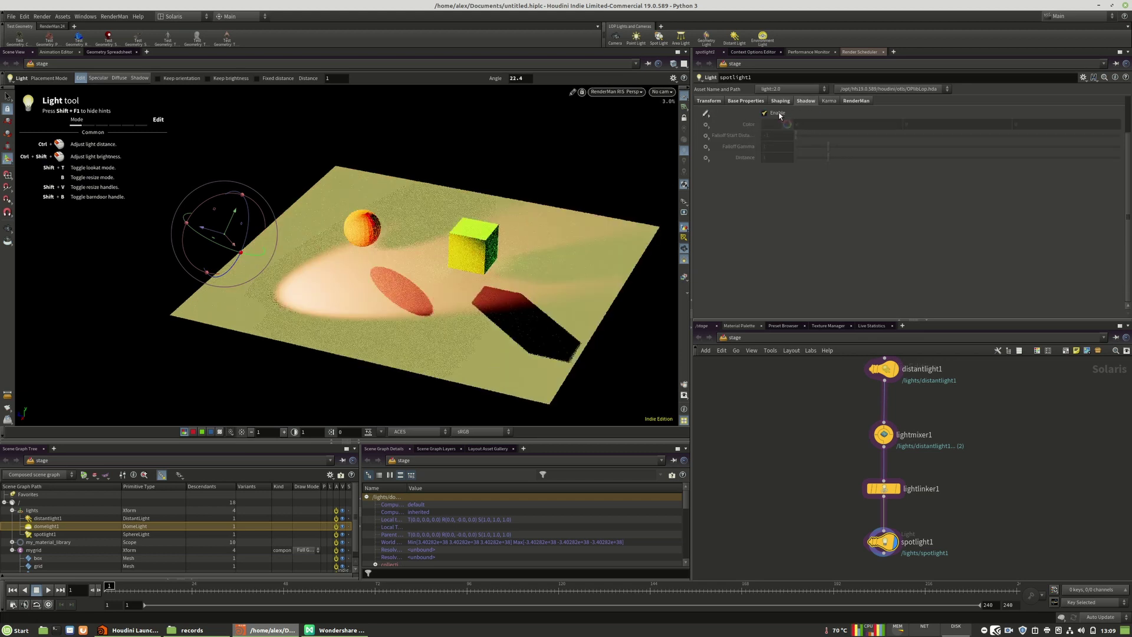
click(777, 113)
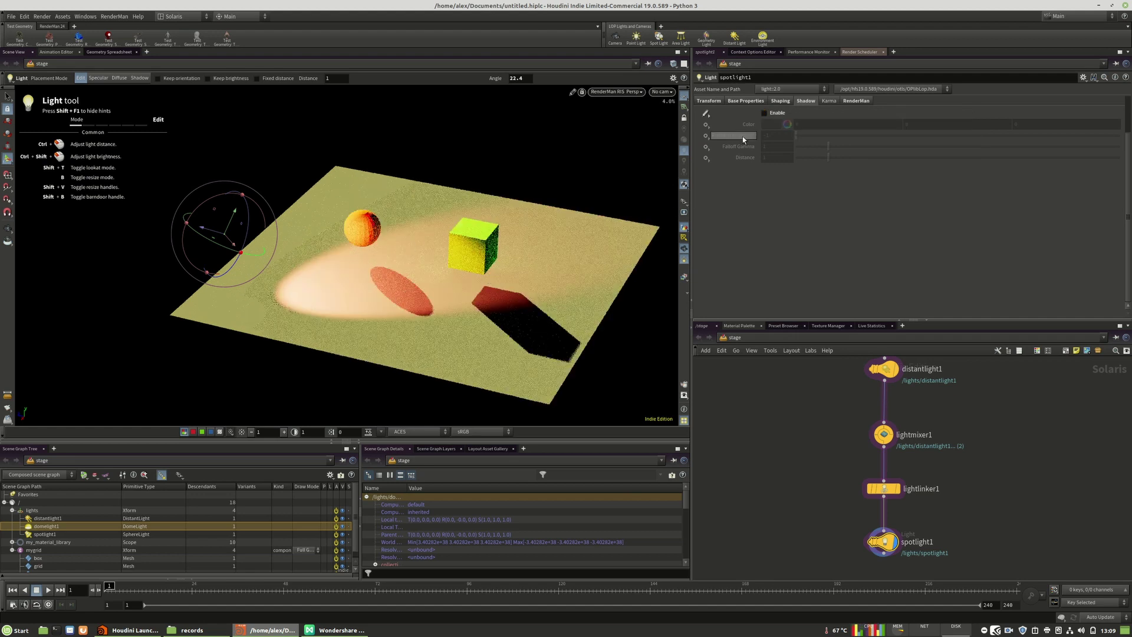
click(773, 114)
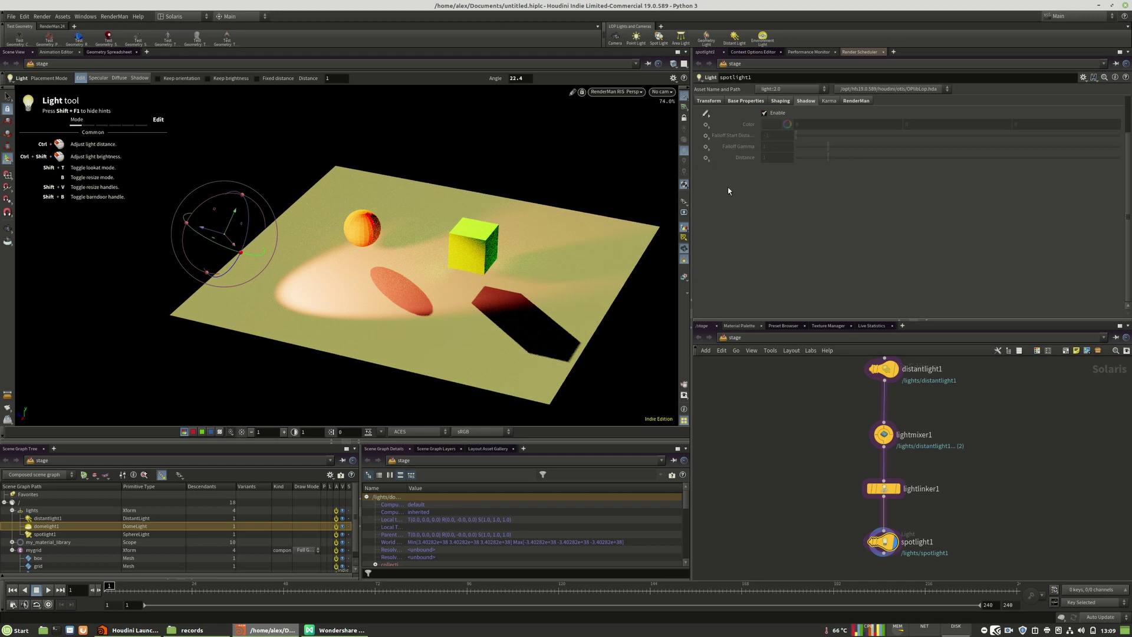
Move the spotlight next to the cube and review its RenderMan settings, available light types and base properties
click(859, 101)
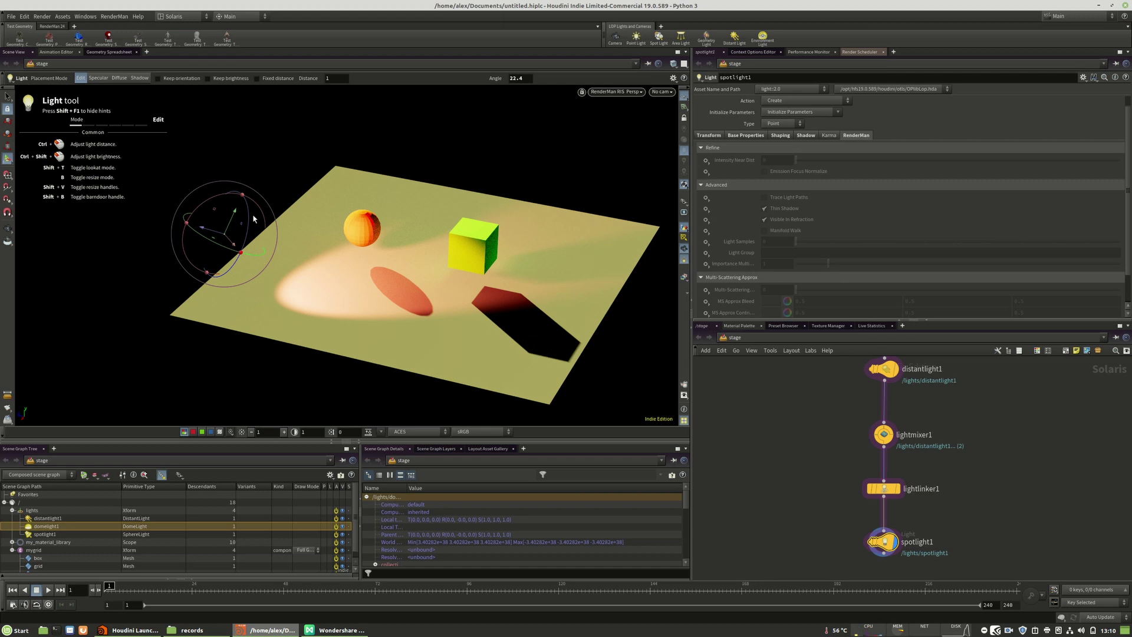
drag(222, 239, 548, 310)
click(782, 123)
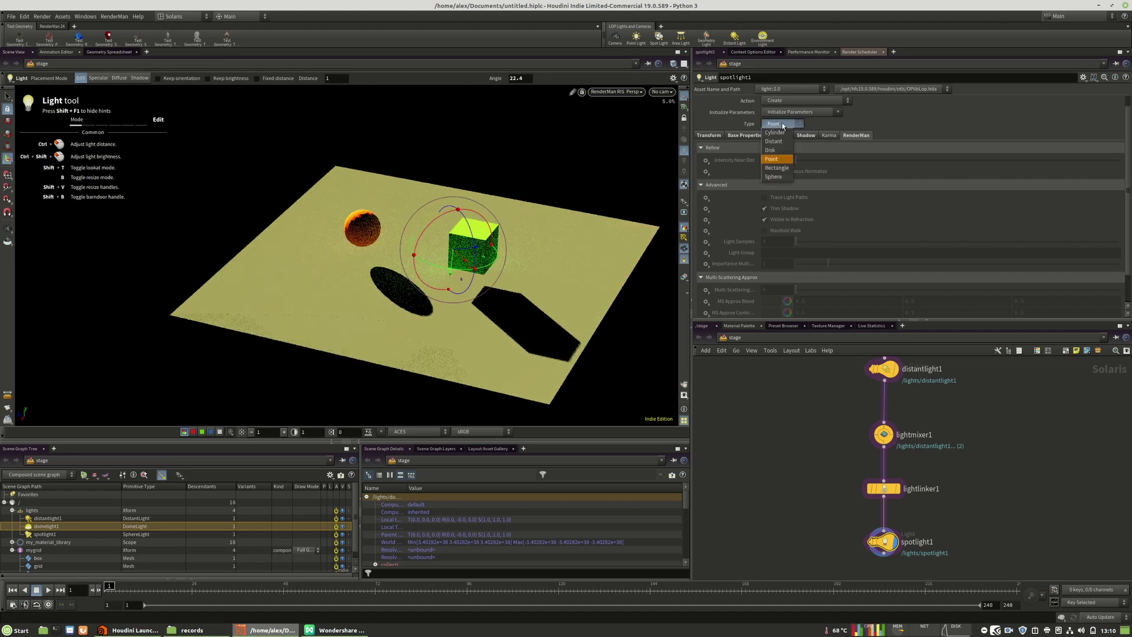
click(742, 134)
click(742, 136)
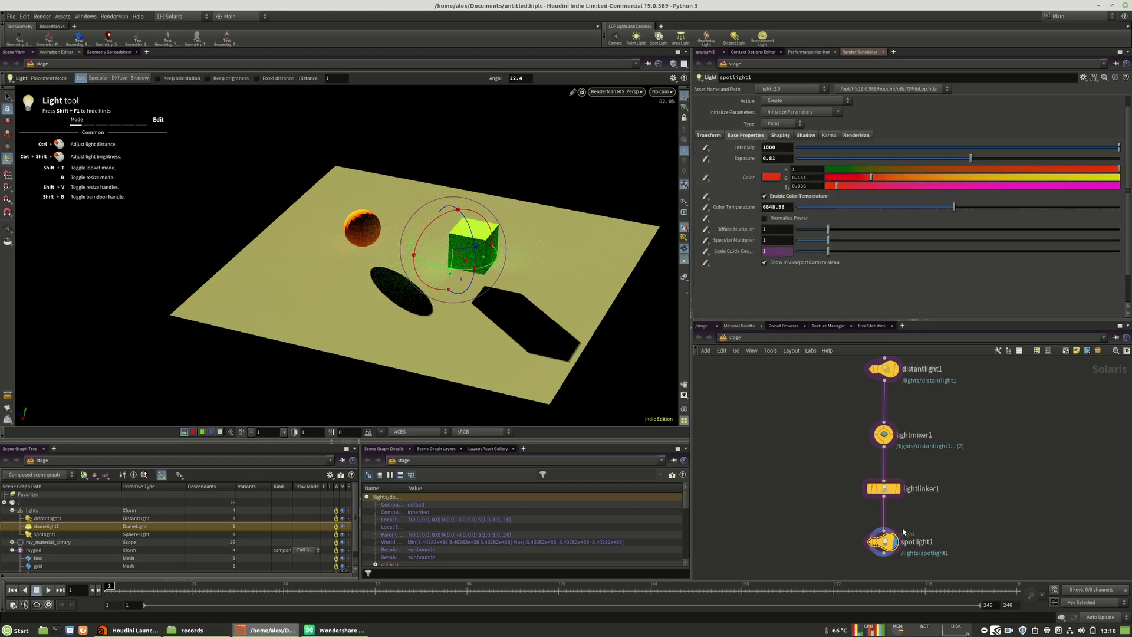
Delete the spotlight node and add a Point Light node below the light linker in its place
key(Delete)
key(Tab)
text(poi)
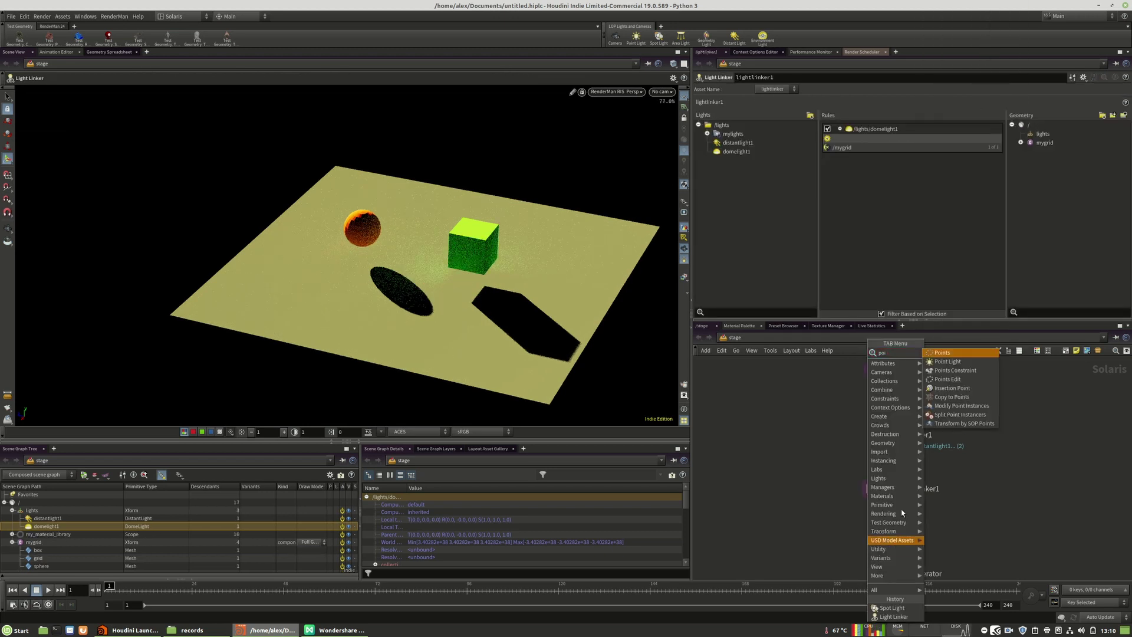
click(939, 360)
click(884, 529)
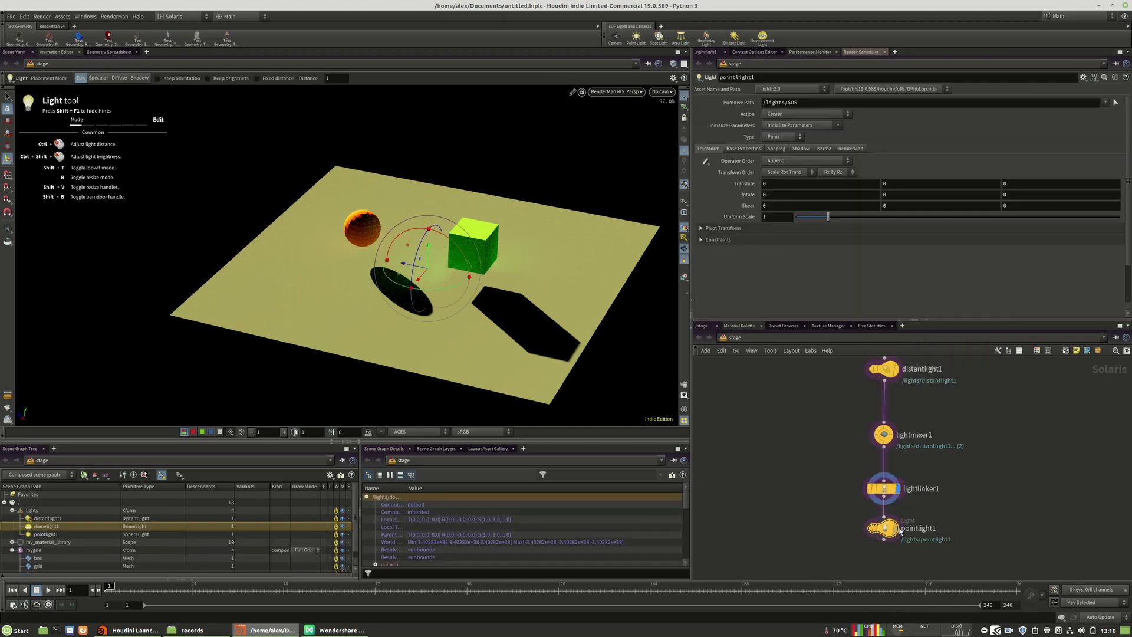
Move the point light to about 0.377, 0.831, -0.700 near the cube and set its intensity to 100
mouse_move(429, 253)
mouse_down()
mouse_move(429, 214)
mouse_move(423, 238)
mouse_move(454, 241)
mouse_move(442, 259)
mouse_up()
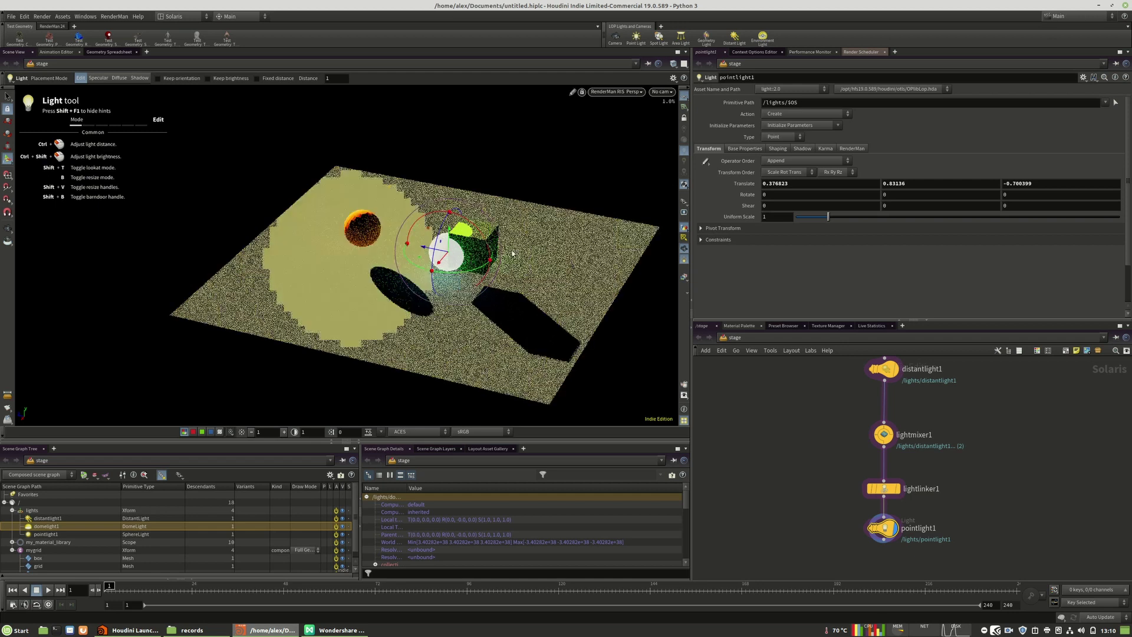
click(755, 150)
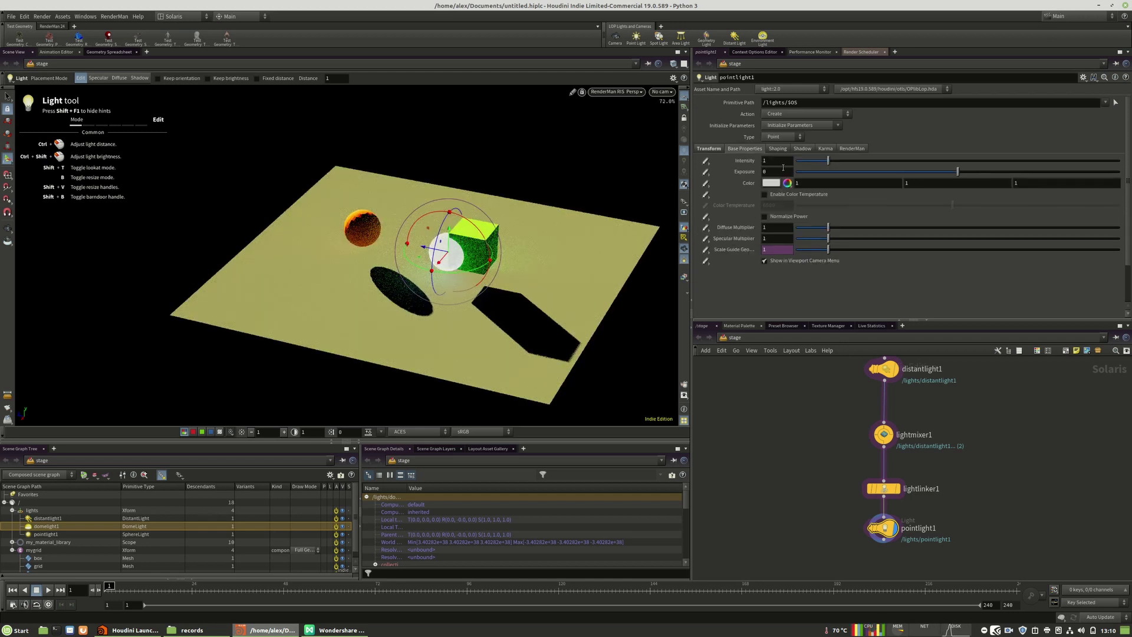
click(777, 161)
text(100)
key(Return)
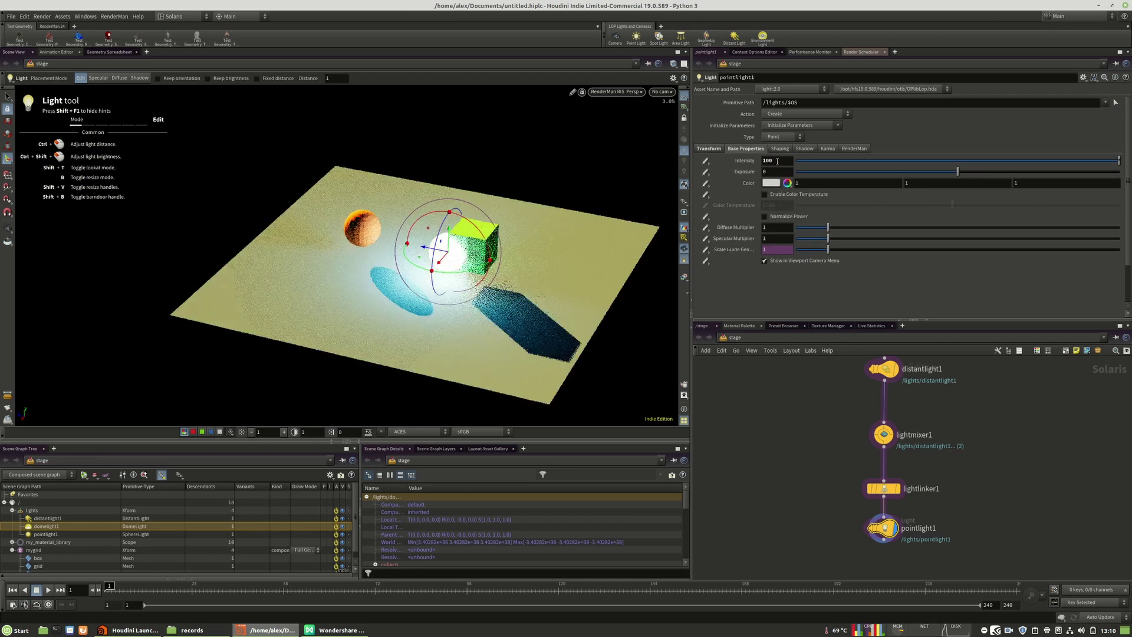
Turn off the point light's RenderMan Camera Visibility
click(854, 148)
scroll(738, 301, down, 2)
scroll(765, 301, down, 1)
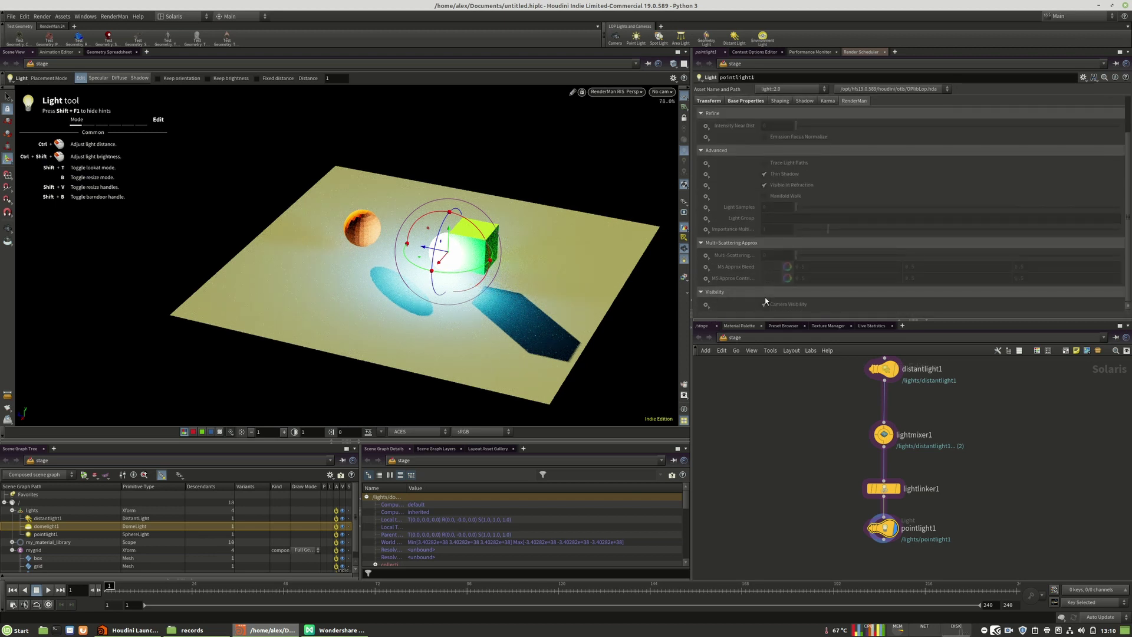
click(764, 304)
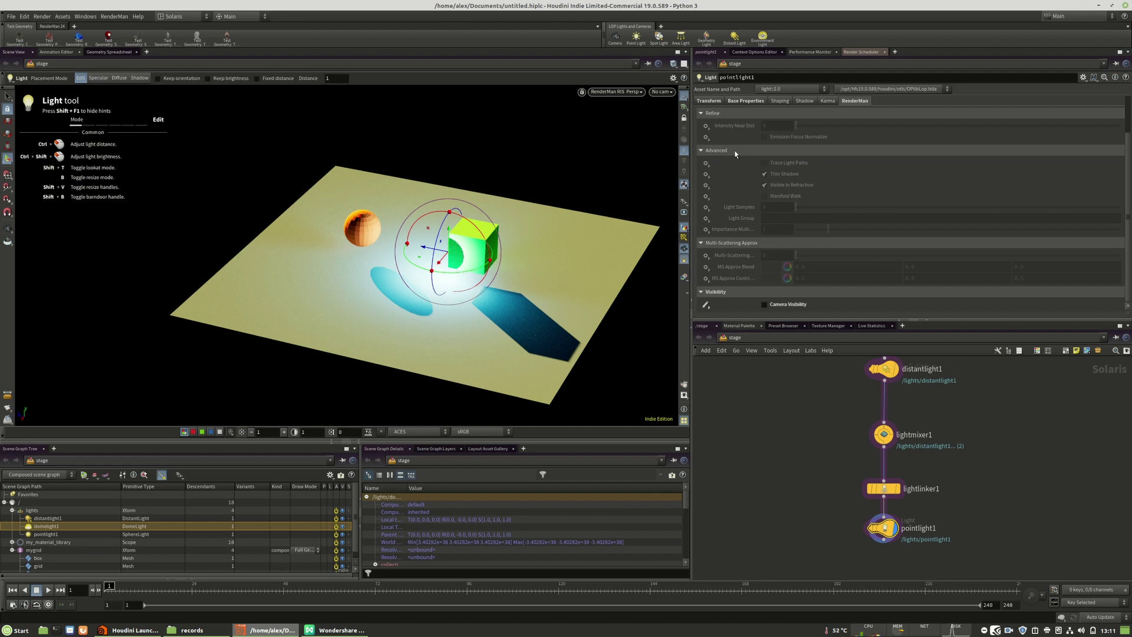
Set the point light's Intensity Near Dist to about 5.64 and enable Emission Focus Normalize
click(706, 125)
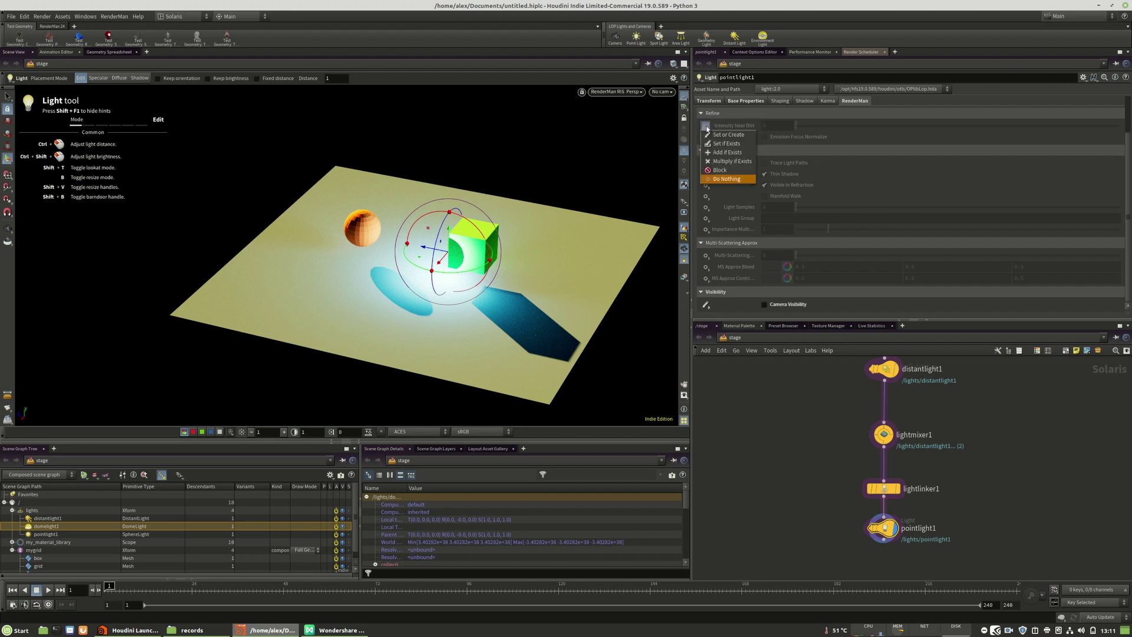
click(713, 135)
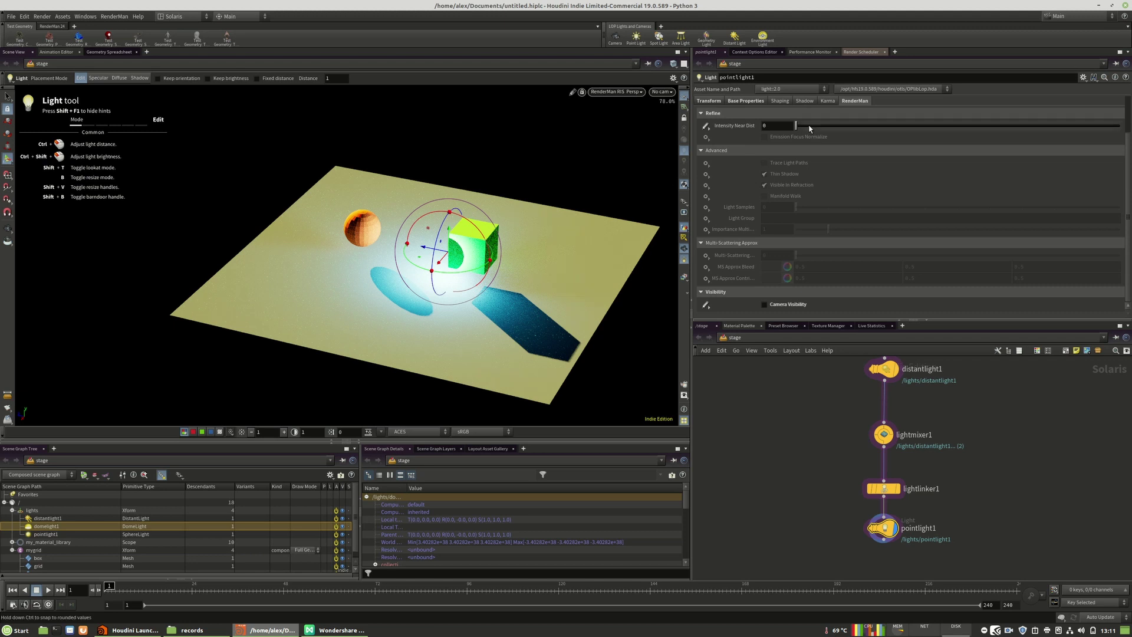
drag(825, 128, 868, 127)
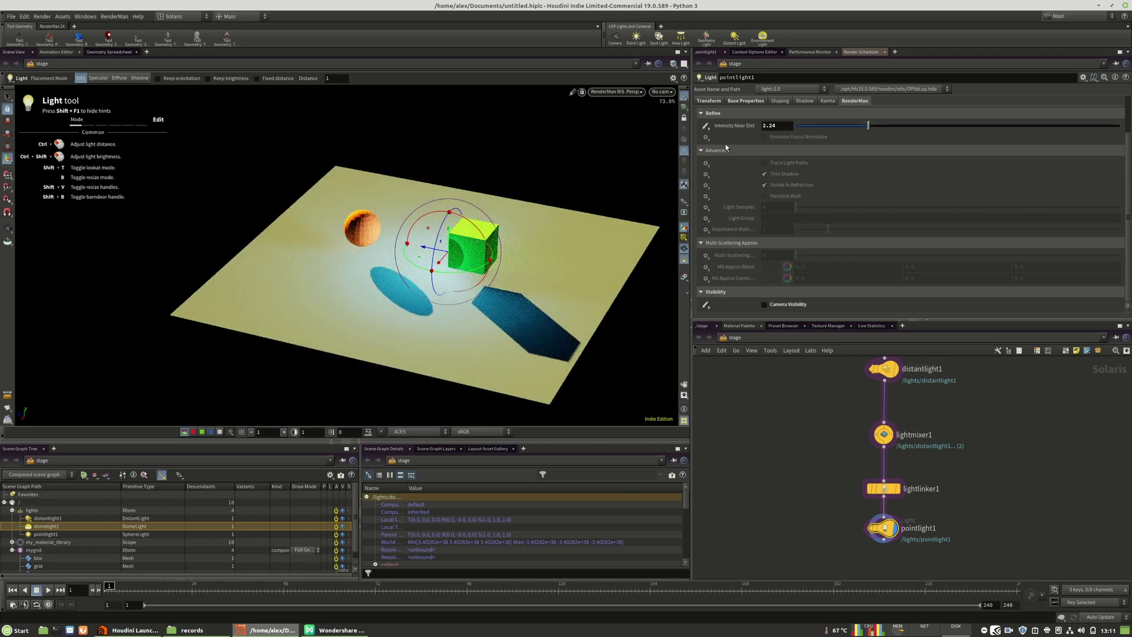
click(706, 137)
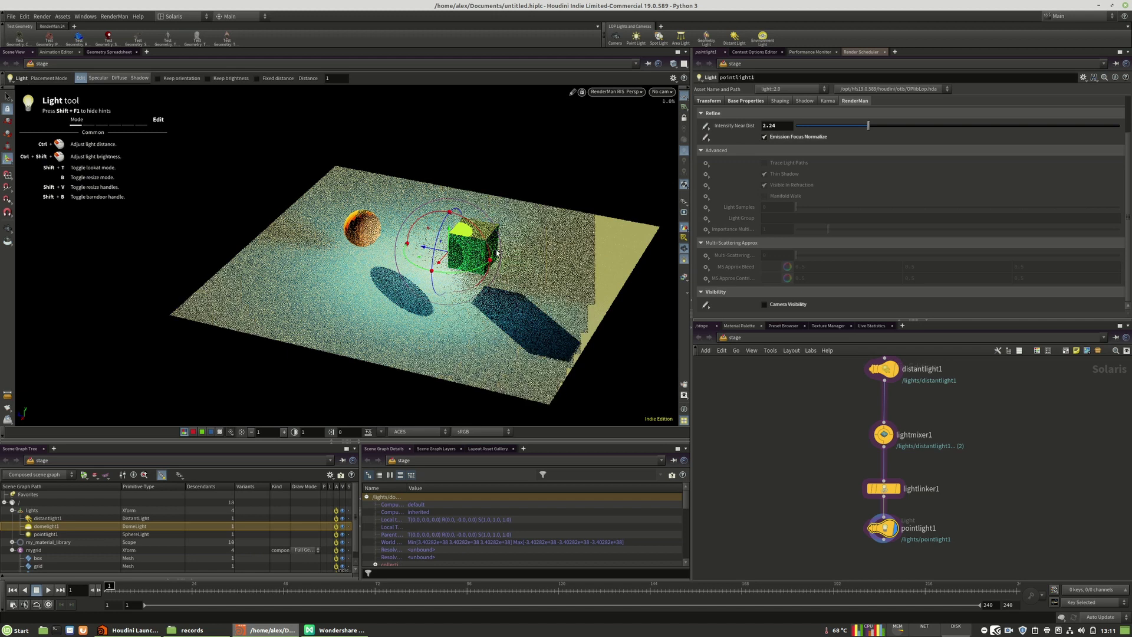
drag(867, 125, 977, 125)
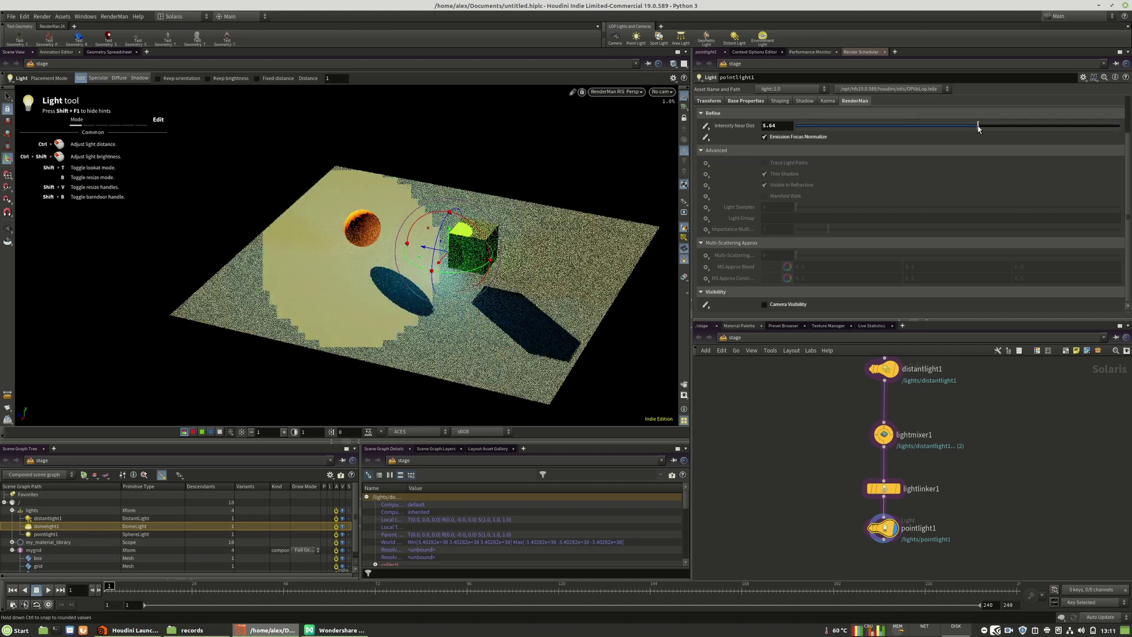
Raise the point light and shift it over the cube, try intensity 1000 before restoring 100, and set exposure to about 2.15
drag(450, 240, 457, 221)
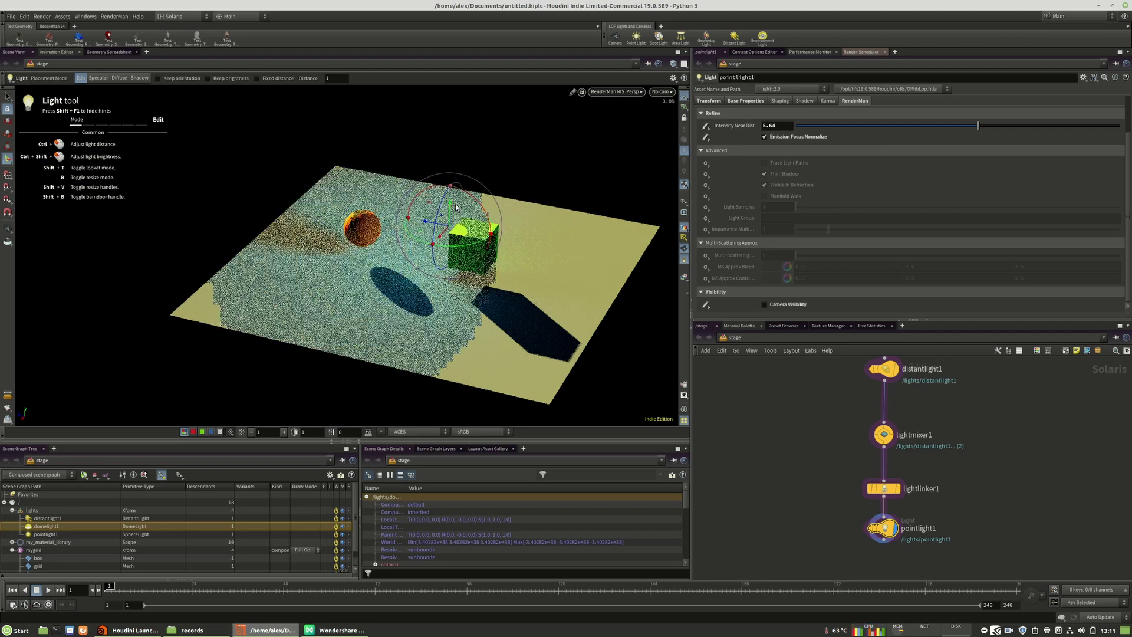
click(738, 100)
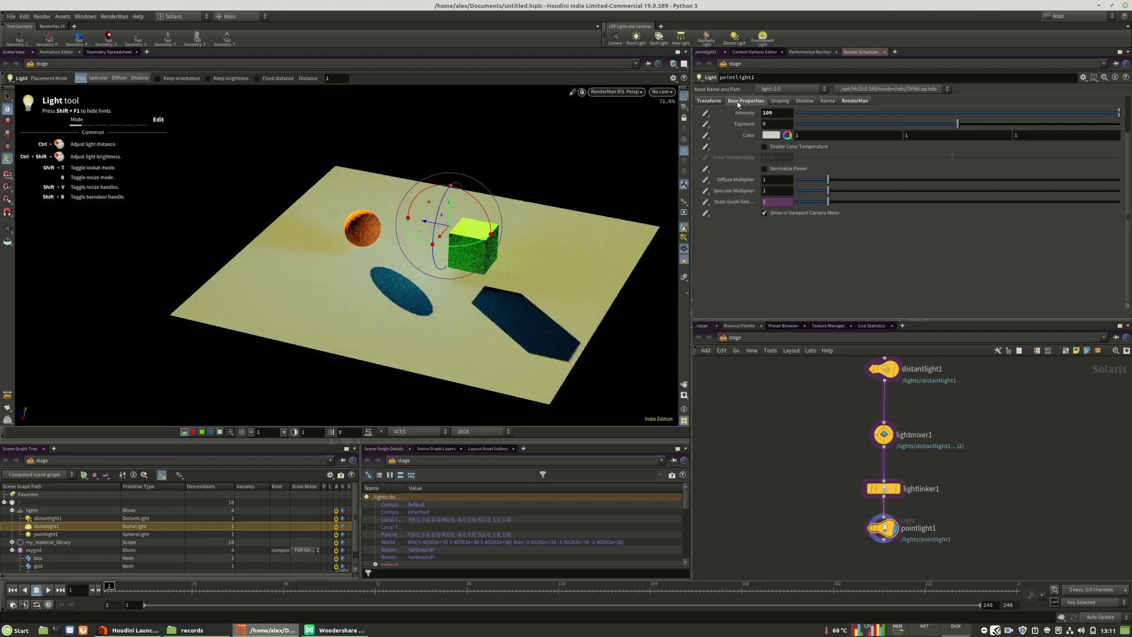
key(Return)
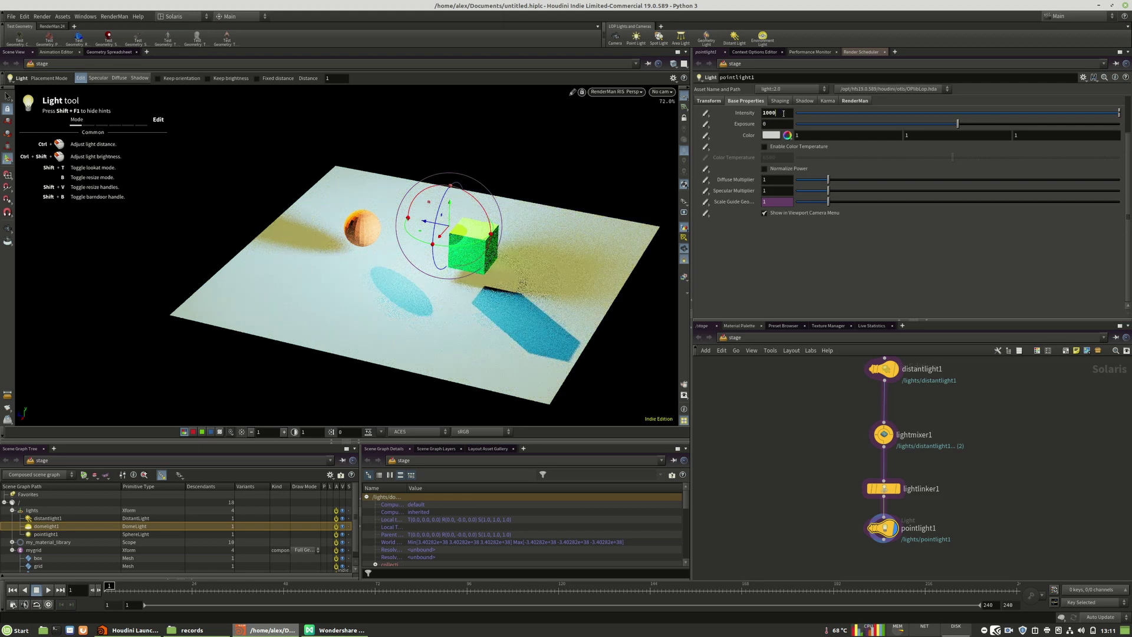
key(Return)
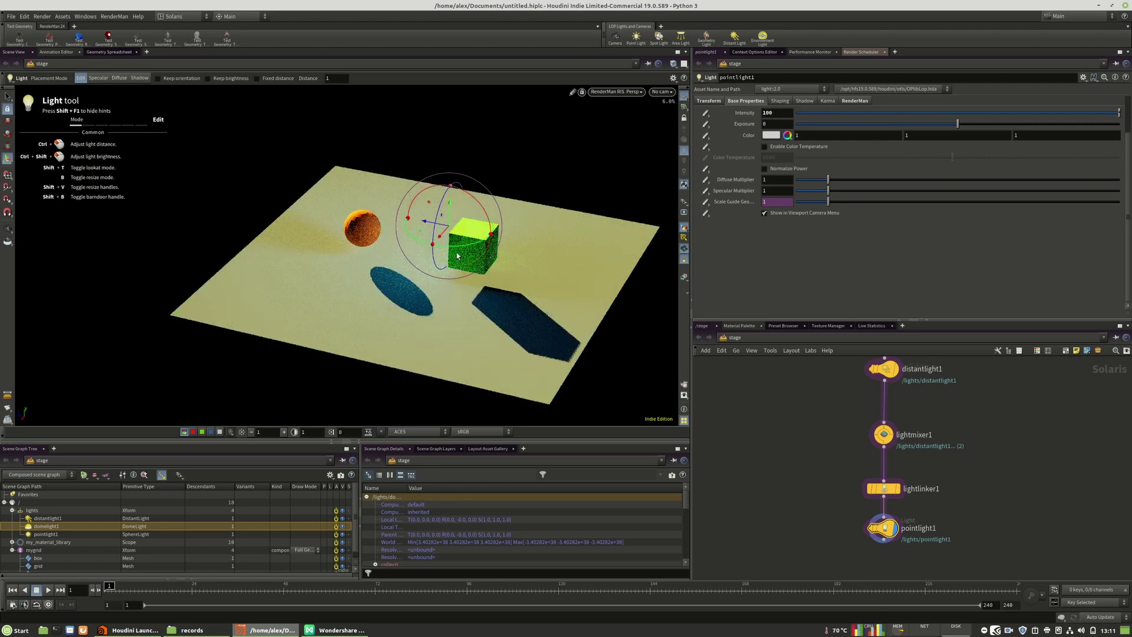
drag(977, 123, 992, 124)
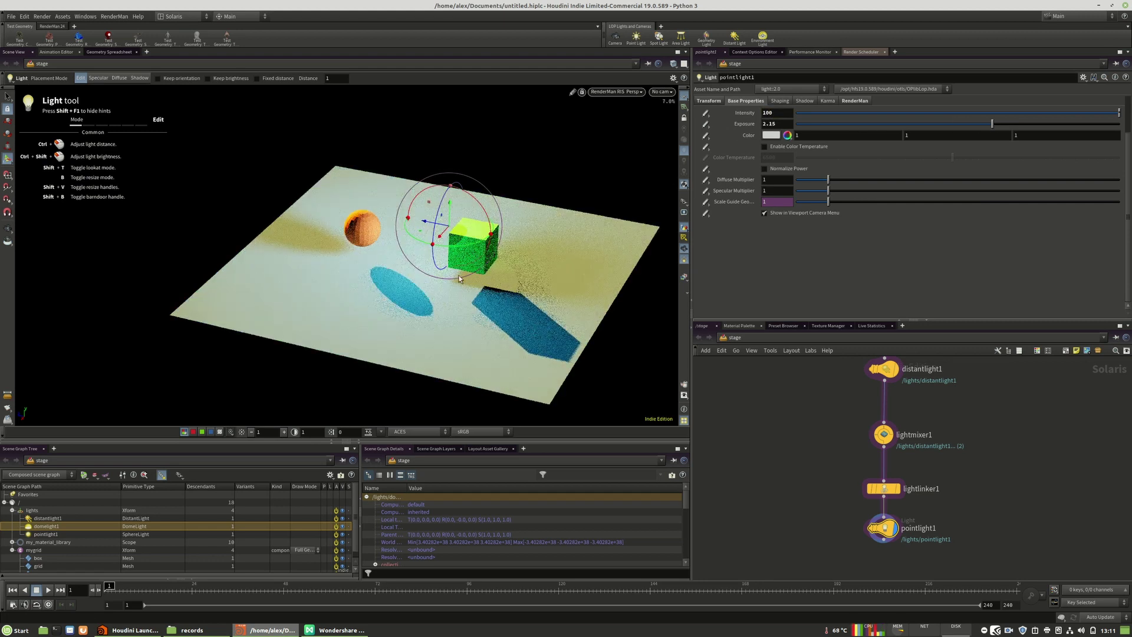
drag(424, 225, 472, 232)
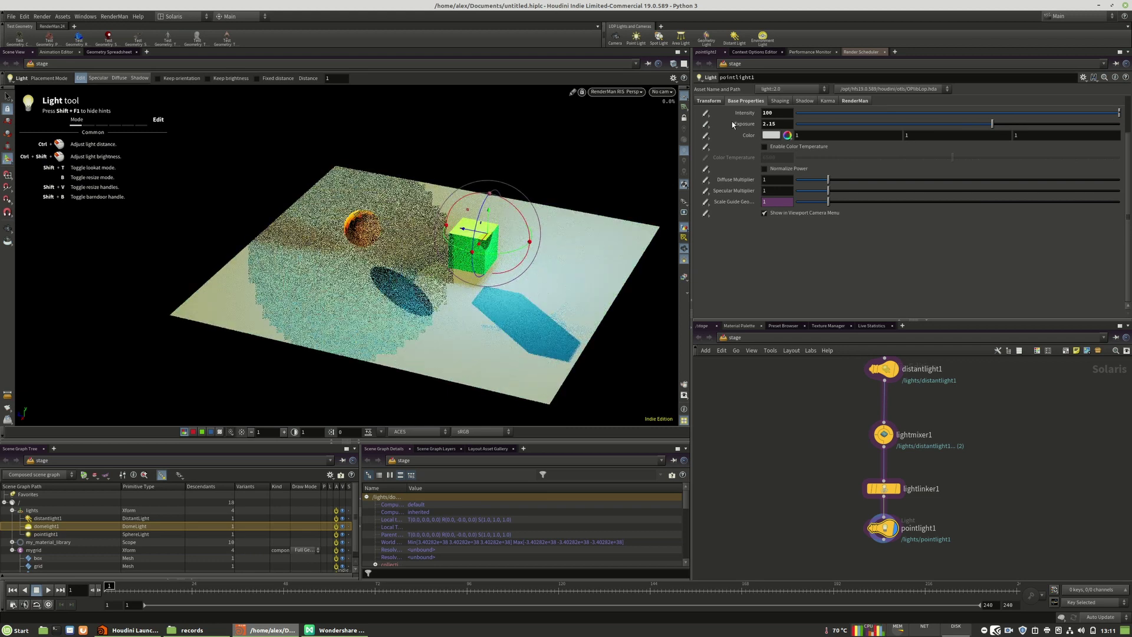
Increase the point light's Intensity Near Dist to about 7.1 and enable Trace Light Paths
click(854, 101)
drag(950, 126, 1025, 127)
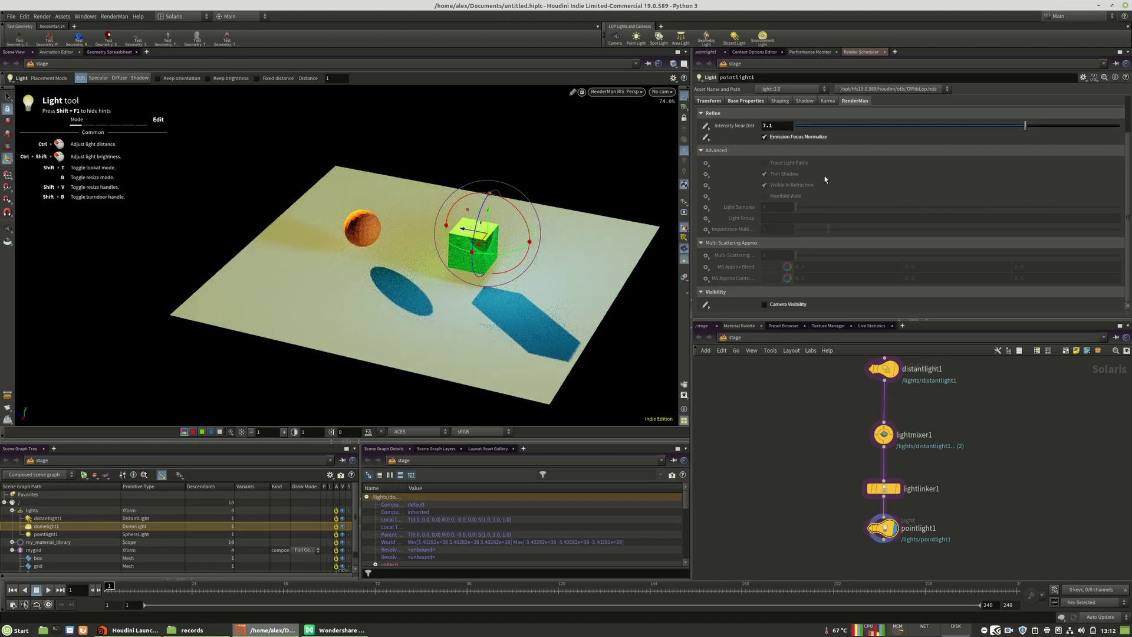
click(706, 162)
click(752, 170)
click(782, 164)
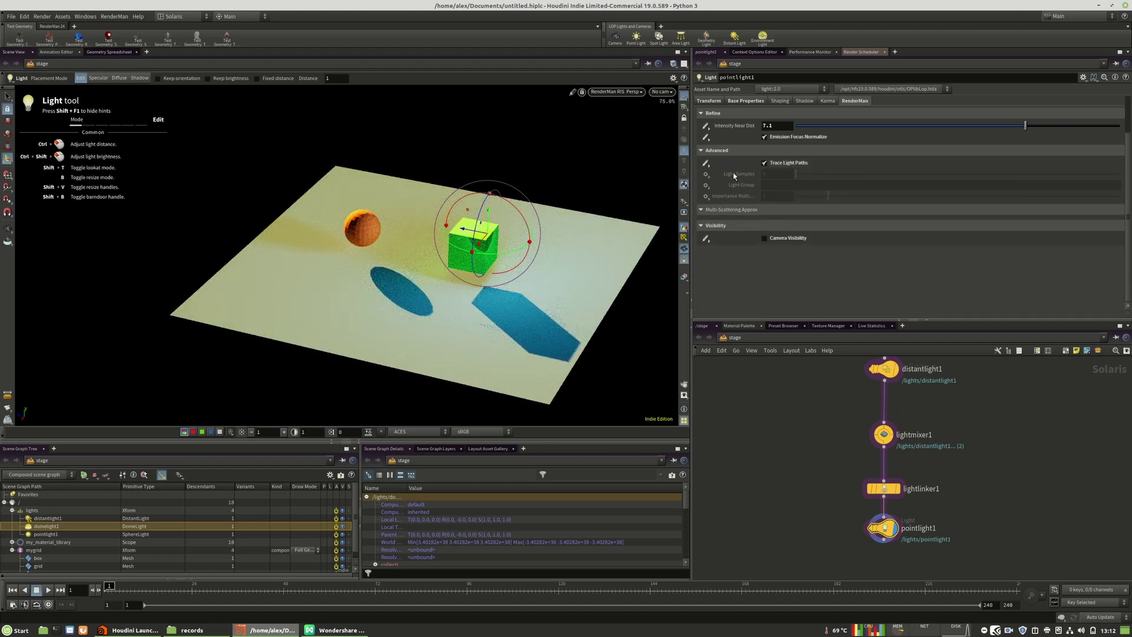
Move the point light behind the cube, turn Trace Light Paths off and return that setting to Do Nothing
drag(465, 230, 511, 210)
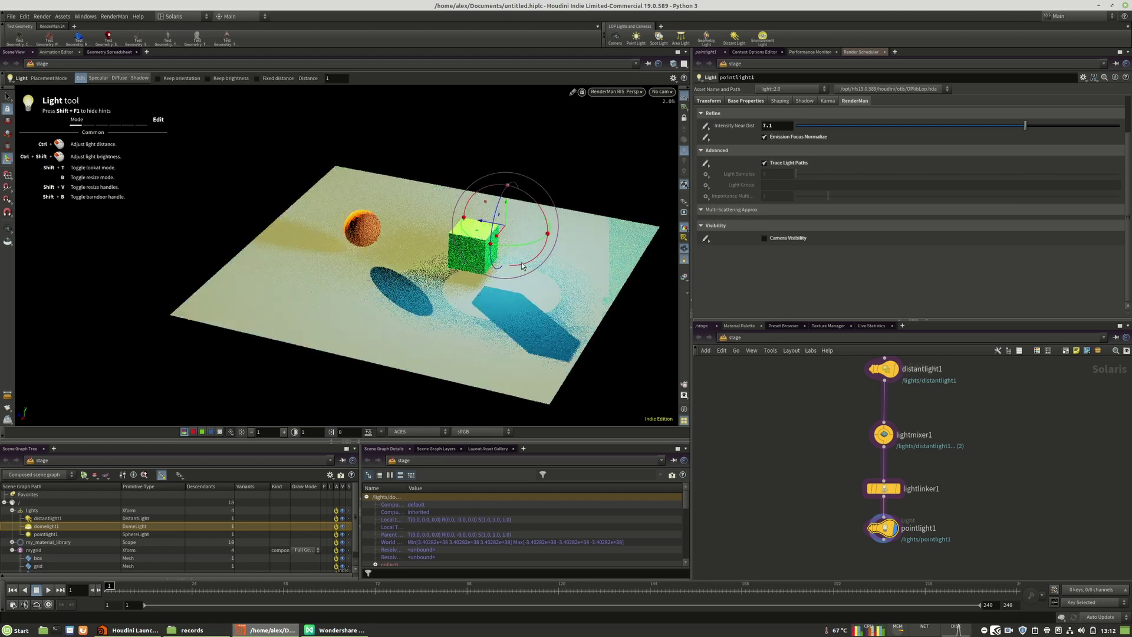
click(764, 163)
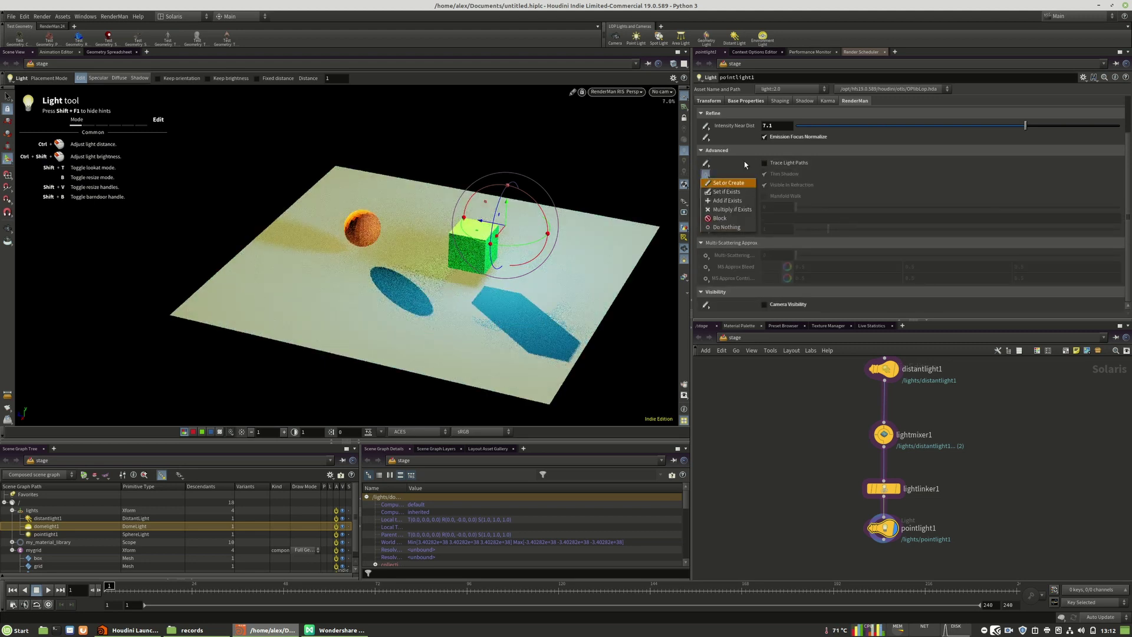
click(706, 163)
click(722, 208)
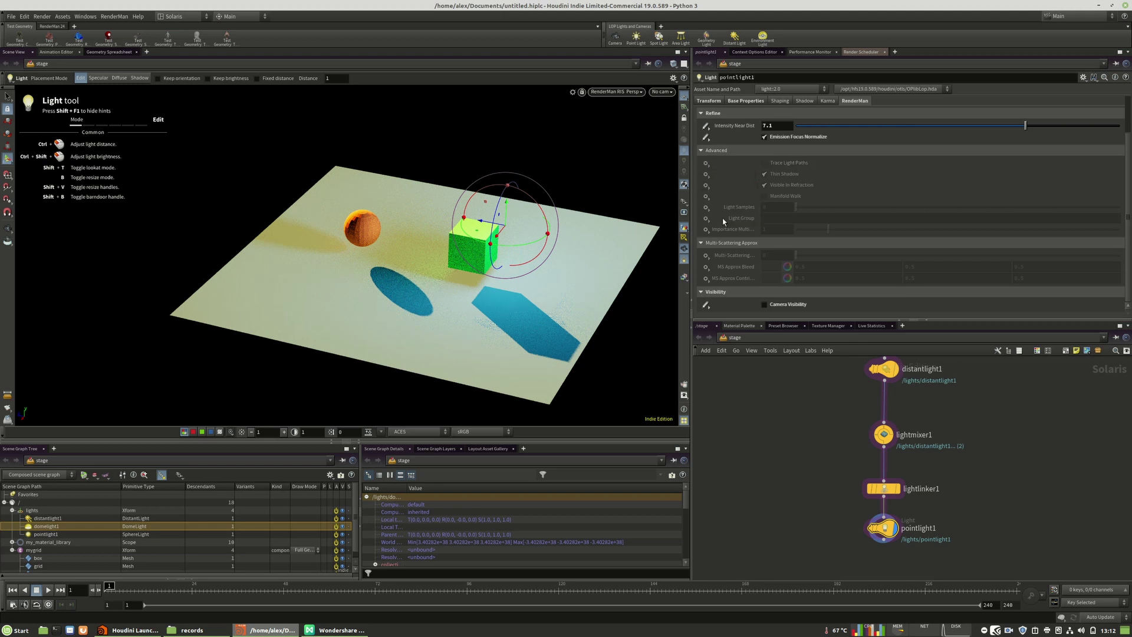
Activate the point light's Light Samples setting and set it to 2
click(713, 217)
drag(802, 209, 852, 208)
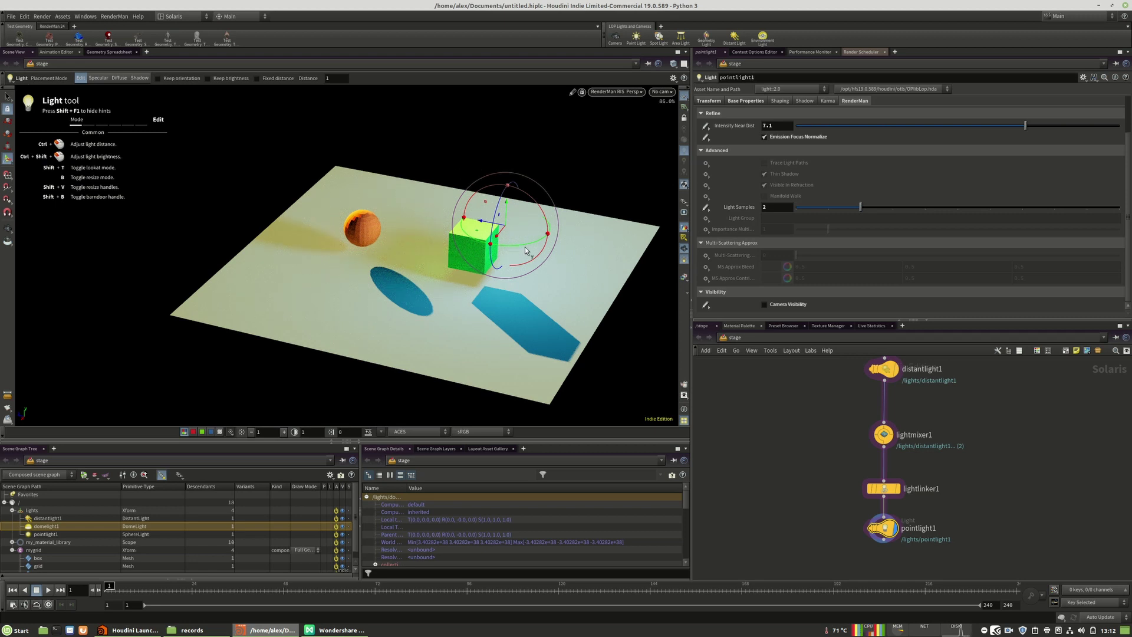
drag(821, 207, 859, 210)
middle_drag(958, 418, 940, 453)
middle_drag(1018, 467, 976, 555)
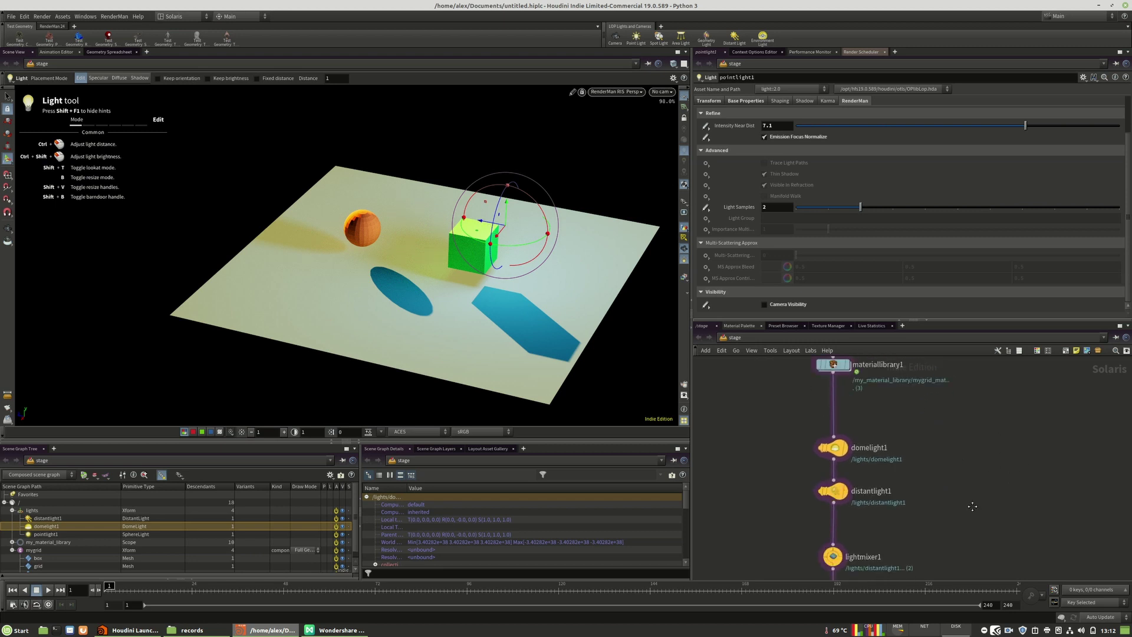
Open the geometry network inside MYOBJECT and move the box1 node farther above name3
middle_drag(980, 423, 977, 532)
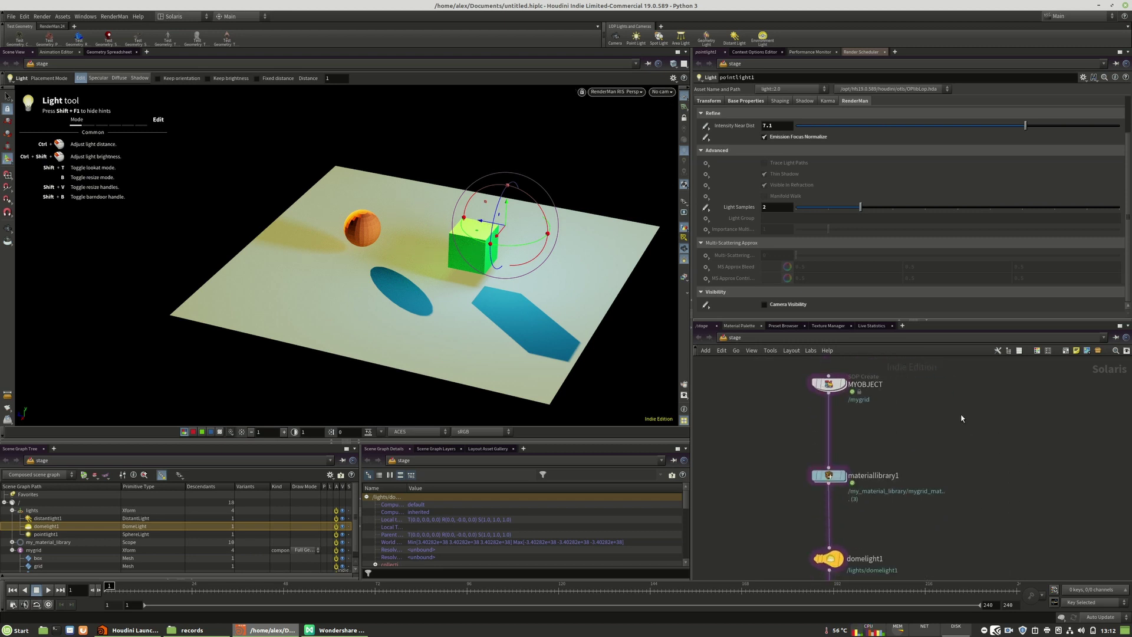
scroll(835, 421, up, 2)
click(820, 429)
middle_drag(1026, 465, 964, 455)
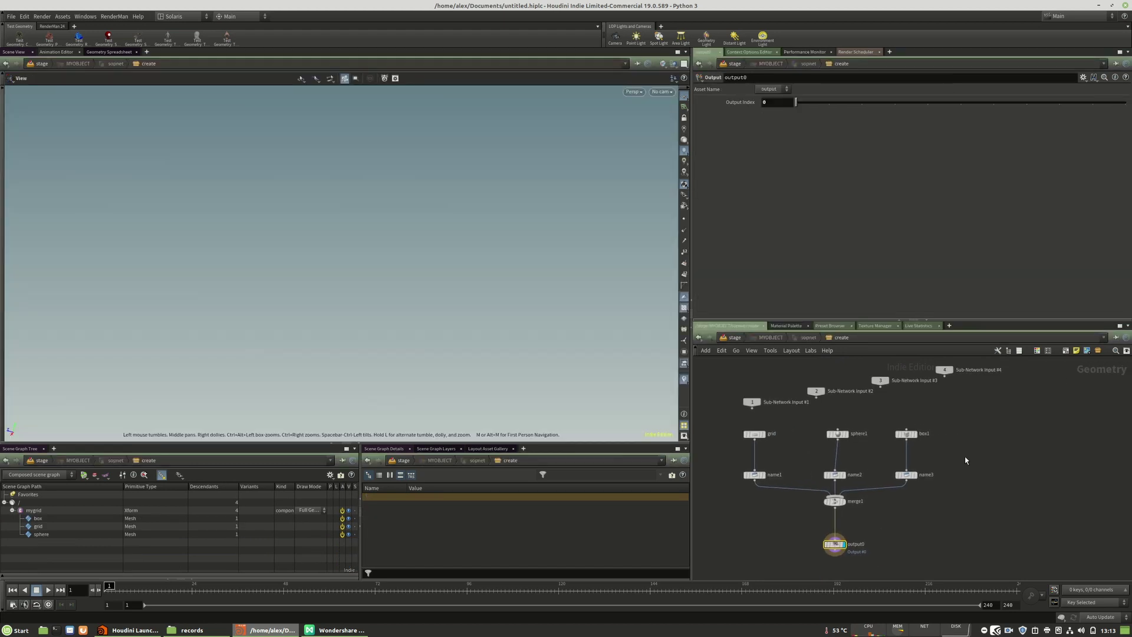
key(Tab)
text(bo)
click(922, 511)
drag(906, 434, 906, 423)
Switch the scene viewport from RenderMan RIS to the standard shaded display and return to the stage network
click(632, 92)
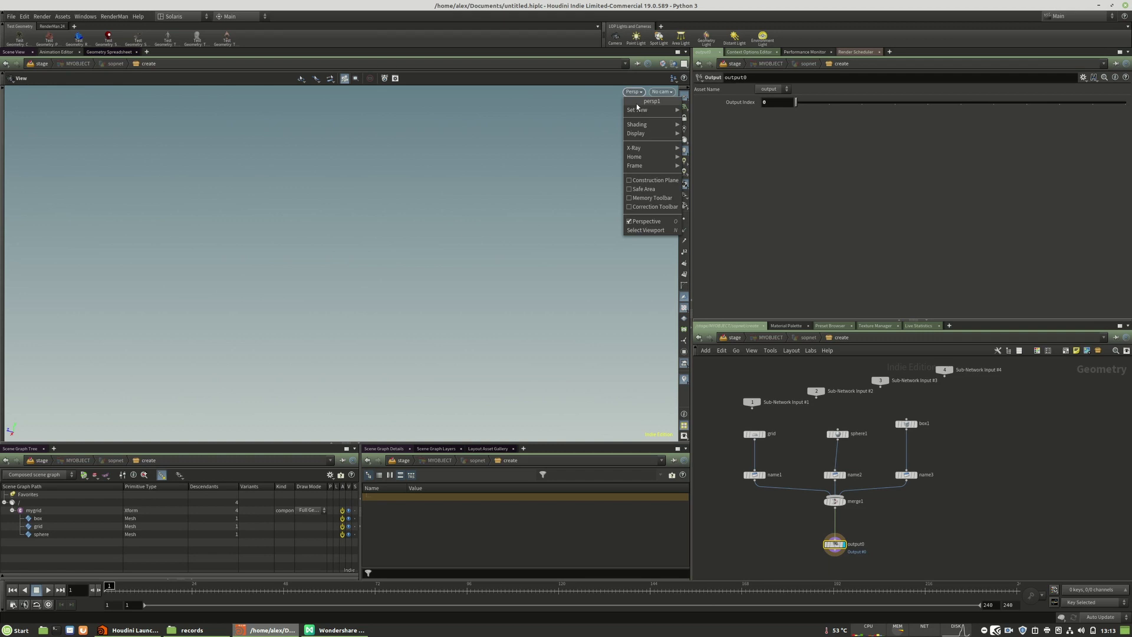
key(u)
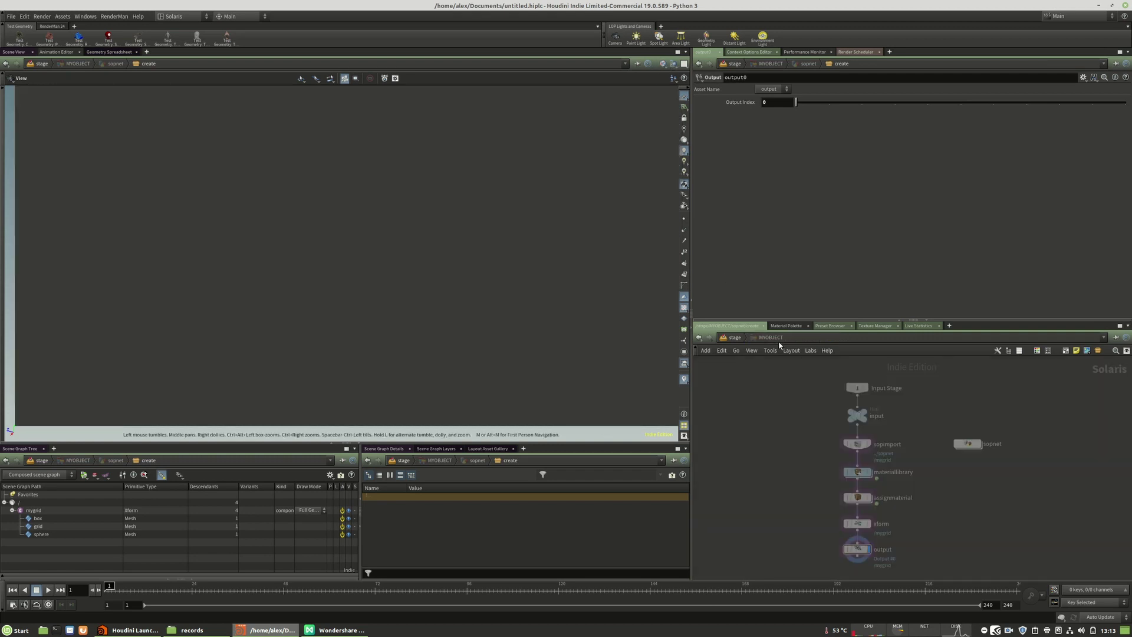
click(617, 92)
click(613, 124)
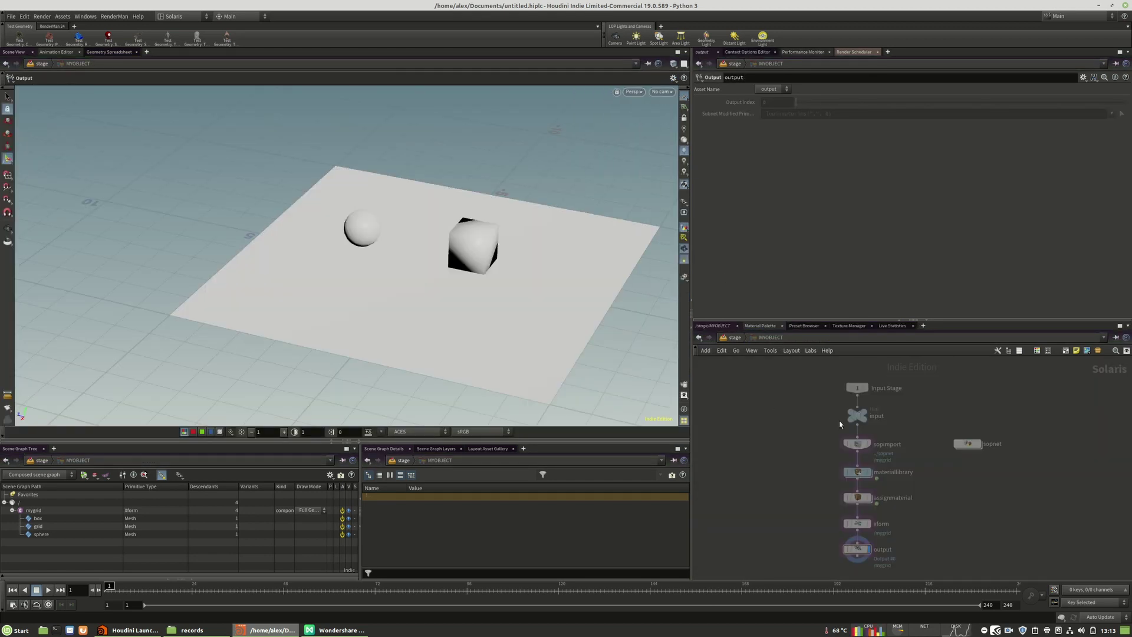
click(740, 338)
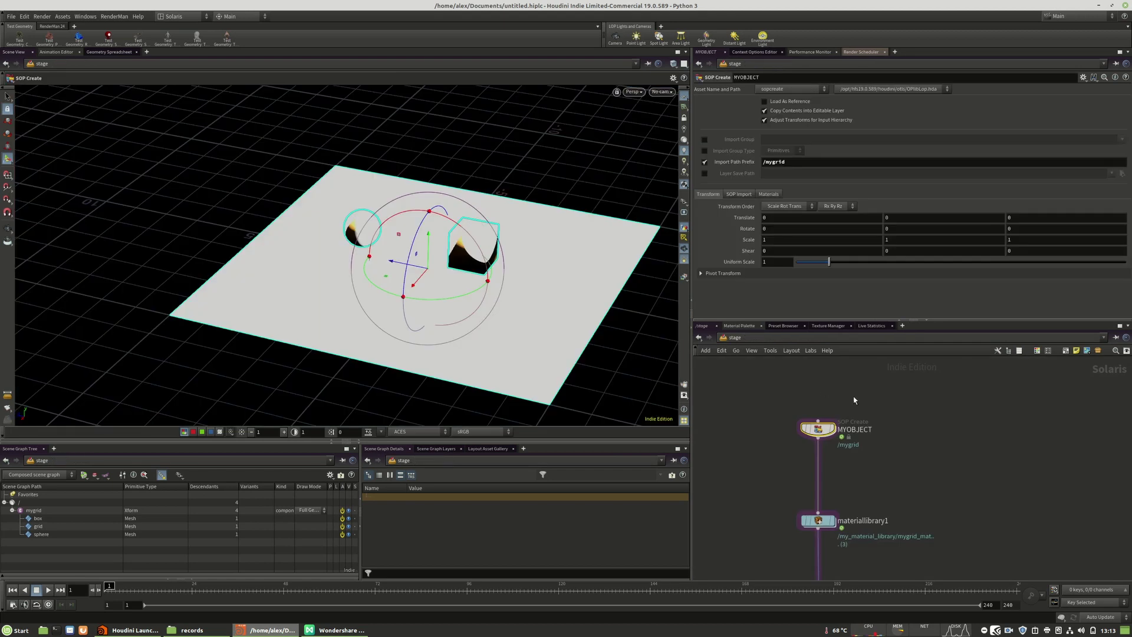
Reopen MYOBJECT's geometry and reshape box1 into a wall about 1 × 4.59 × 7.70, centered near -4.47, 1.48, 0.84 along the grid's edge
double_click(819, 428)
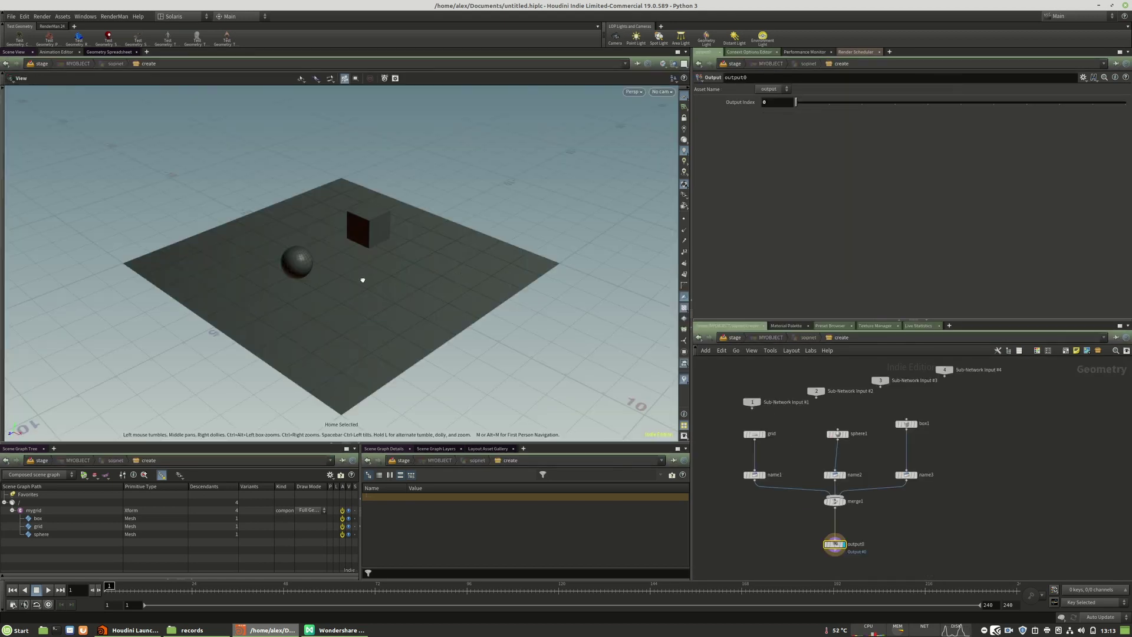
drag(361, 278, 402, 313)
click(906, 422)
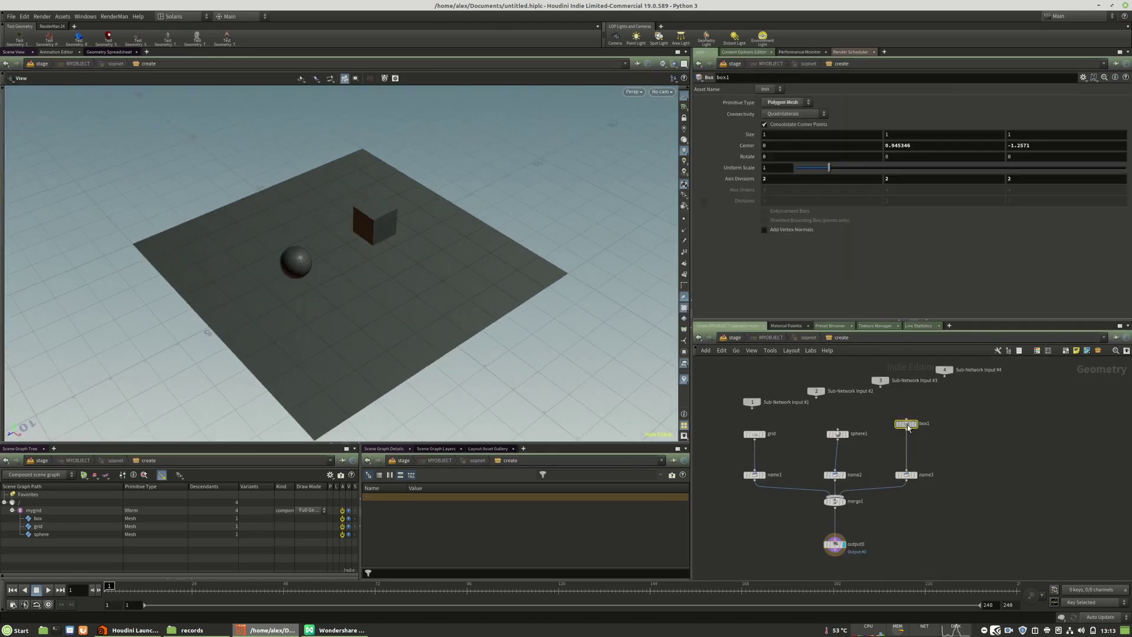
key(Return)
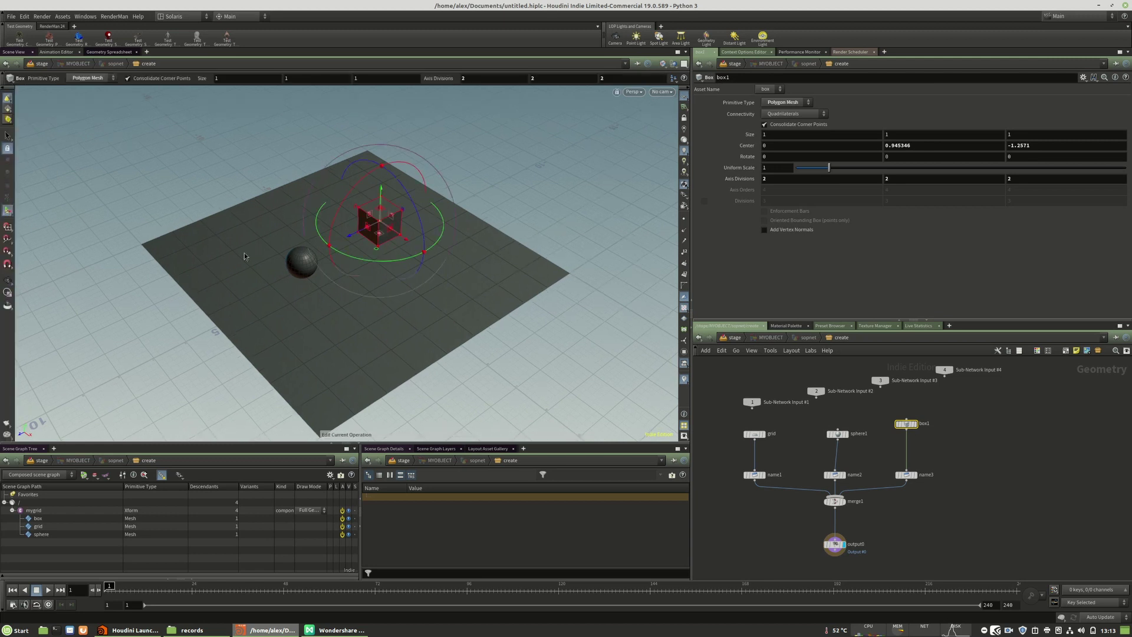
drag(392, 242, 233, 205)
Duplicate the wall box and combine both boxes with a Merge node inserted between box1 and name3
alt+drag(917, 431, 961, 431)
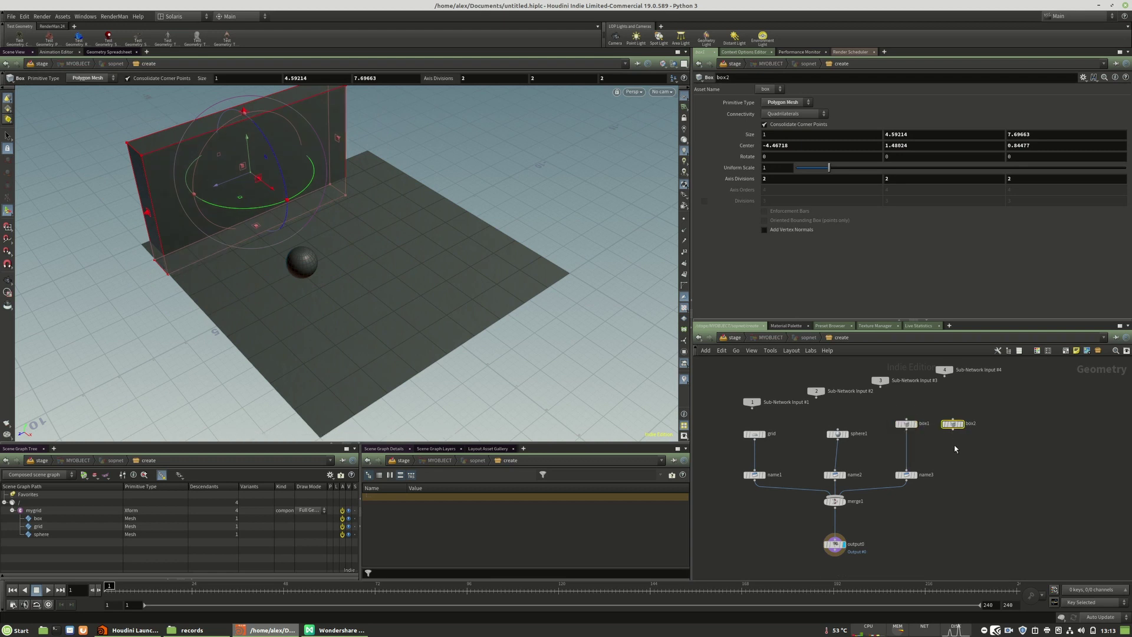
key(Tab)
text(mer)
click(1029, 246)
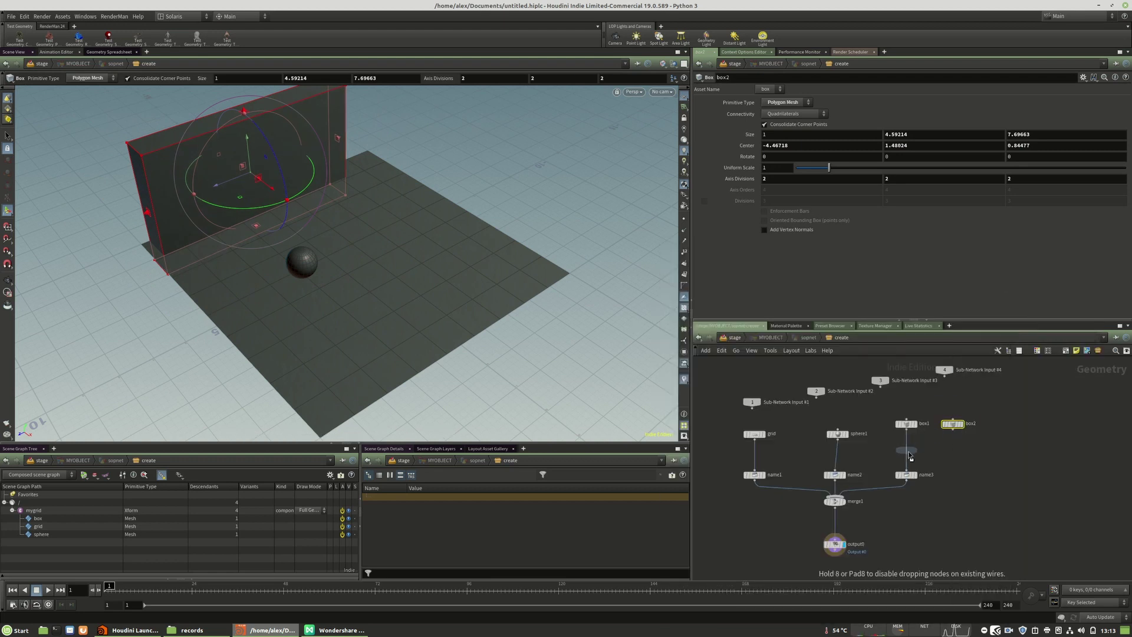
click(906, 449)
click(952, 424)
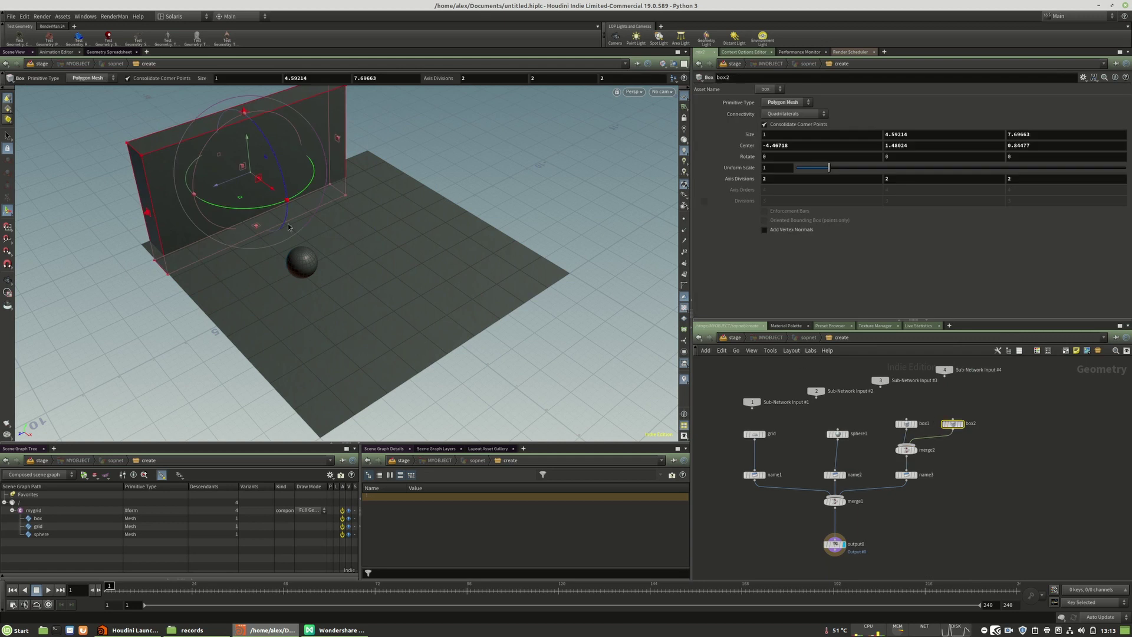
drag(243, 213, 365, 179)
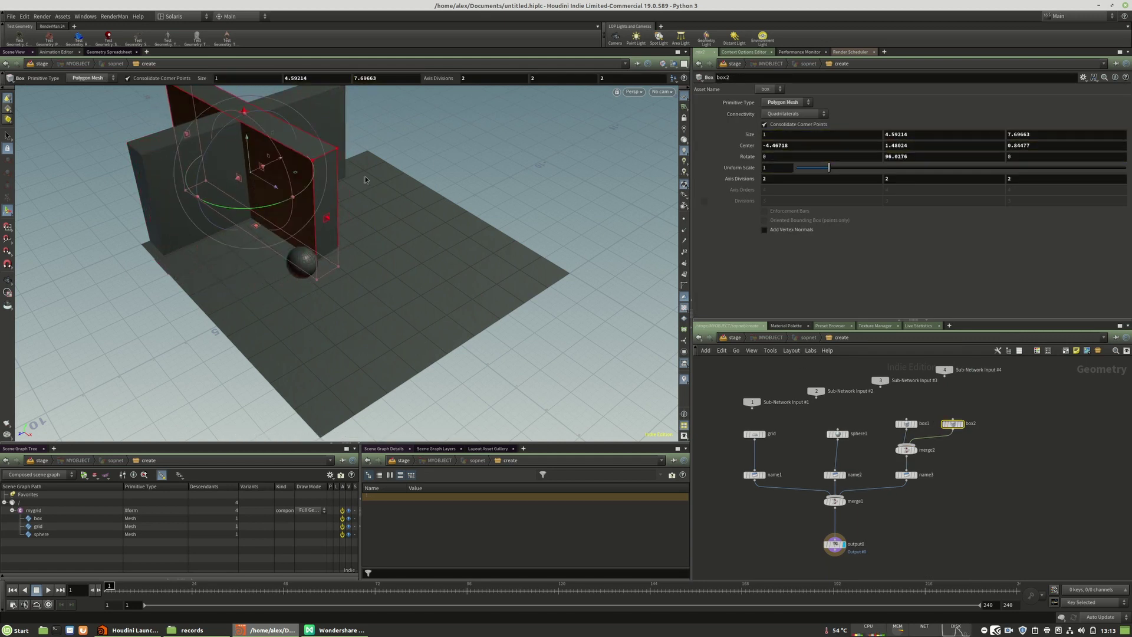
text(0)
key(Return)
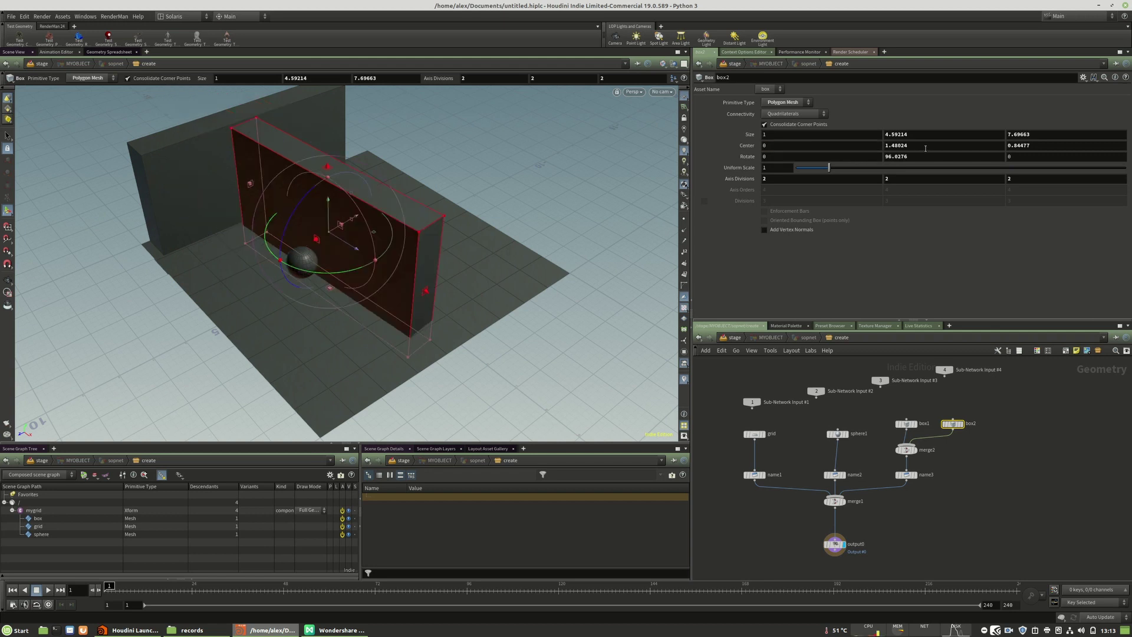
drag(919, 155, 889, 170)
text(90)
key(Return)
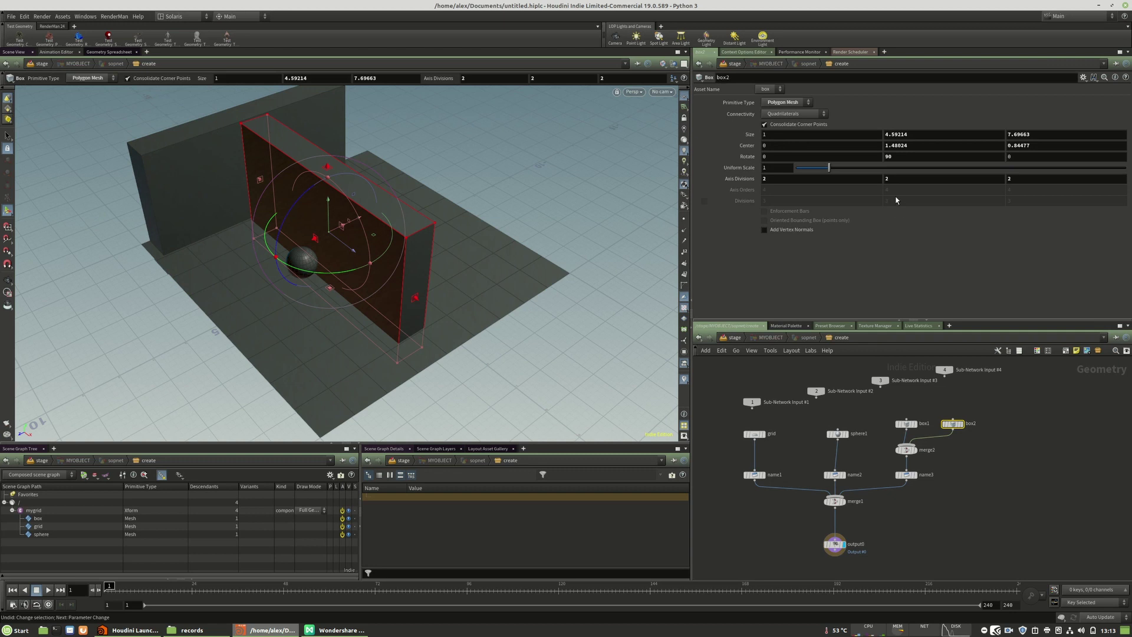
key(ctrl+z)
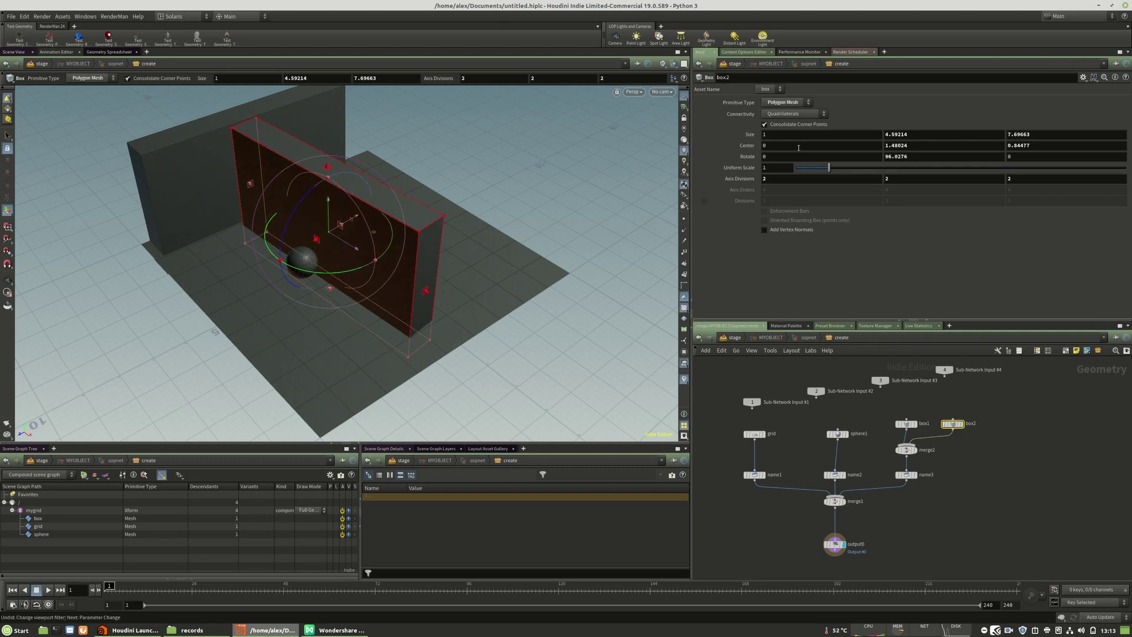
key(ctrl+z)
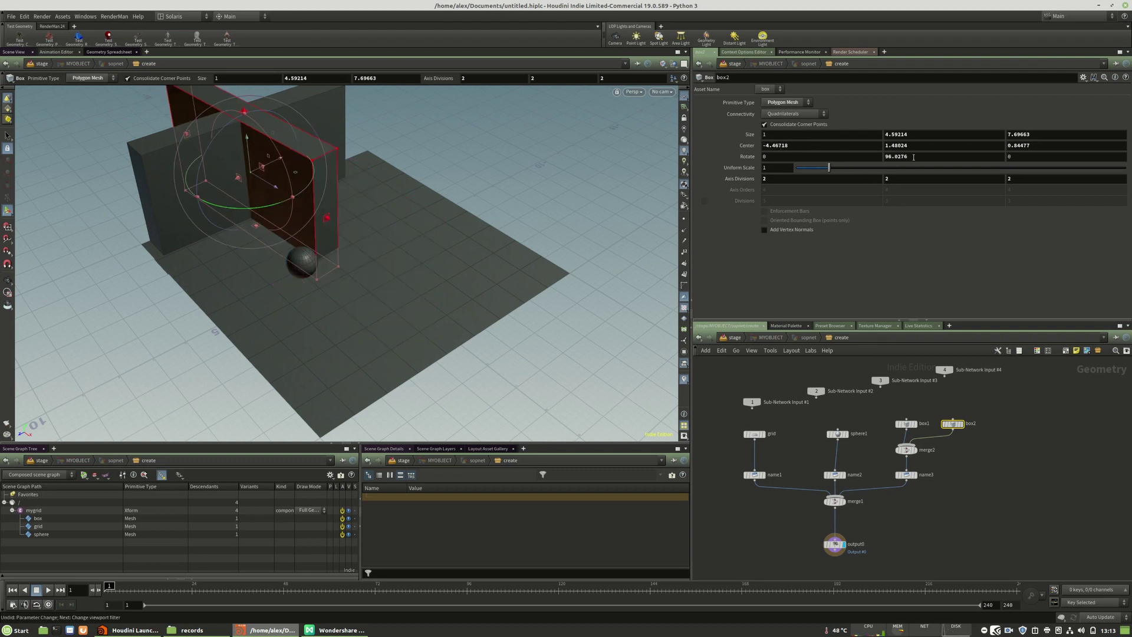
Set the duplicated wall's Y rotation to 90 and move it to the adjacent grid edge, centered near -1.48, 1.65, 4
text(90)
key(Return)
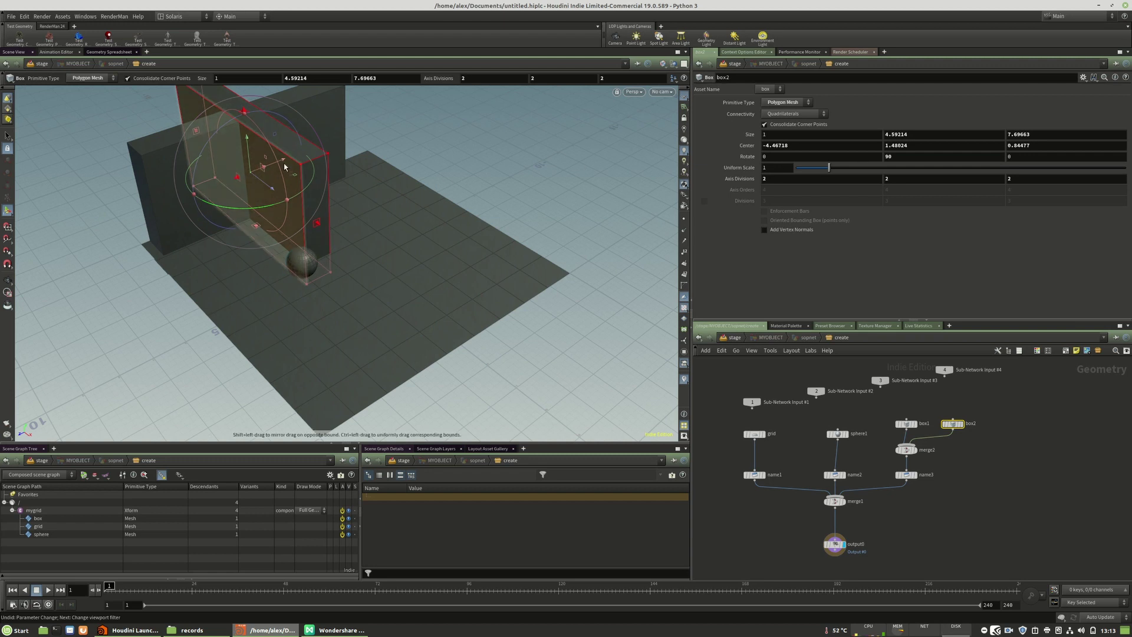
drag(283, 161, 213, 224)
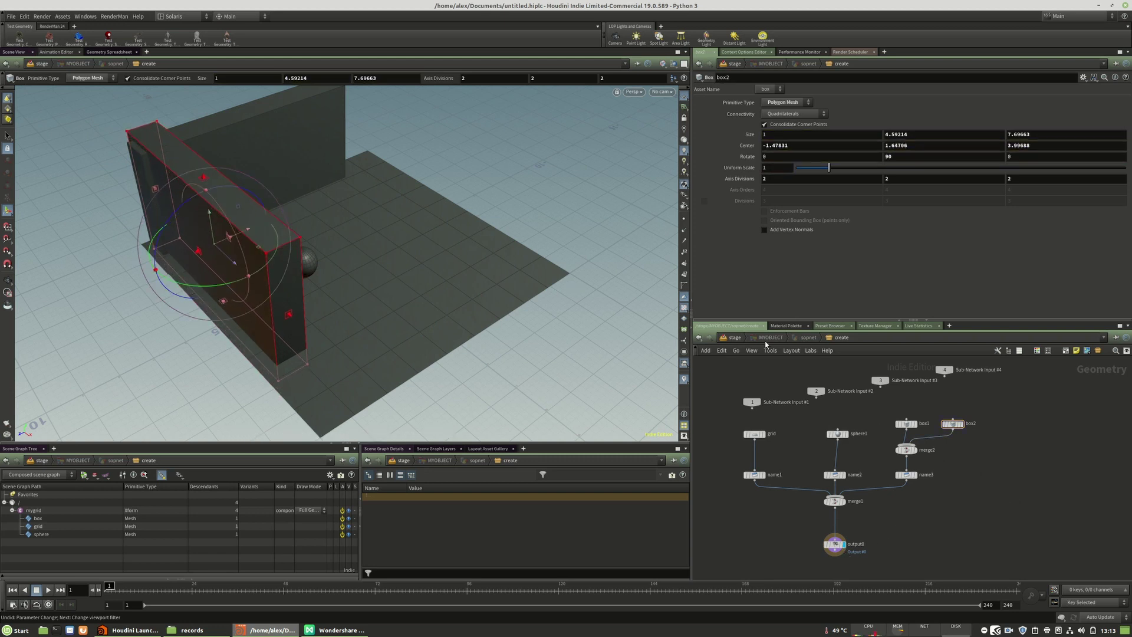
Return to the stage network and switch the viewport renderer to RenderMan RIS
click(746, 339)
alt+drag(504, 280, 353, 232)
alt+middle_drag(352, 233, 345, 286)
click(633, 92)
click(632, 174)
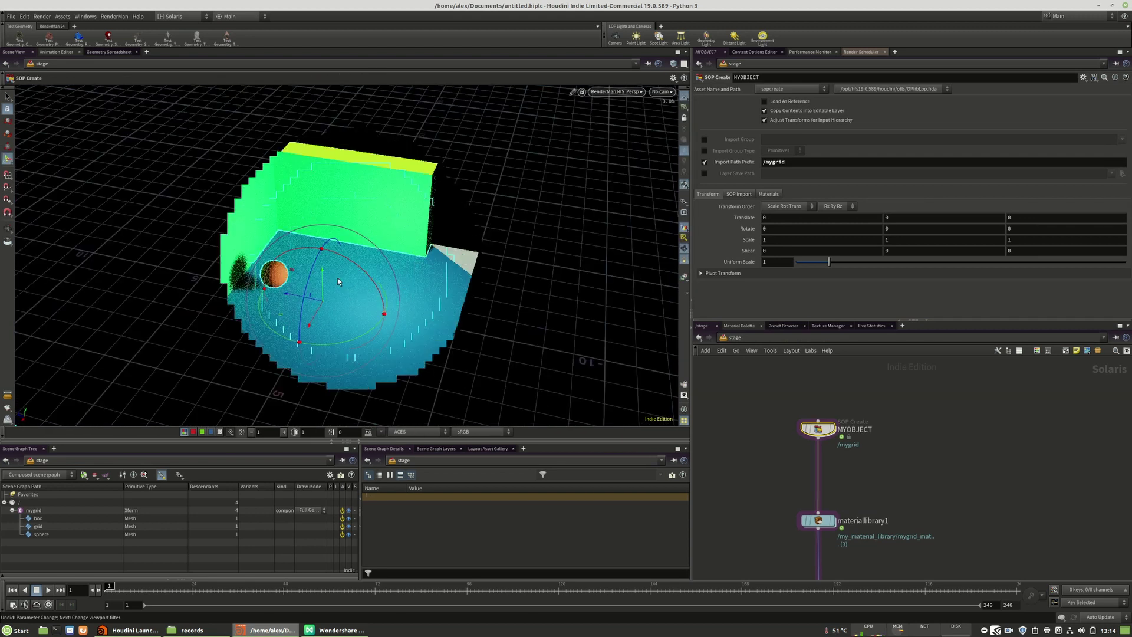
Select distantlight1 and rotate it slightly to change how its light falls across the floor by the walls
middle_drag(903, 464, 947, 366)
middle_drag(946, 464, 982, 374)
middle_drag(990, 495, 991, 448)
middle_drag(960, 516, 967, 470)
middle_drag(931, 416, 926, 451)
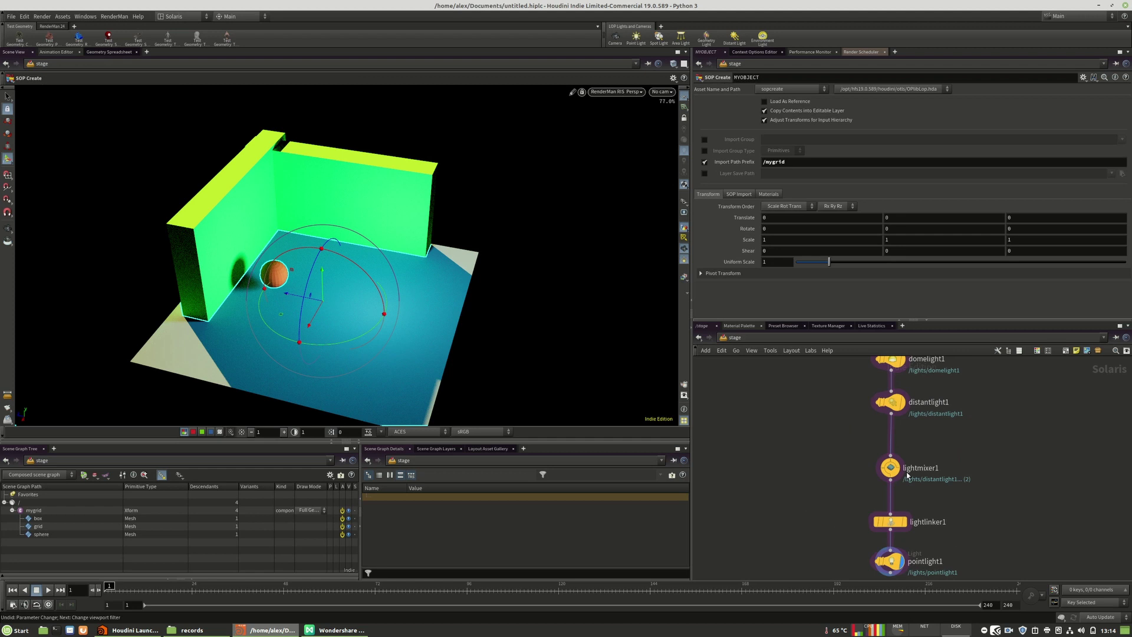
click(890, 402)
drag(318, 326, 333, 324)
Delete the domelight1, lightmixer1 and lightlinker1 nodes and move pointlight1 up beneath distantlight1
middle_drag(985, 440, 978, 492)
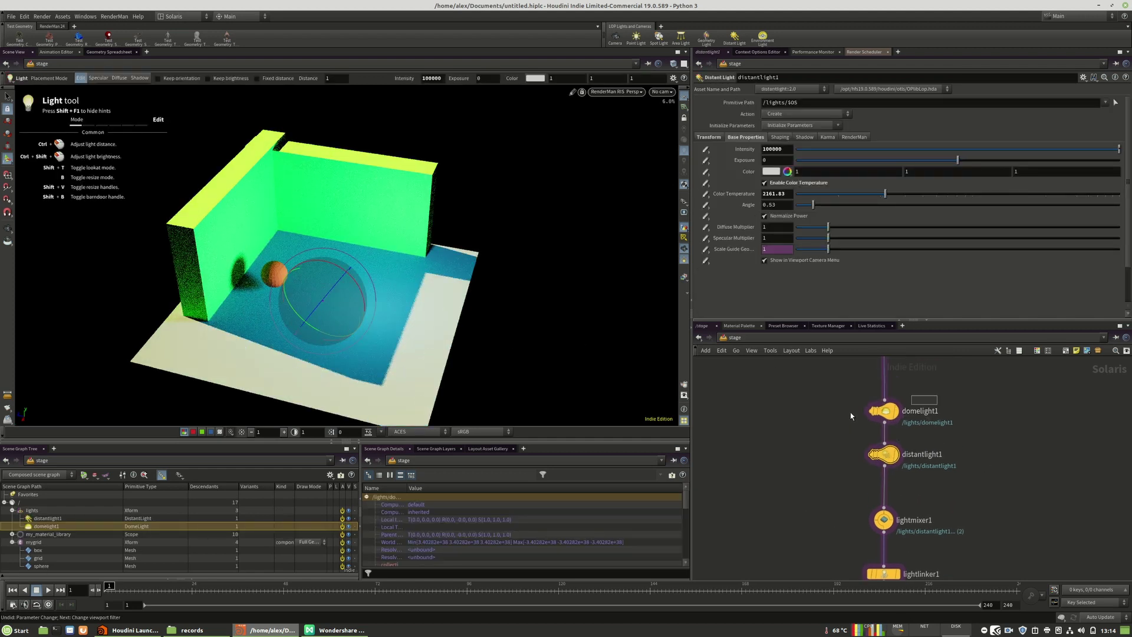
key(Delete)
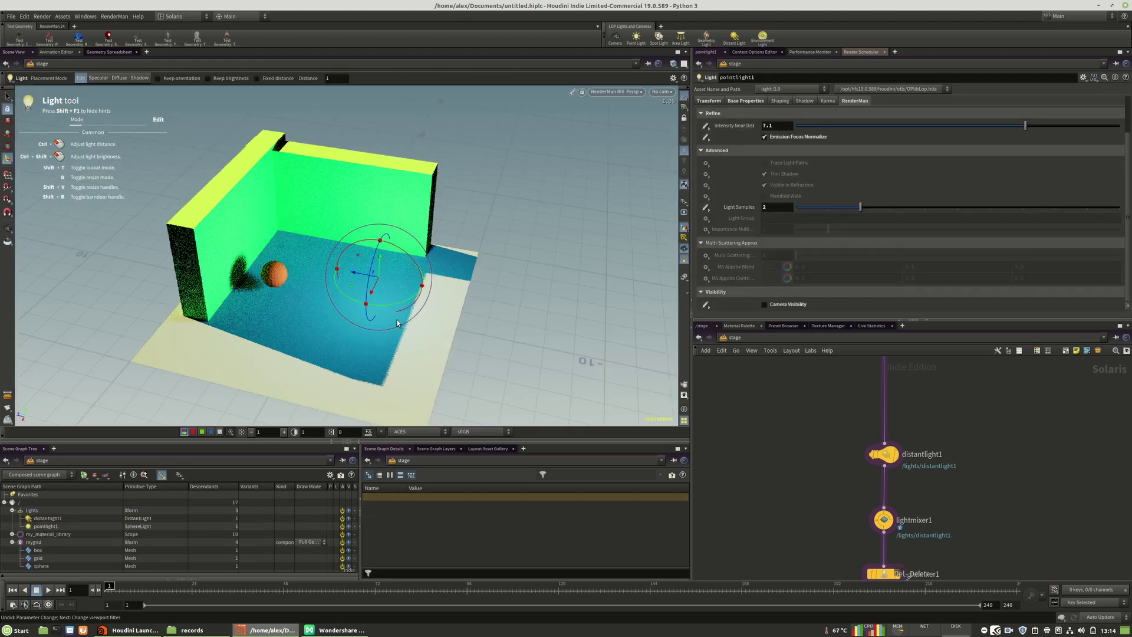
middle_drag(1011, 524, 1027, 459)
drag(944, 442, 849, 472)
key(Delete)
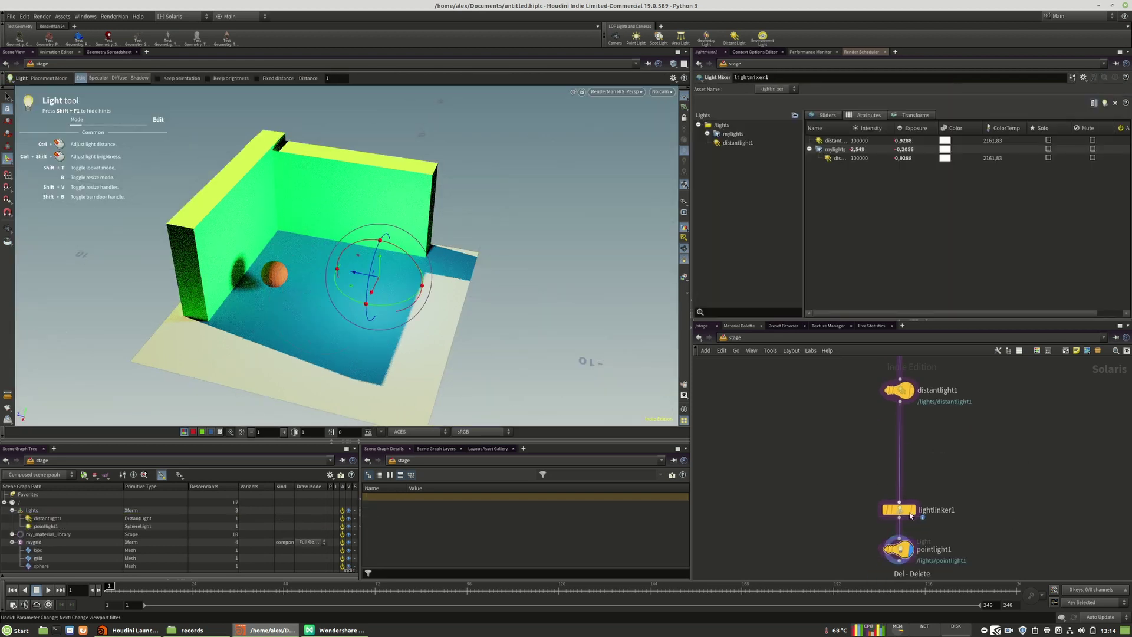
click(911, 510)
key(Delete)
drag(900, 548, 900, 458)
middle_drag(955, 434, 966, 518)
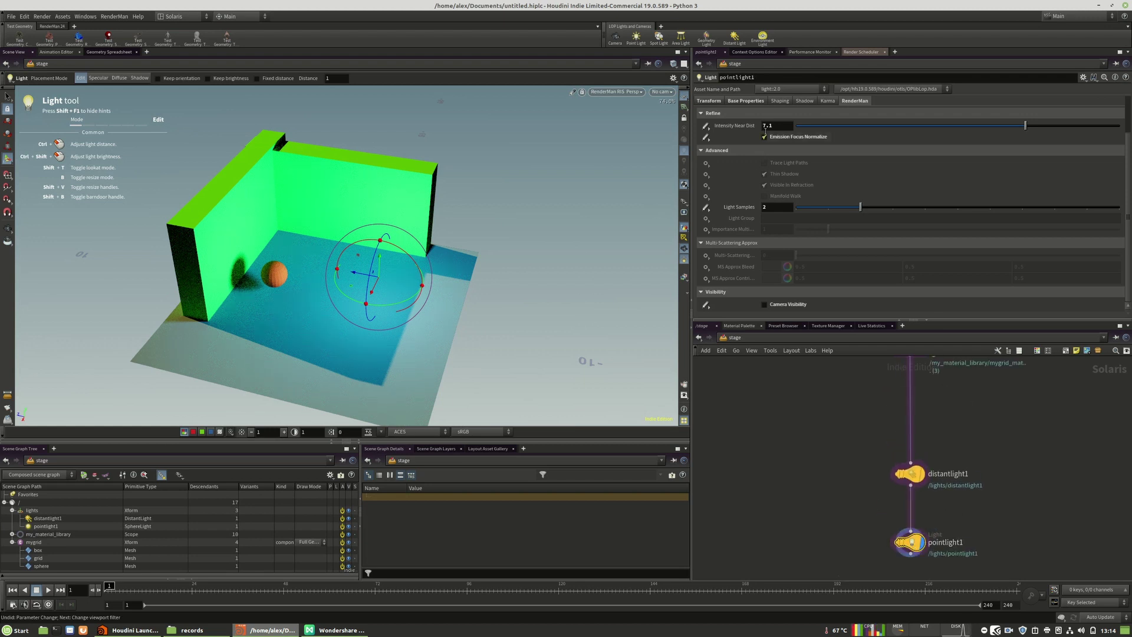
Set the point light's intensity to 0
click(745, 100)
text(00)
key(Return)
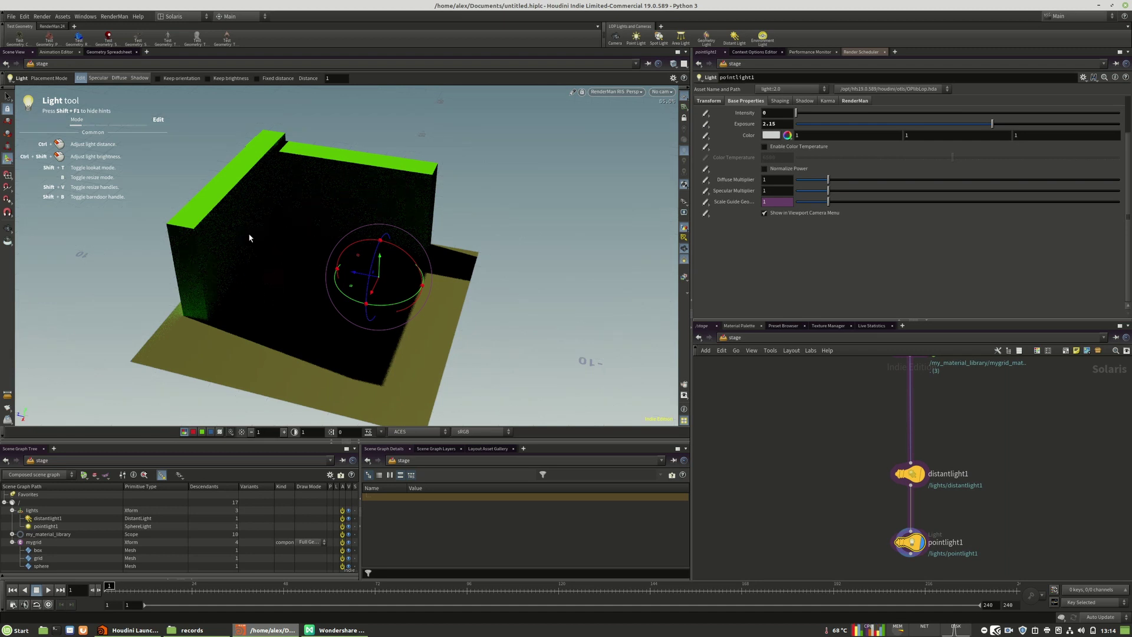
Rotate the distant light so the walls' shadow covers less of the floor
middle_drag(1035, 455, 1020, 535)
middle_drag(968, 409, 968, 383)
middle_drag(936, 526, 942, 472)
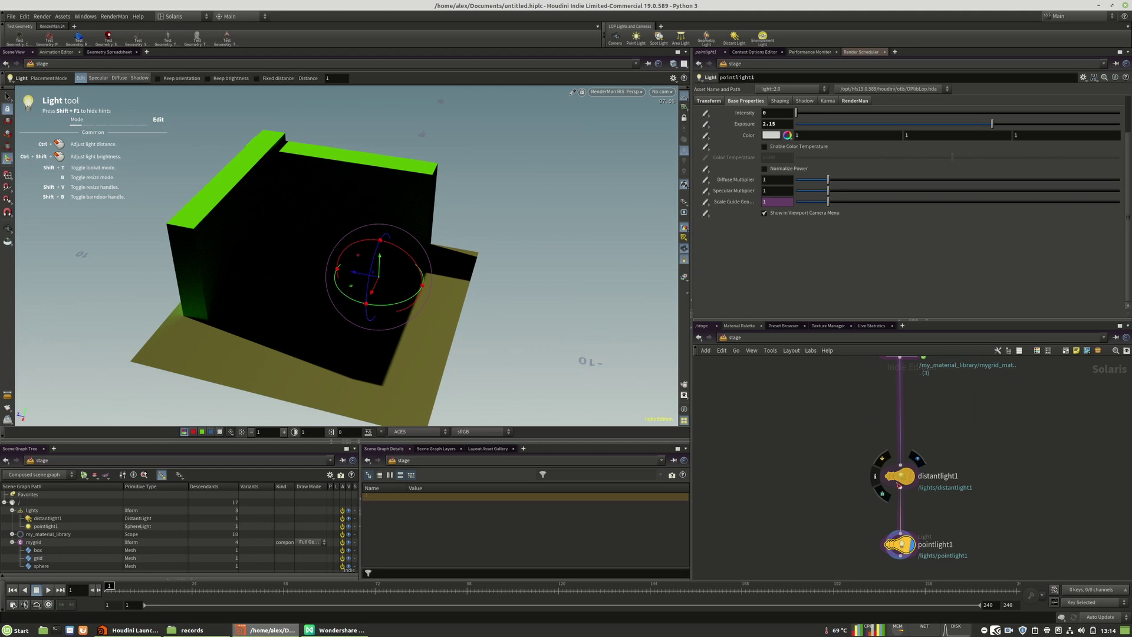
click(899, 475)
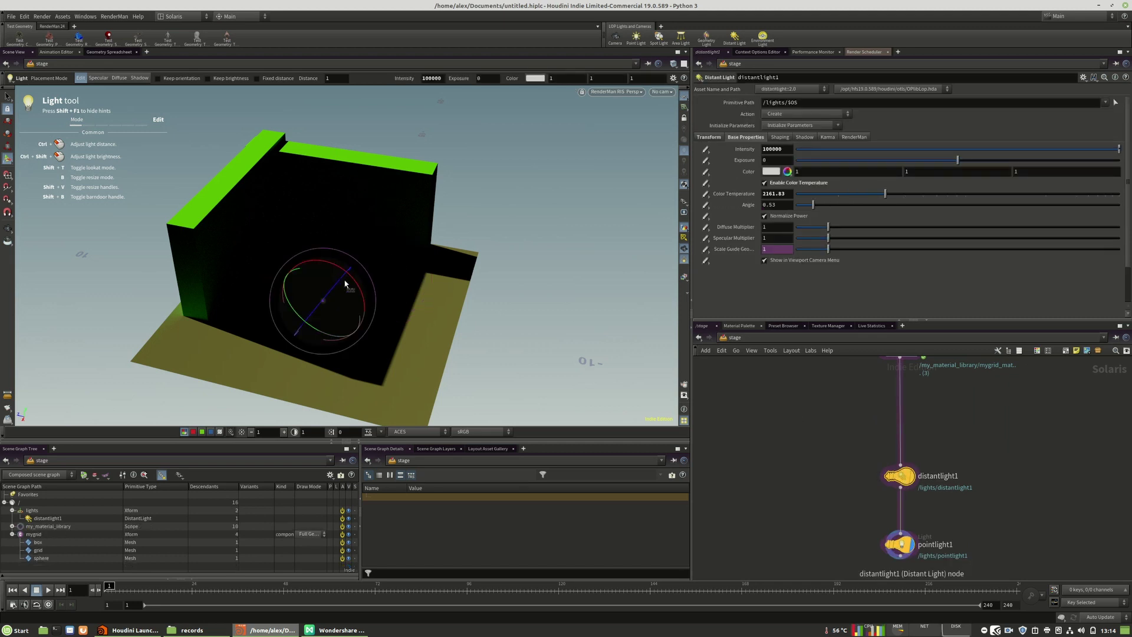
drag(352, 279, 354, 292)
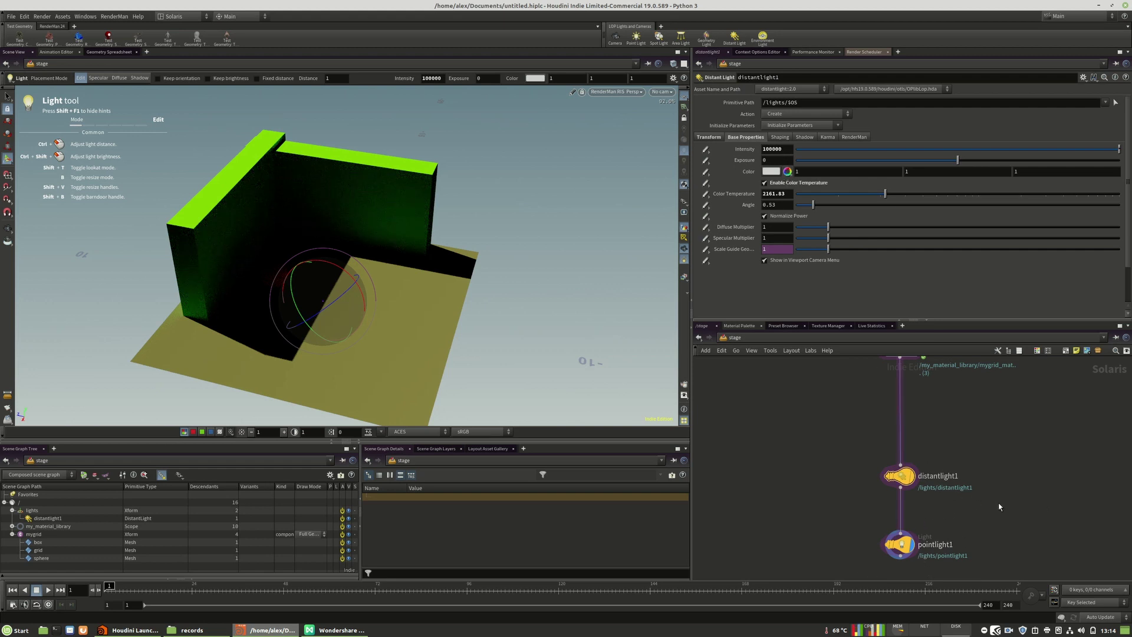
Insert an Area Light node between materiallibrary1 and distantlight1
key(BackSpace)
key(Return)
key(Tab)
text(are)
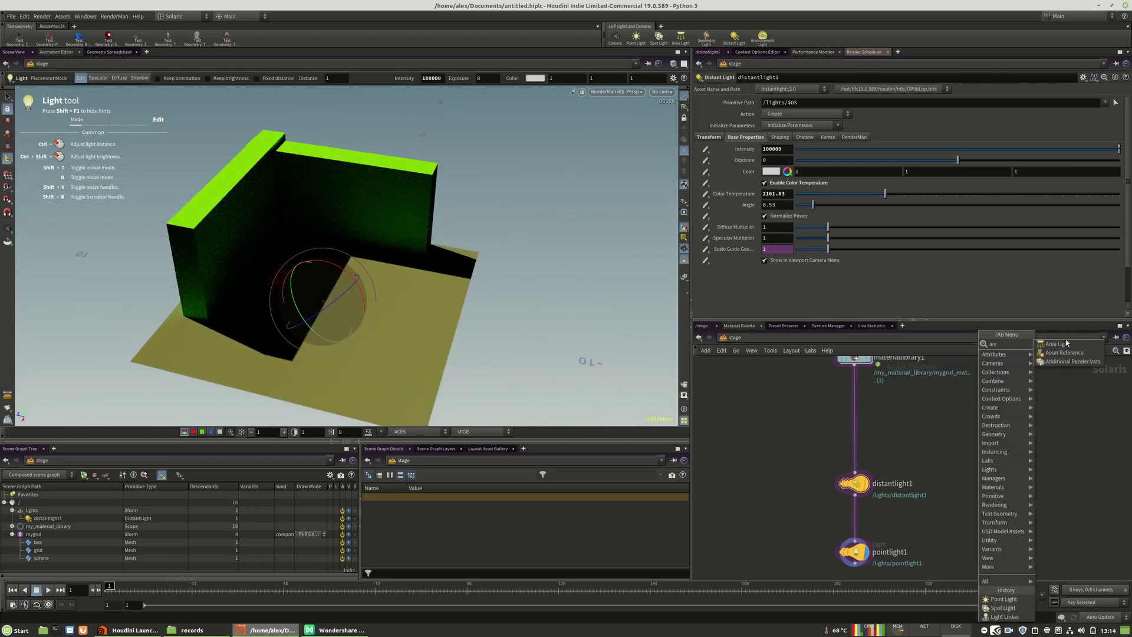
click(1064, 344)
click(852, 436)
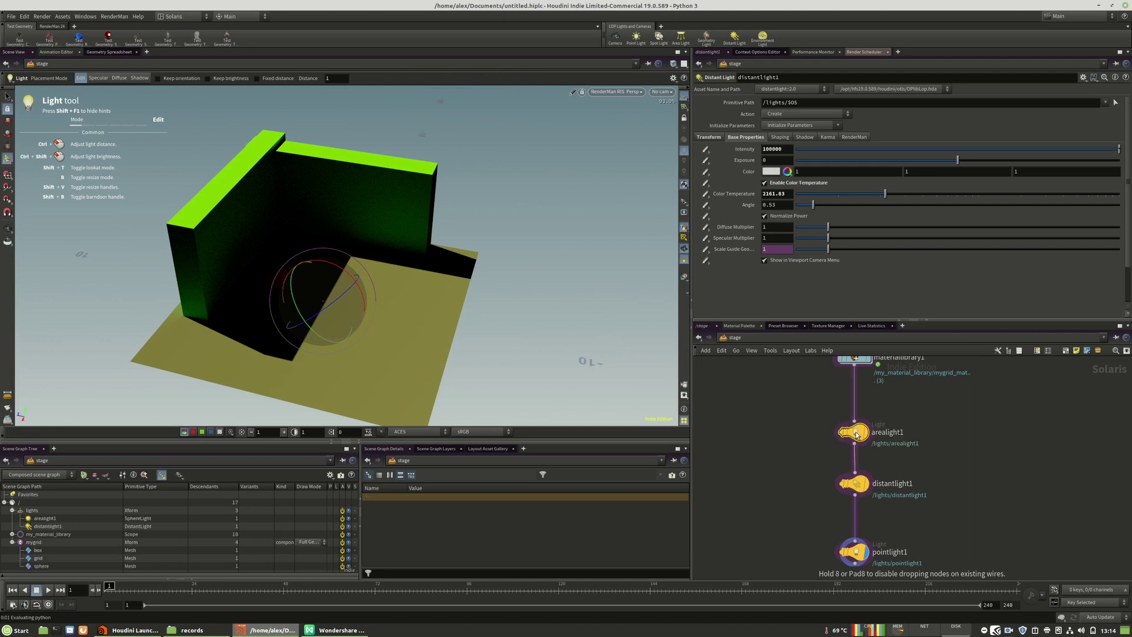
Move the area light to about -3.09 in Z and rotate it about 7 degrees around Z
drag(377, 310, 424, 318)
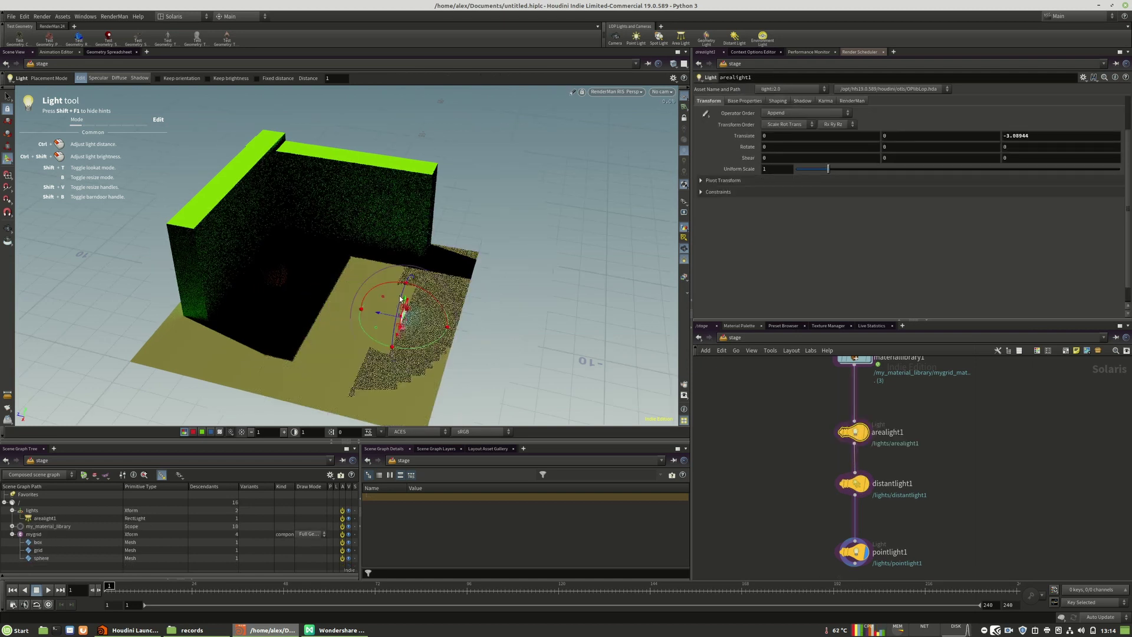
drag(405, 277, 408, 252)
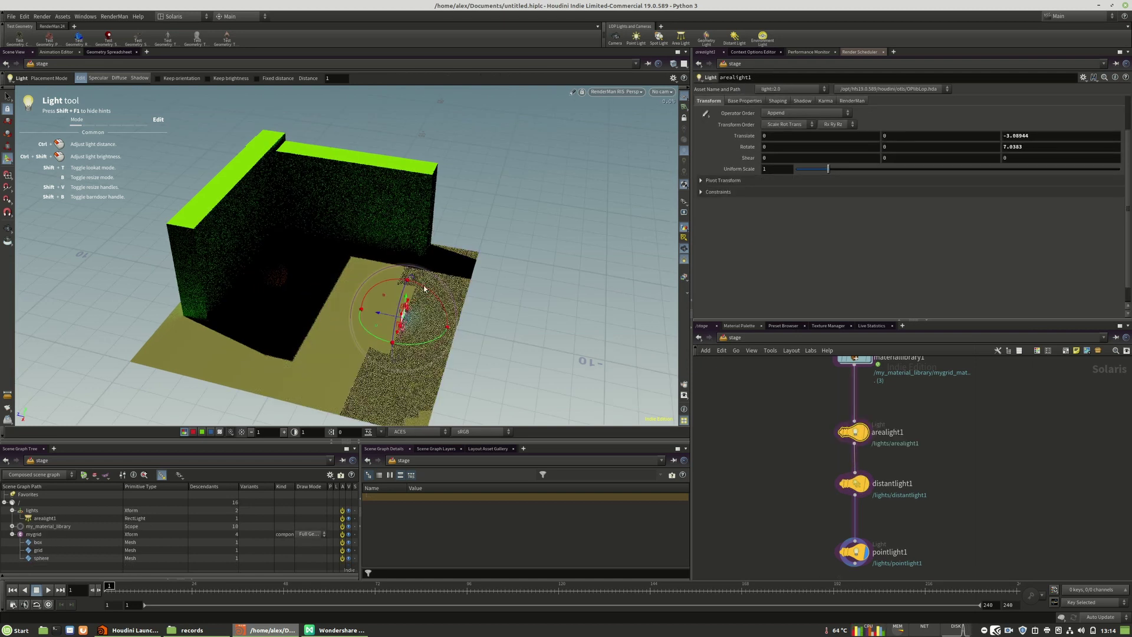
alt+drag(489, 288, 384, 230)
Set the area light's intensity to 1000
click(737, 100)
click(778, 114)
text(00)
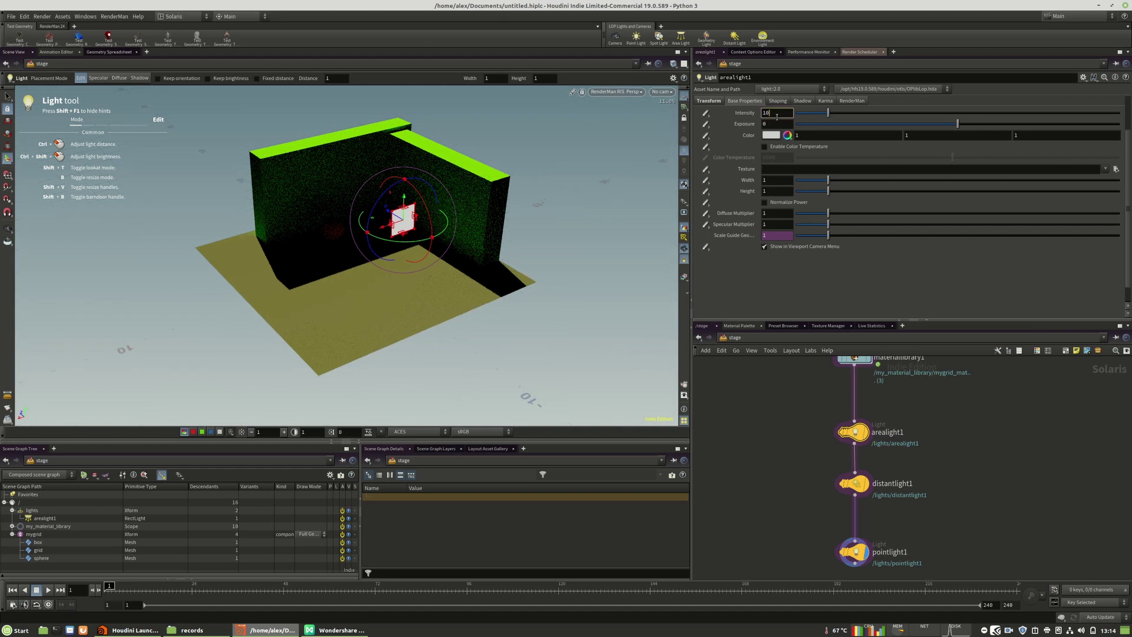
key(Return)
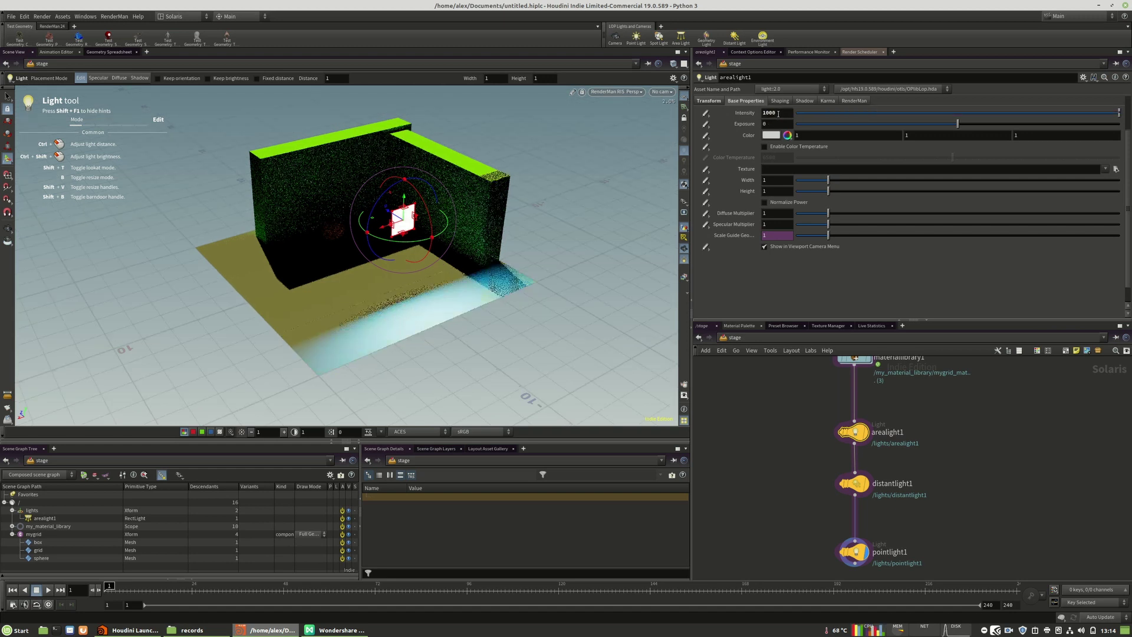
Rotate the area light to face the walled corner and set its intensity to 10
drag(393, 242, 387, 180)
double_click(781, 116)
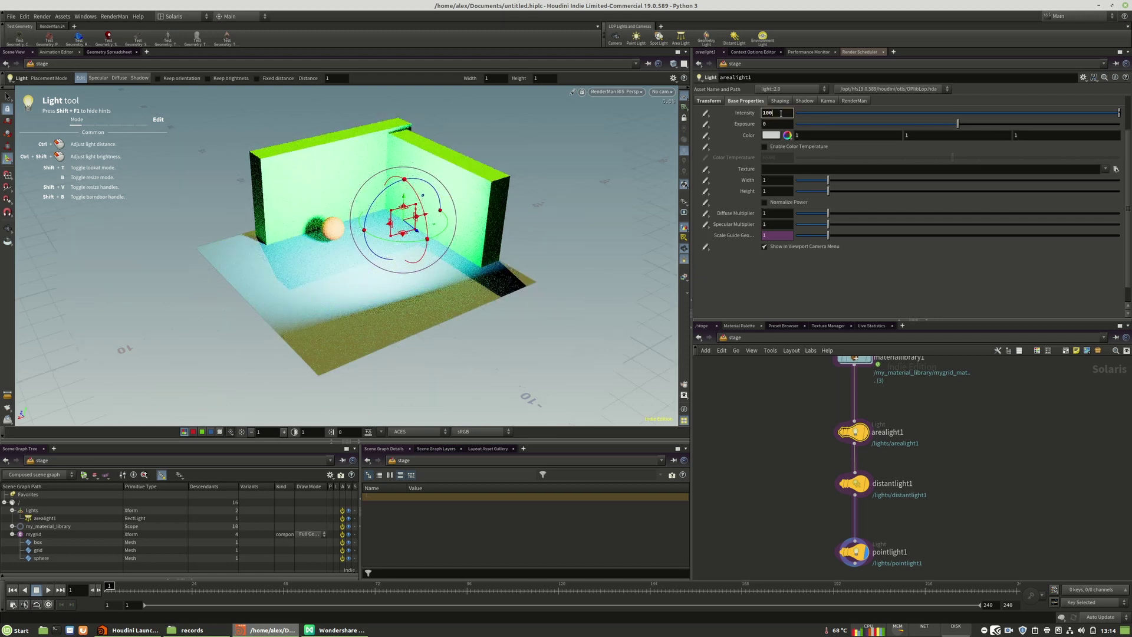
text(10)
key(Return)
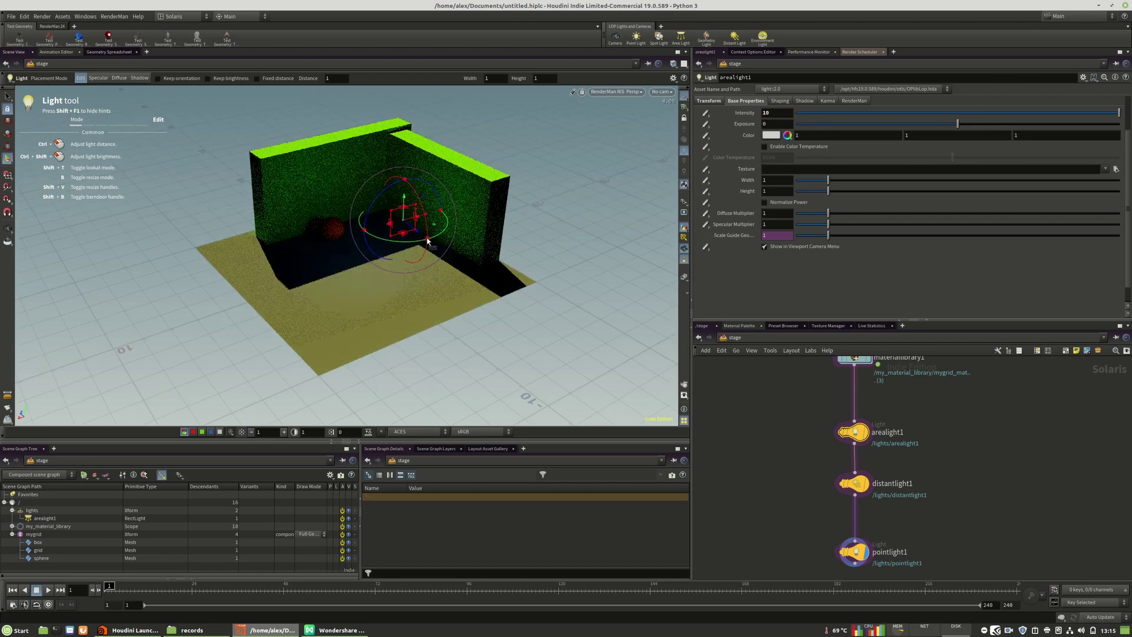
Enlarge the area light to about 1.74 wide by 2.83 high and lower it towards the floor
mouse_move(414, 231)
mouse_down()
mouse_move(426, 260)
mouse_move(423, 250)
mouse_up()
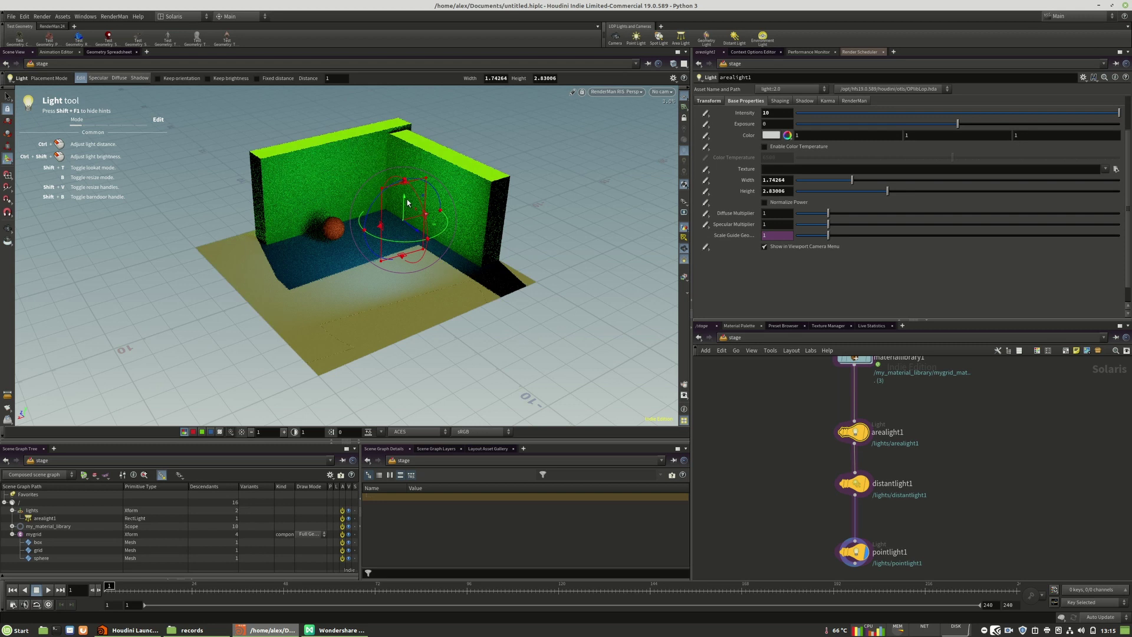
drag(405, 200, 403, 231)
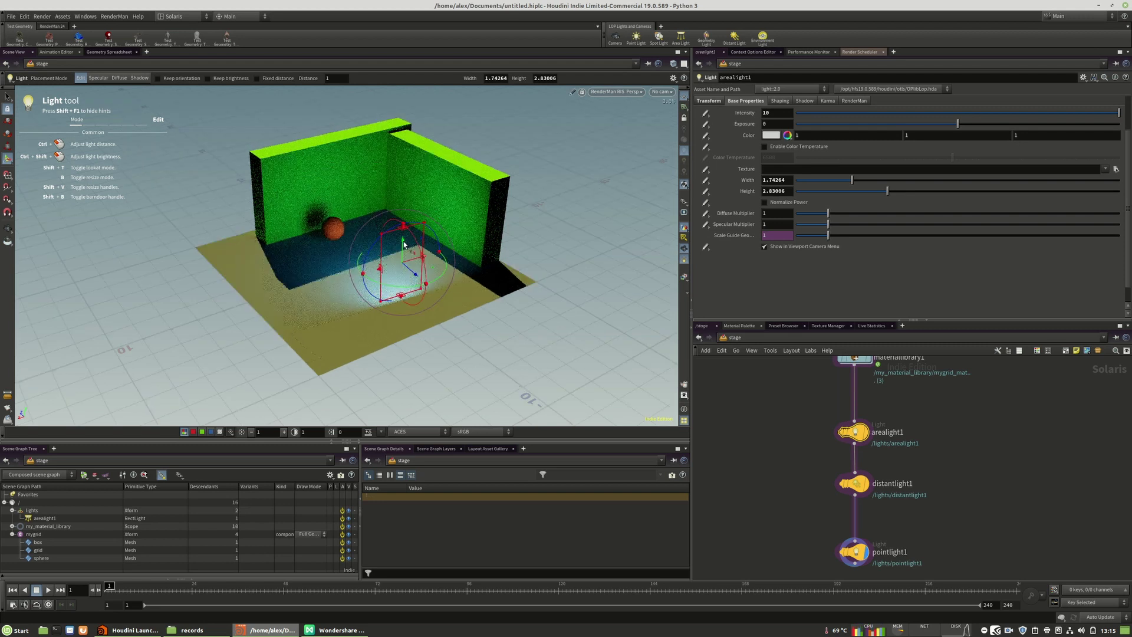
alt+drag(336, 268, 405, 272)
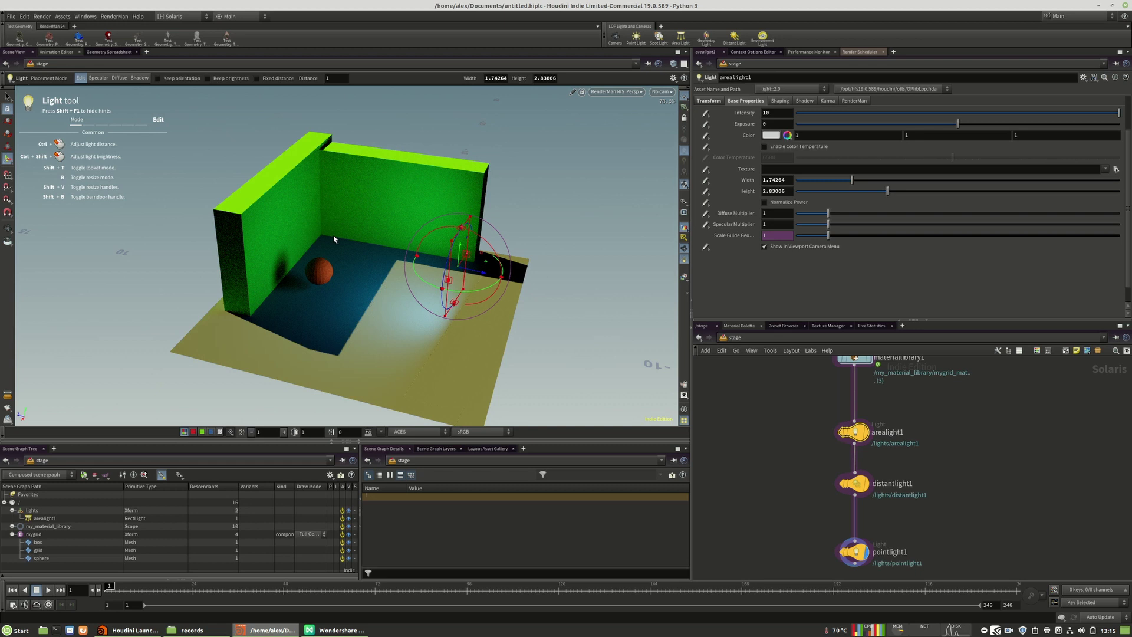
Move pointlight1 close to the sphere, on the side facing the wall
click(854, 551)
drag(321, 255, 292, 281)
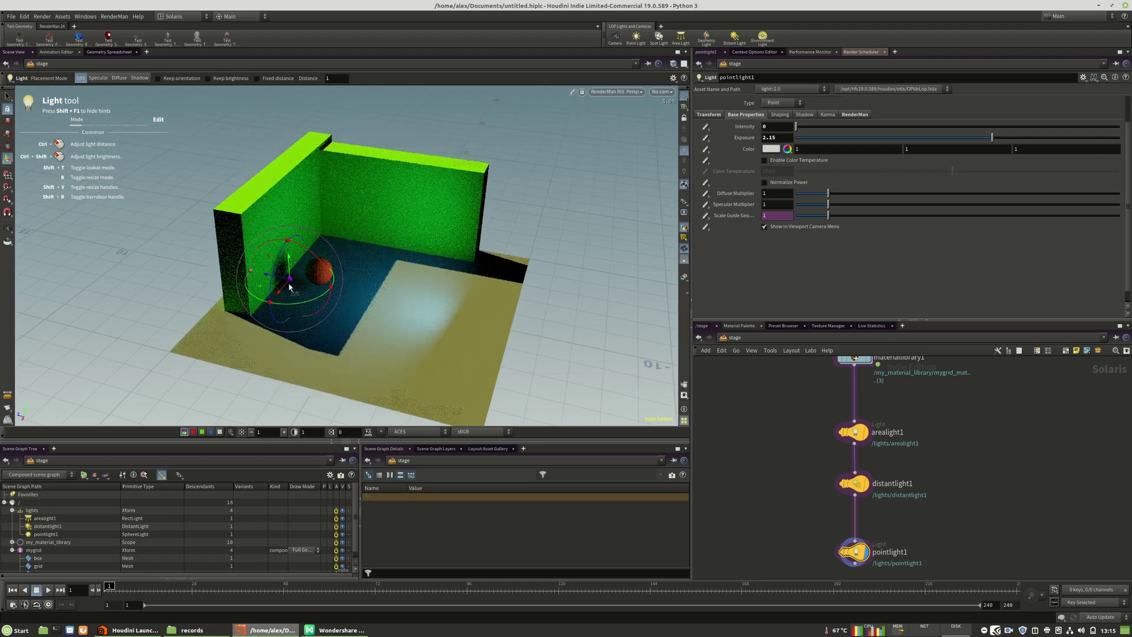
key(Escape)
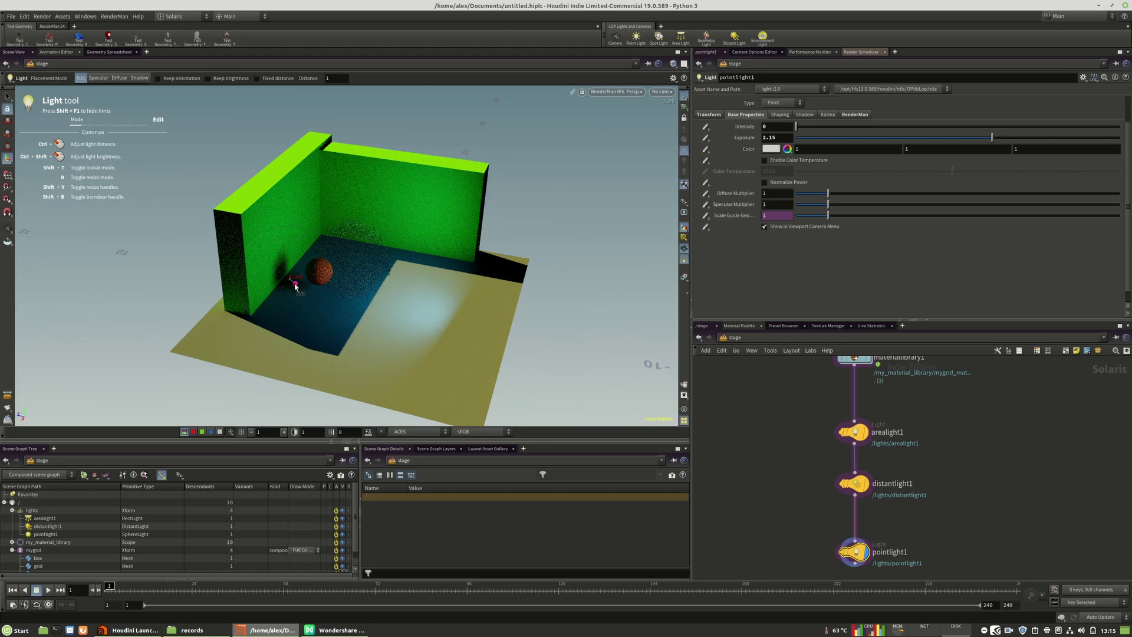
alt+drag(327, 267, 377, 230)
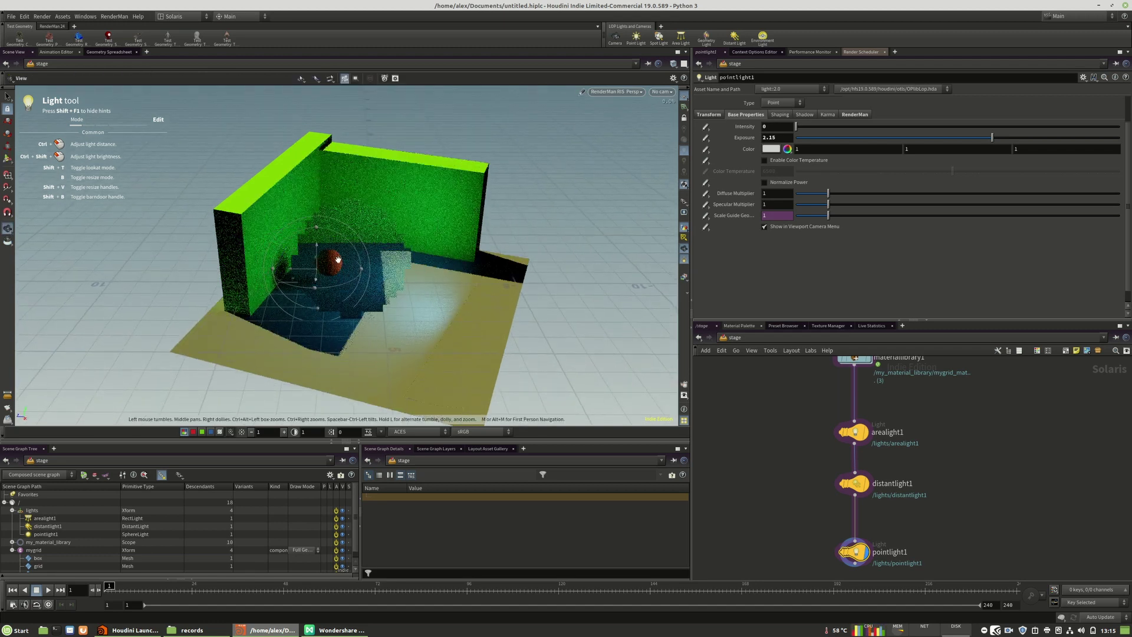
alt+drag(323, 268, 344, 279)
key(Return)
Inspect the point light's placement in the Houdini GL viewport and return the renderer to RenderMan RIS
click(615, 92)
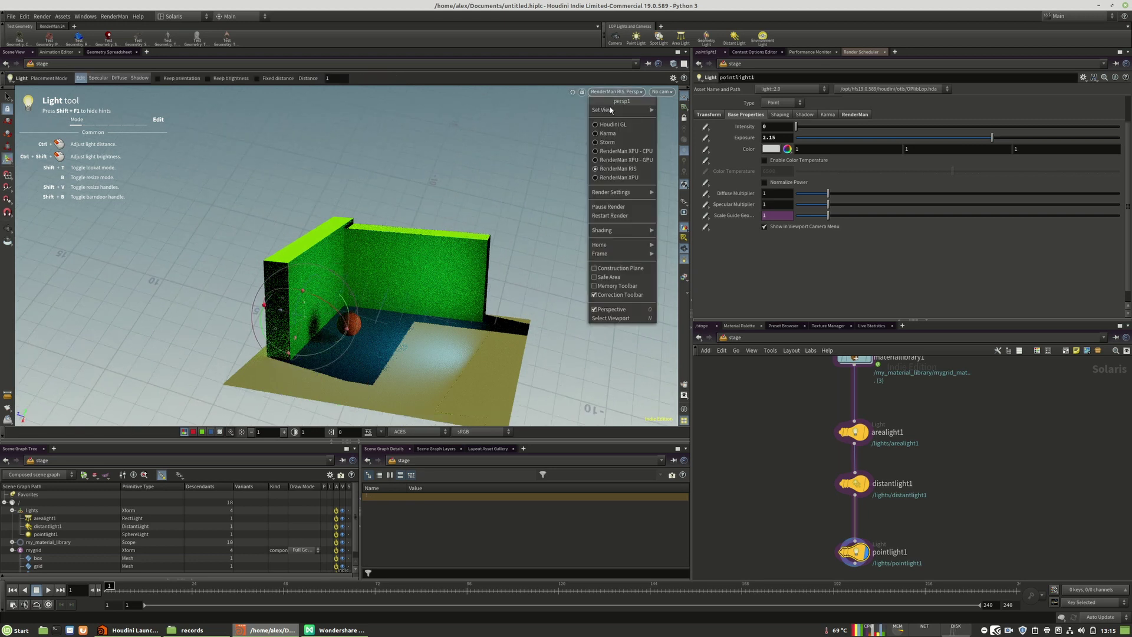
click(613, 125)
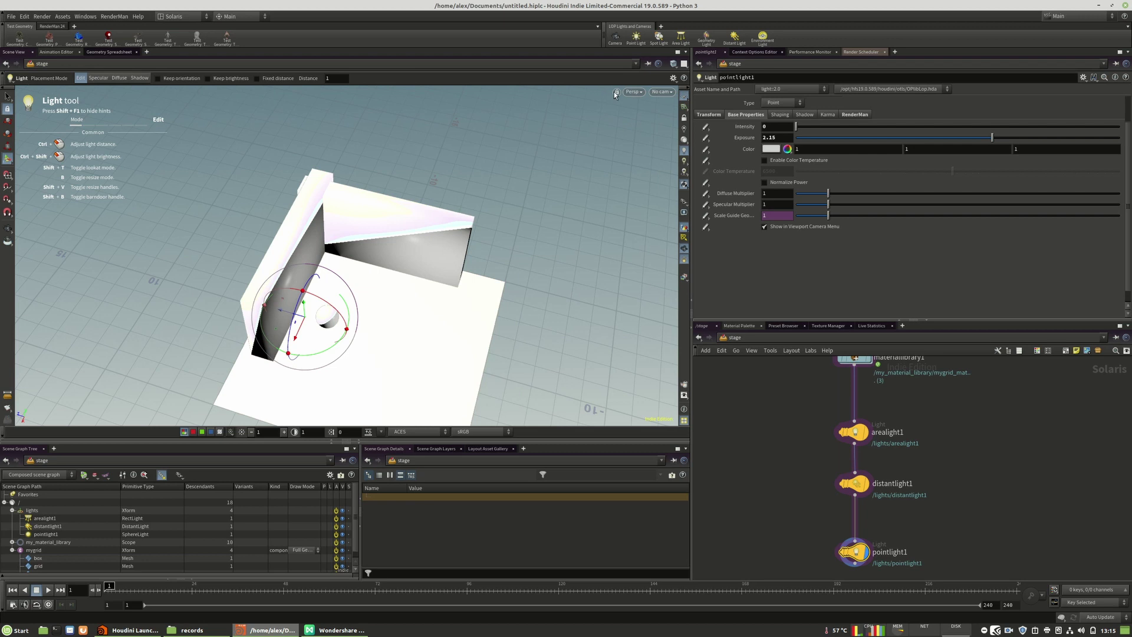
click(633, 92)
click(653, 169)
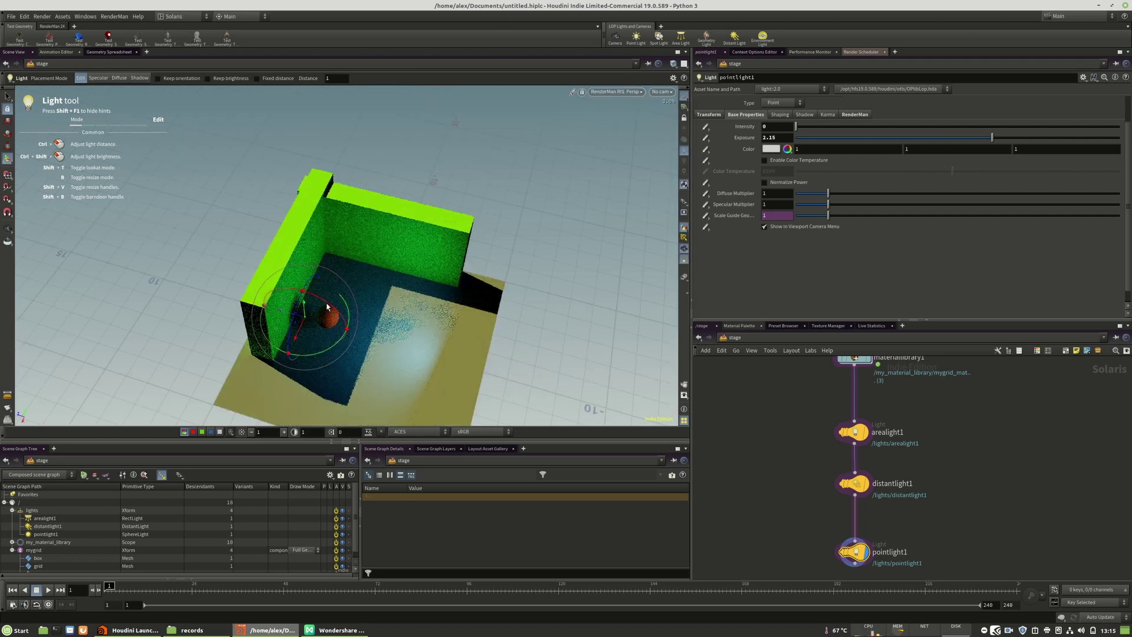
Raise the point light's intensity to about 2.93
key(Escape)
drag(307, 321, 352, 322)
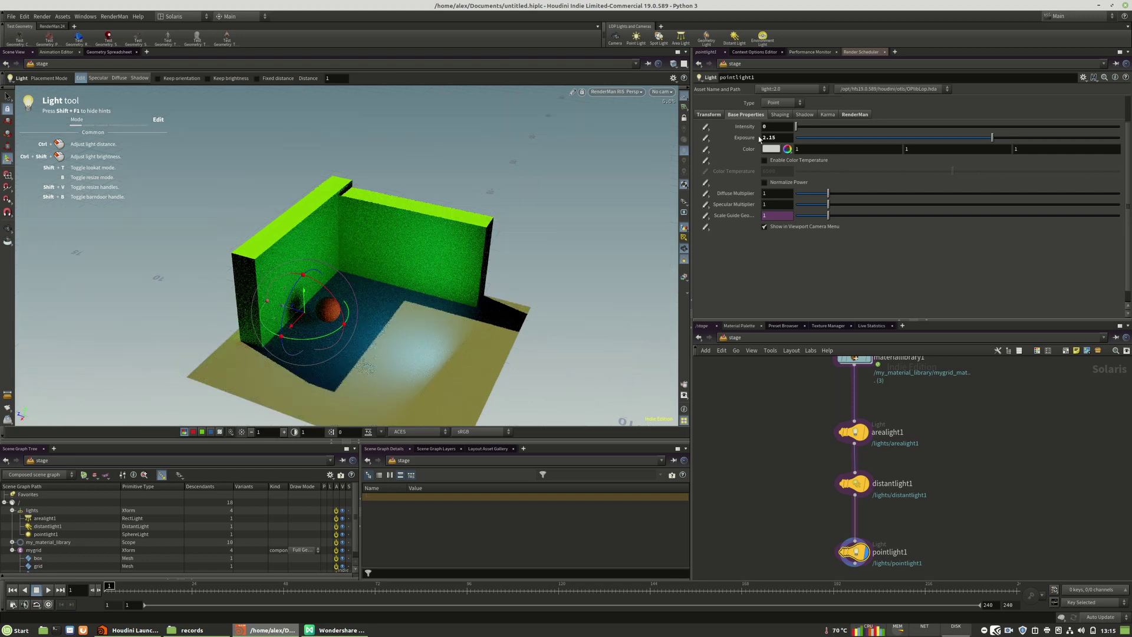
drag(799, 130, 1120, 128)
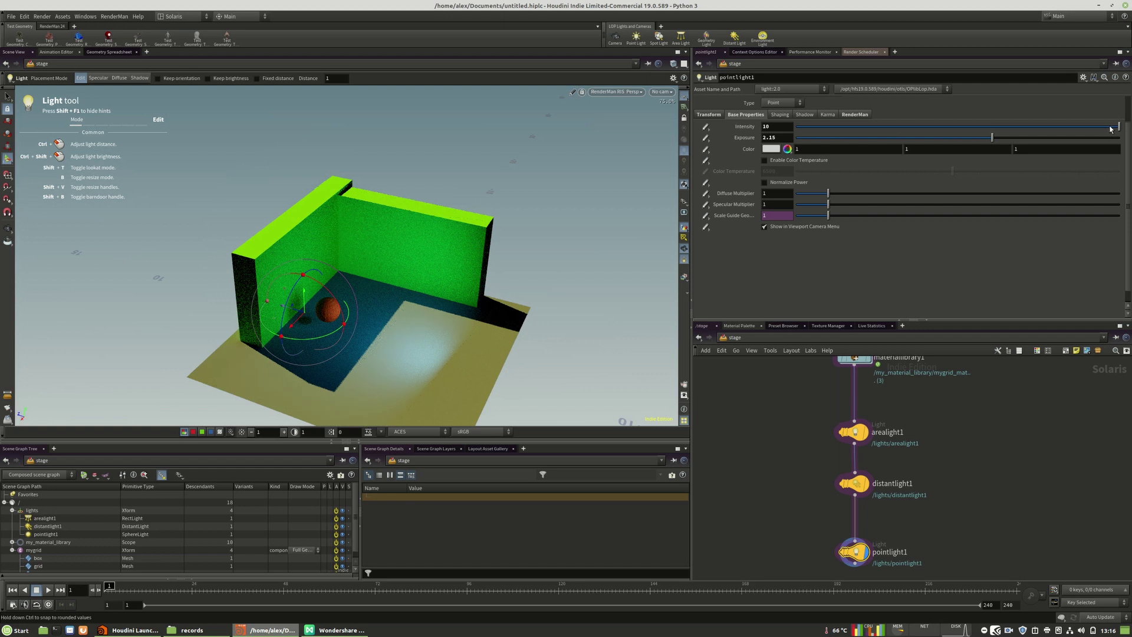
drag(1097, 129, 890, 129)
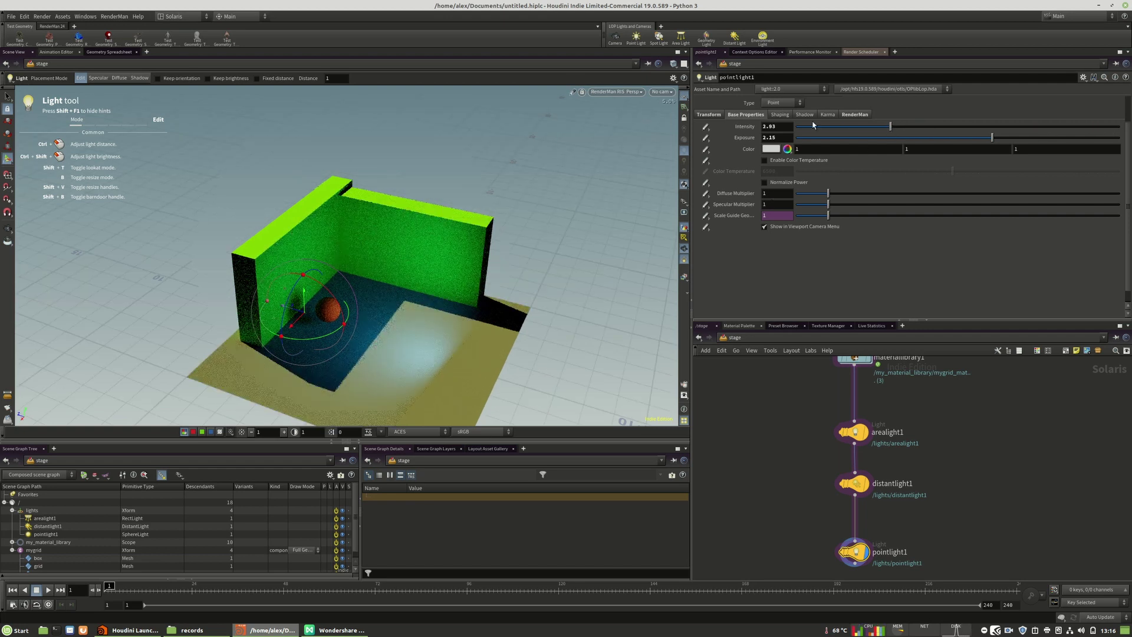
Set the point light's RenderMan Light Samples to 5 and switch from the Light tool to the Select tool
click(850, 114)
text(5)
key(Return)
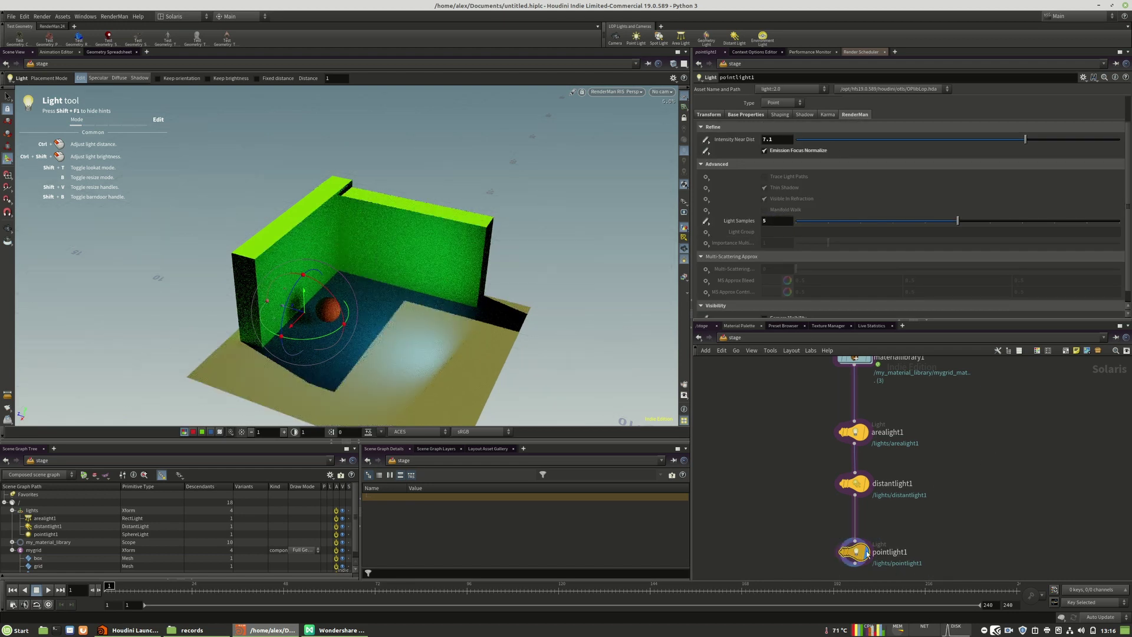
click(8, 96)
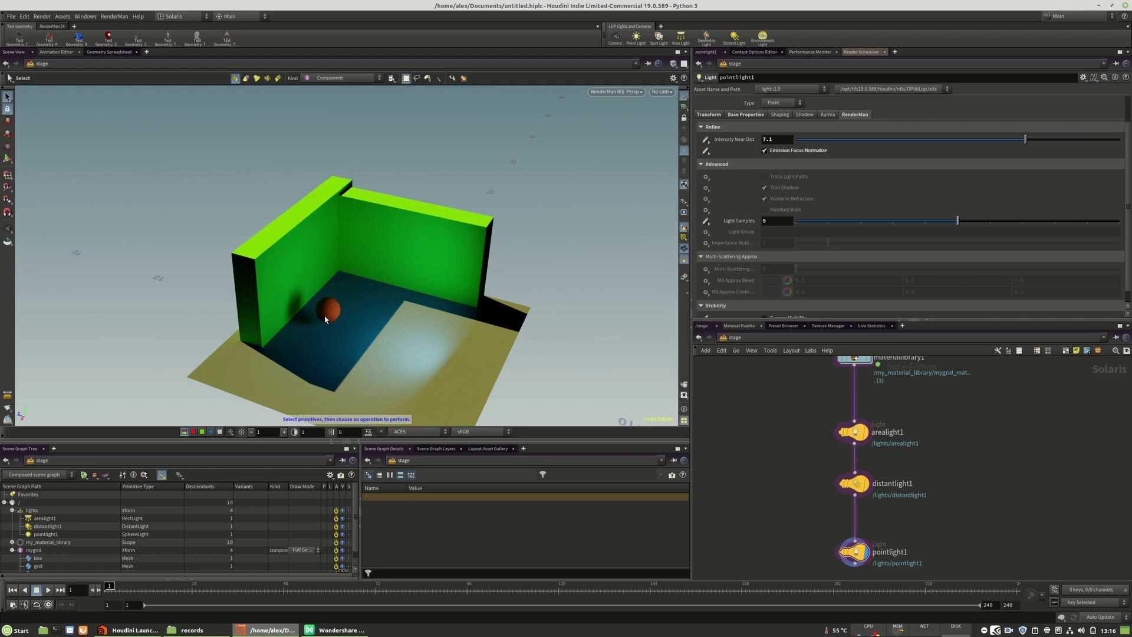
Move the pointlight1 node out of the vertical chain, below and to the left of distantlight1
drag(854, 551, 786, 539)
click(771, 223)
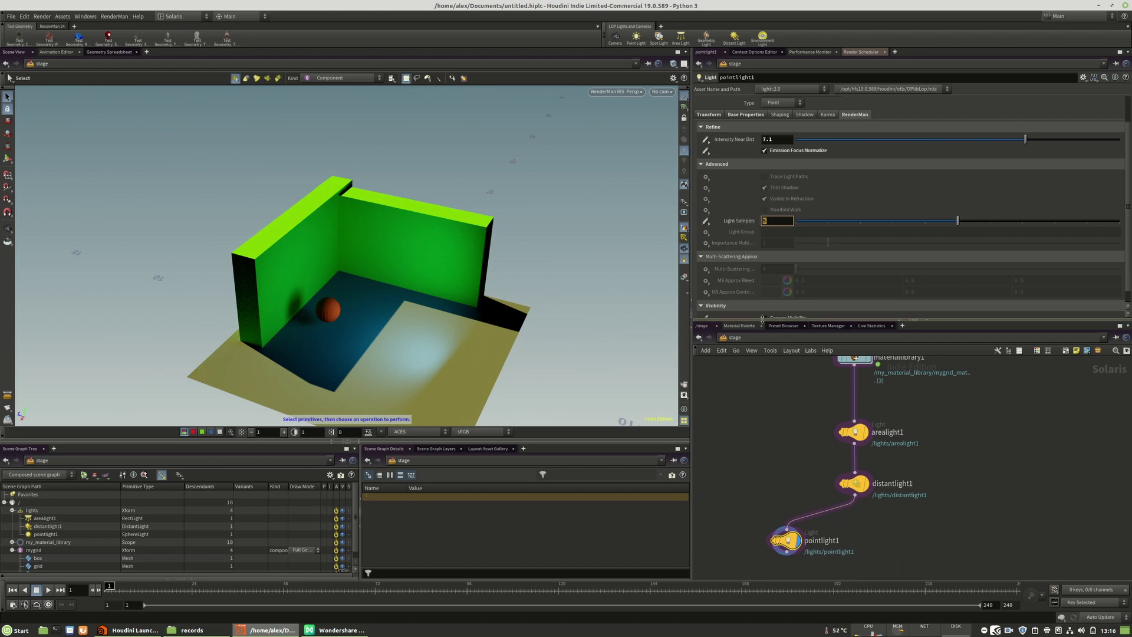
scroll(755, 253, down, 1)
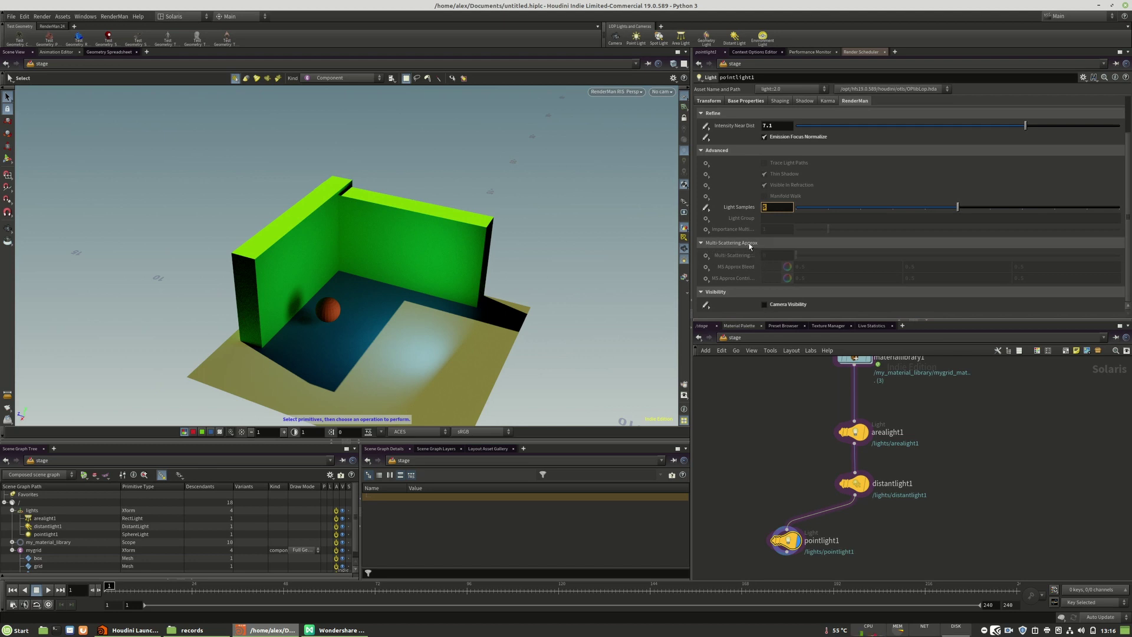
middle_drag(861, 531, 867, 499)
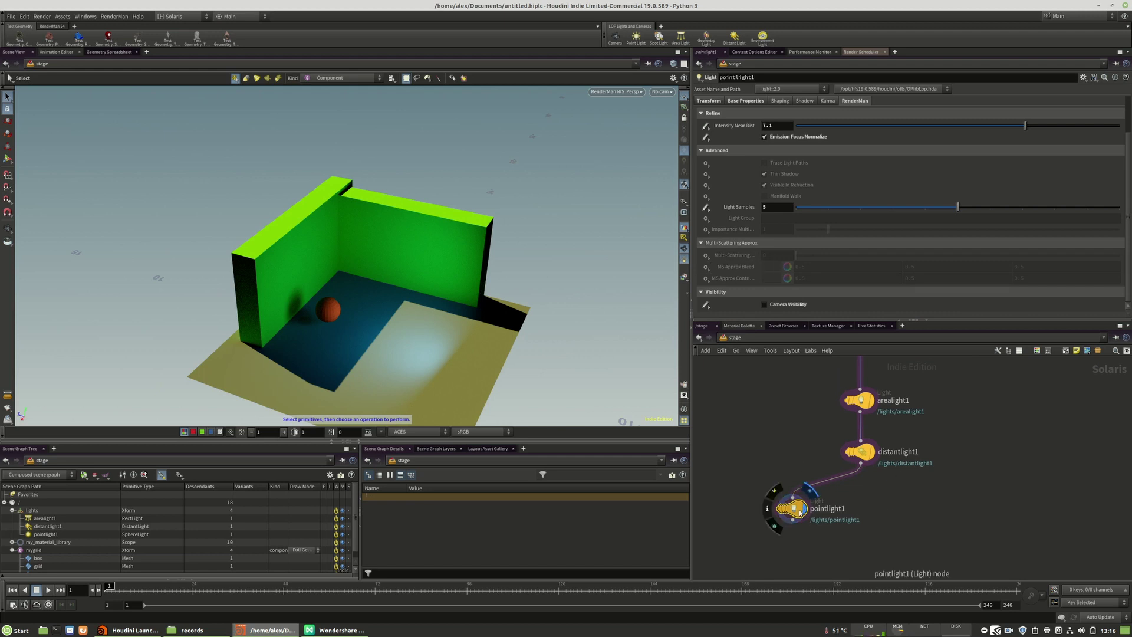
scroll(879, 491, up, 2)
drag(879, 490, 879, 507)
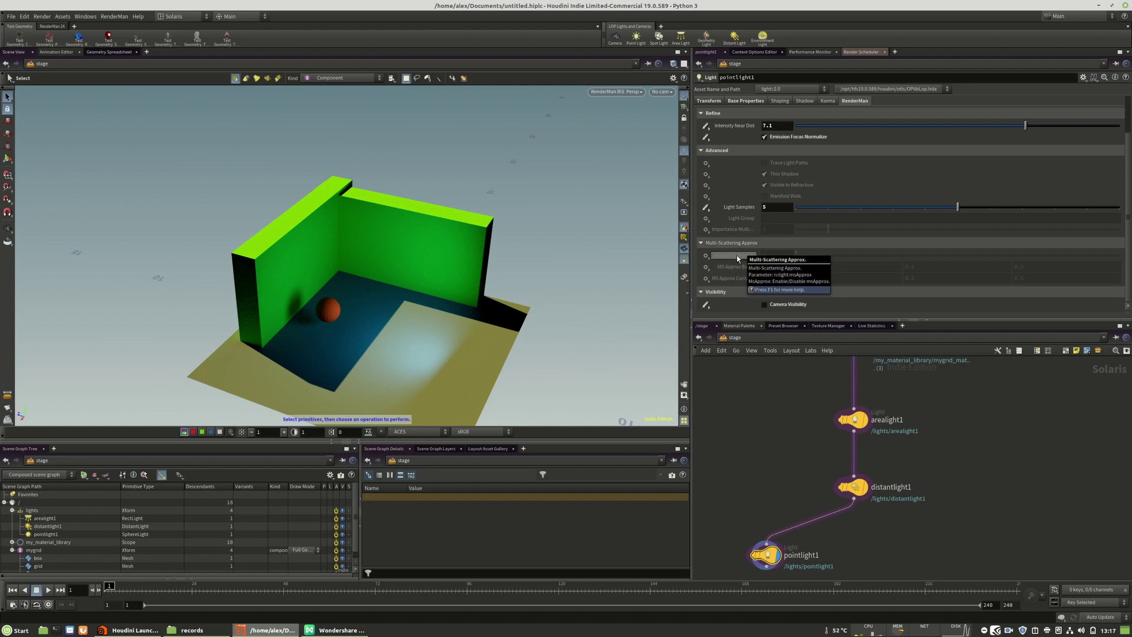
mouse_move(766, 552)
mouse_down()
mouse_move(829, 545)
mouse_move(763, 550)
mouse_up()
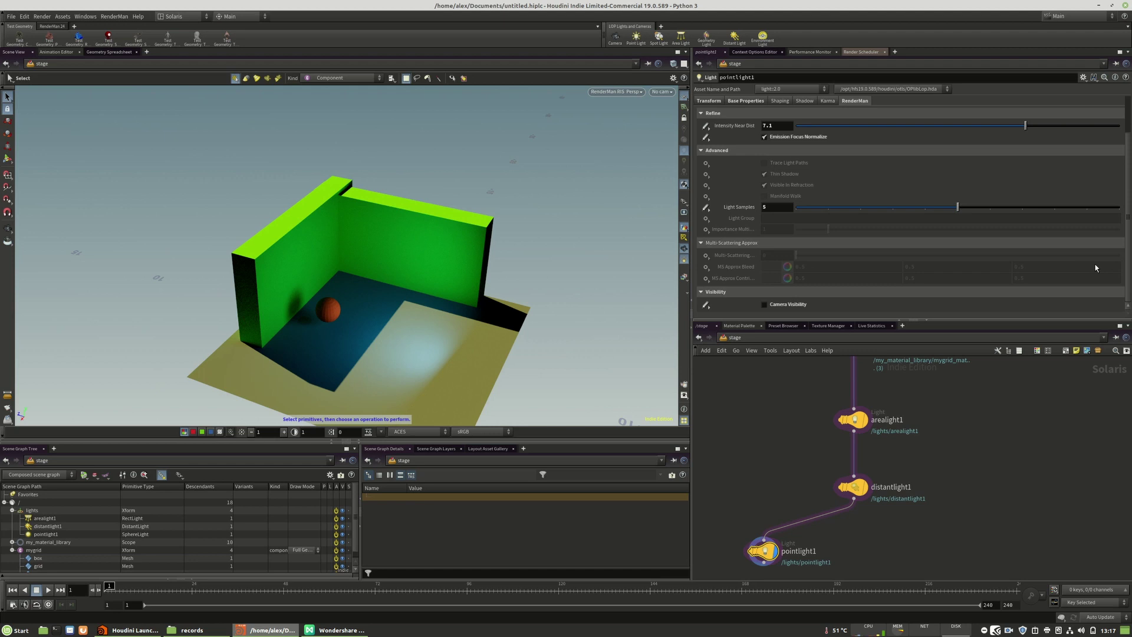
Collapse the point light's Multi-Scattering Approx section, review its Karma settings and return to its RenderMan settings
scroll(746, 290, up, 3)
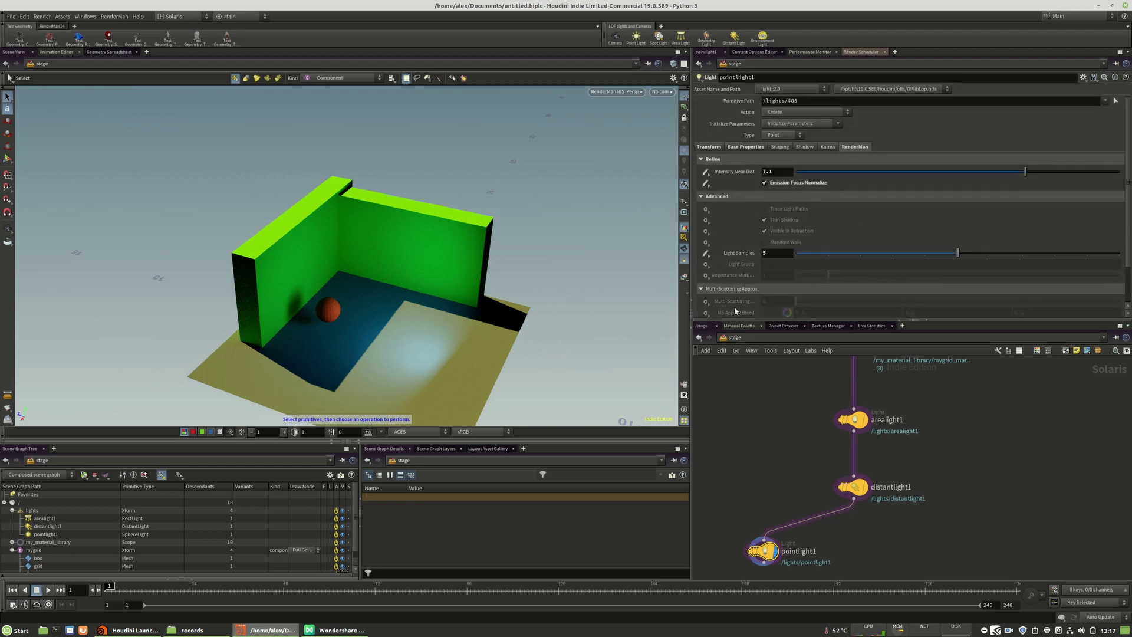
click(778, 289)
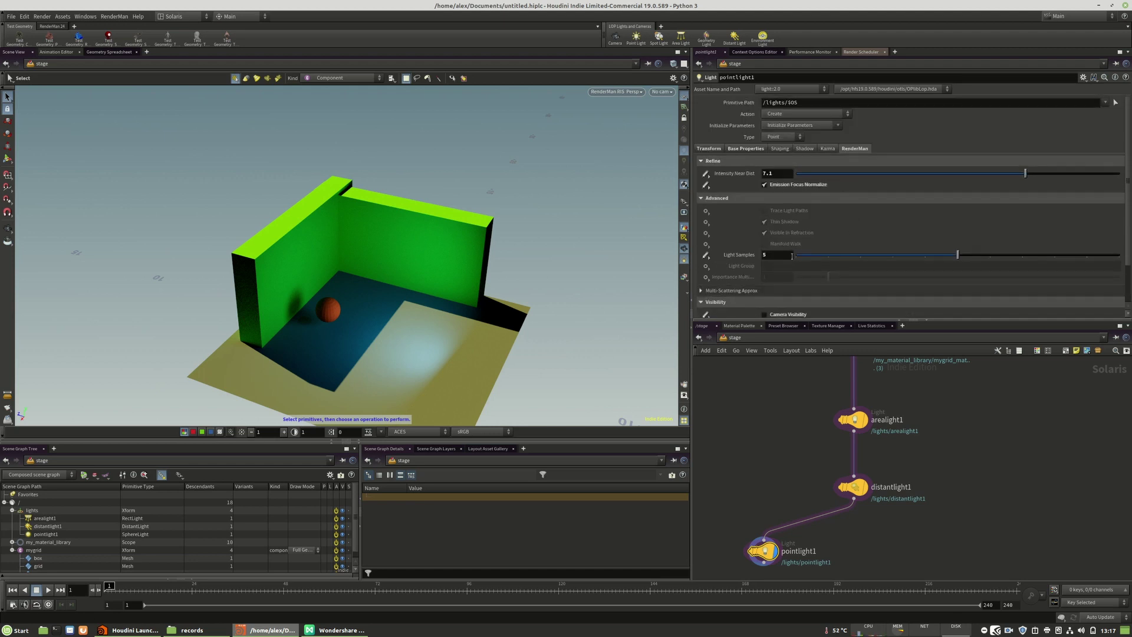
click(746, 148)
click(827, 148)
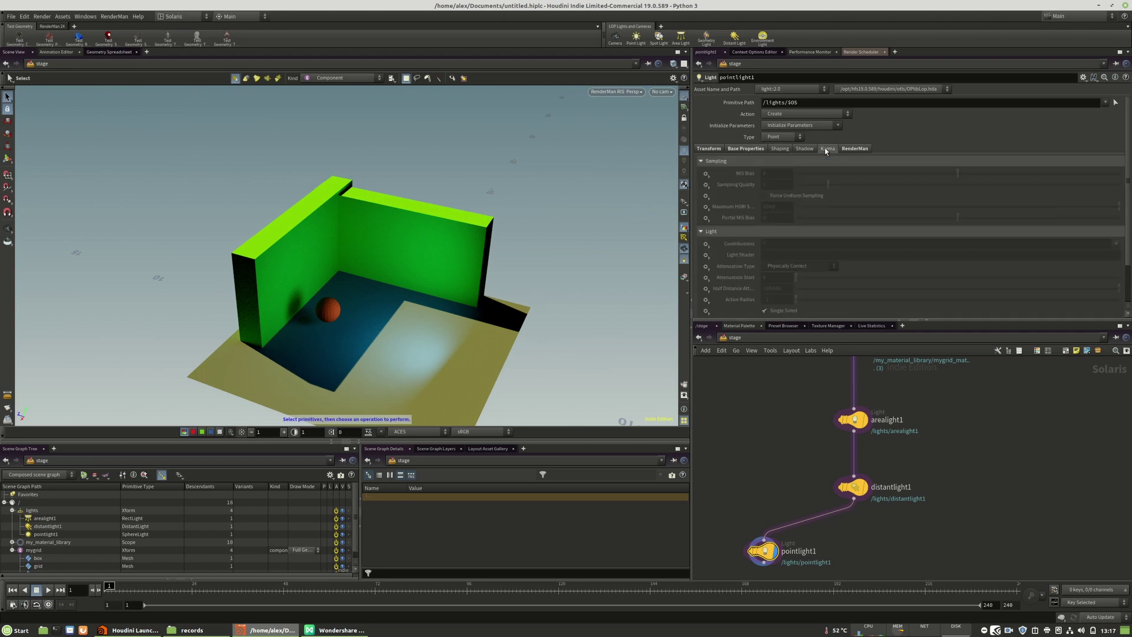
scroll(725, 151, down, 3)
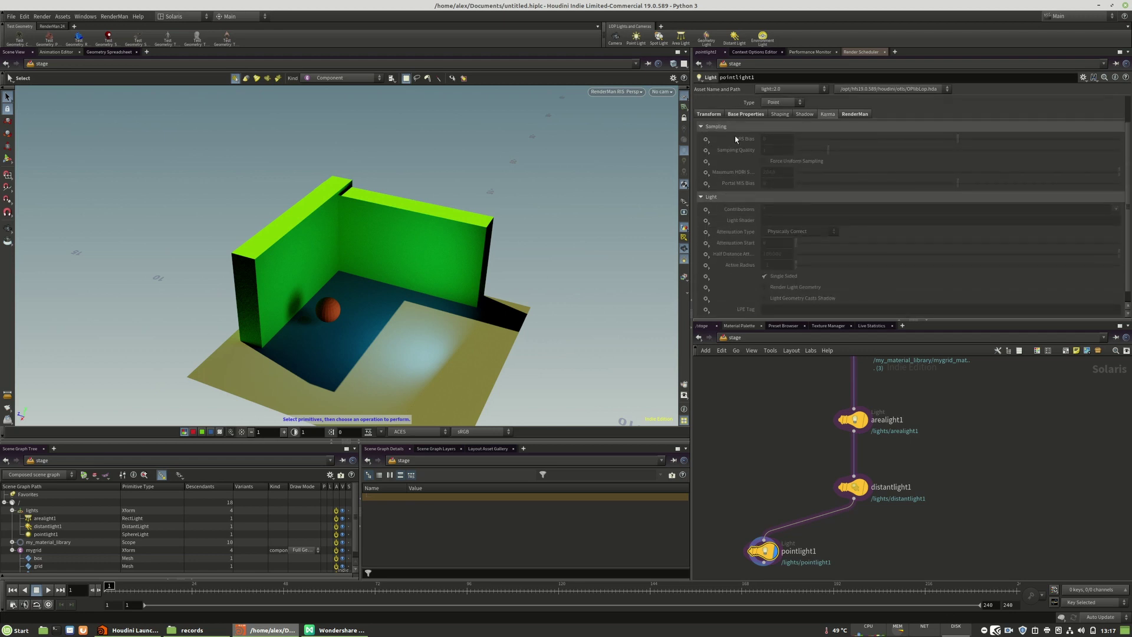
scroll(770, 264, up, 3)
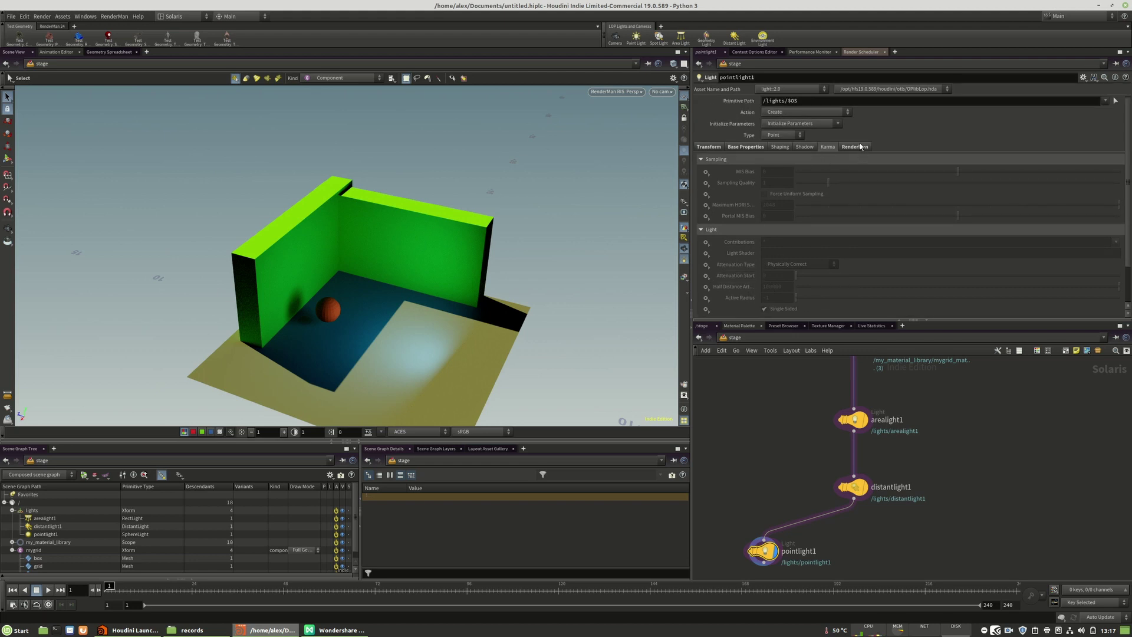
click(859, 148)
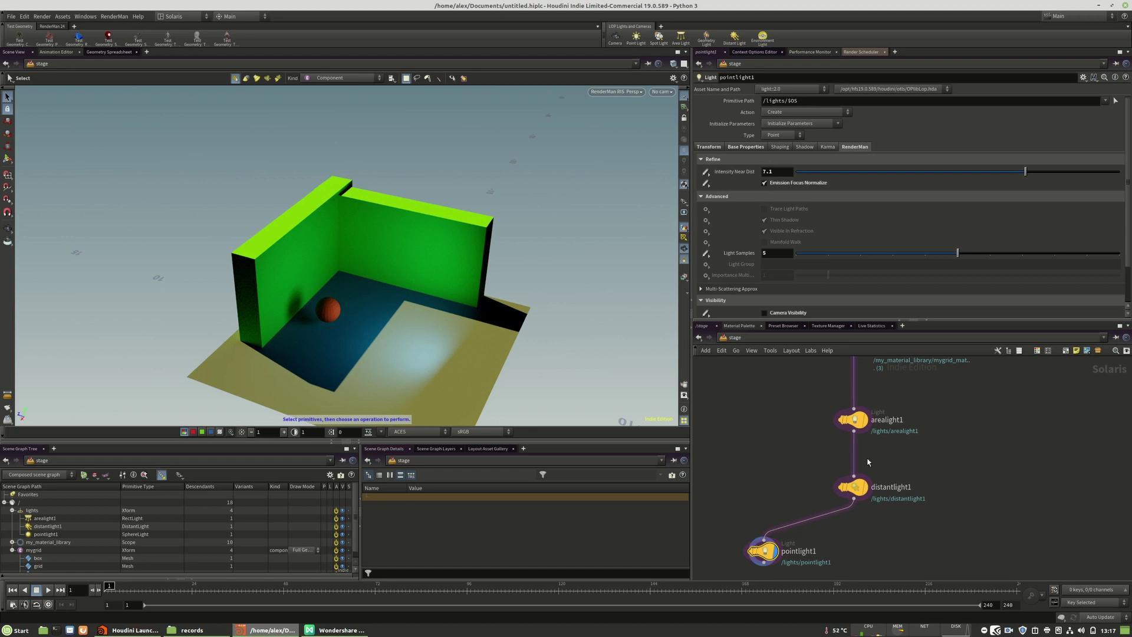
middle_drag(922, 516, 912, 485)
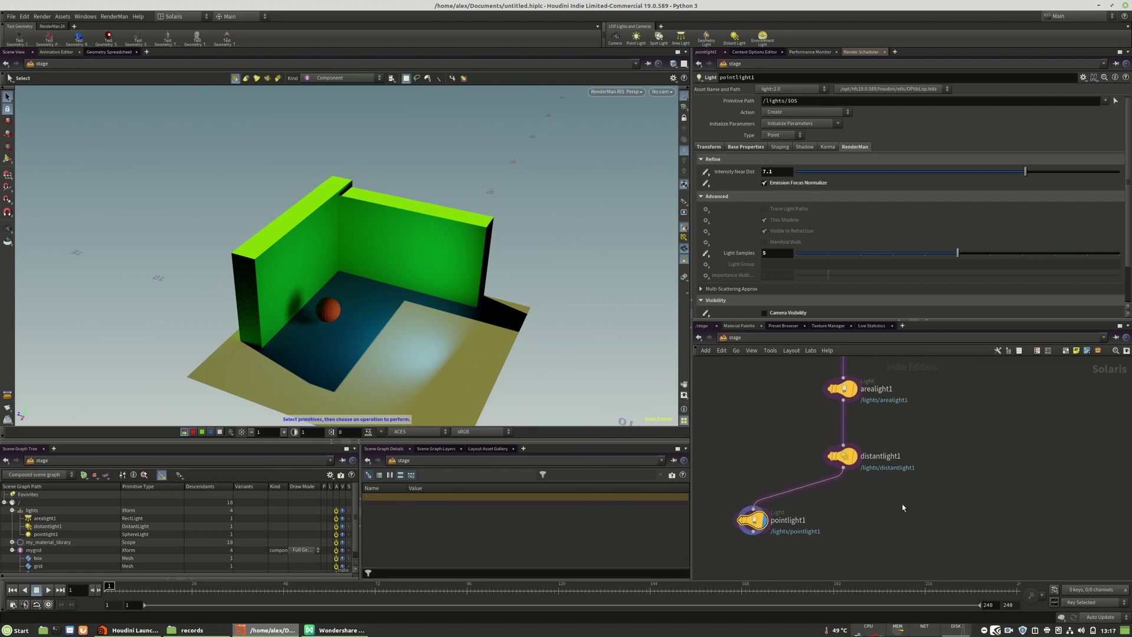